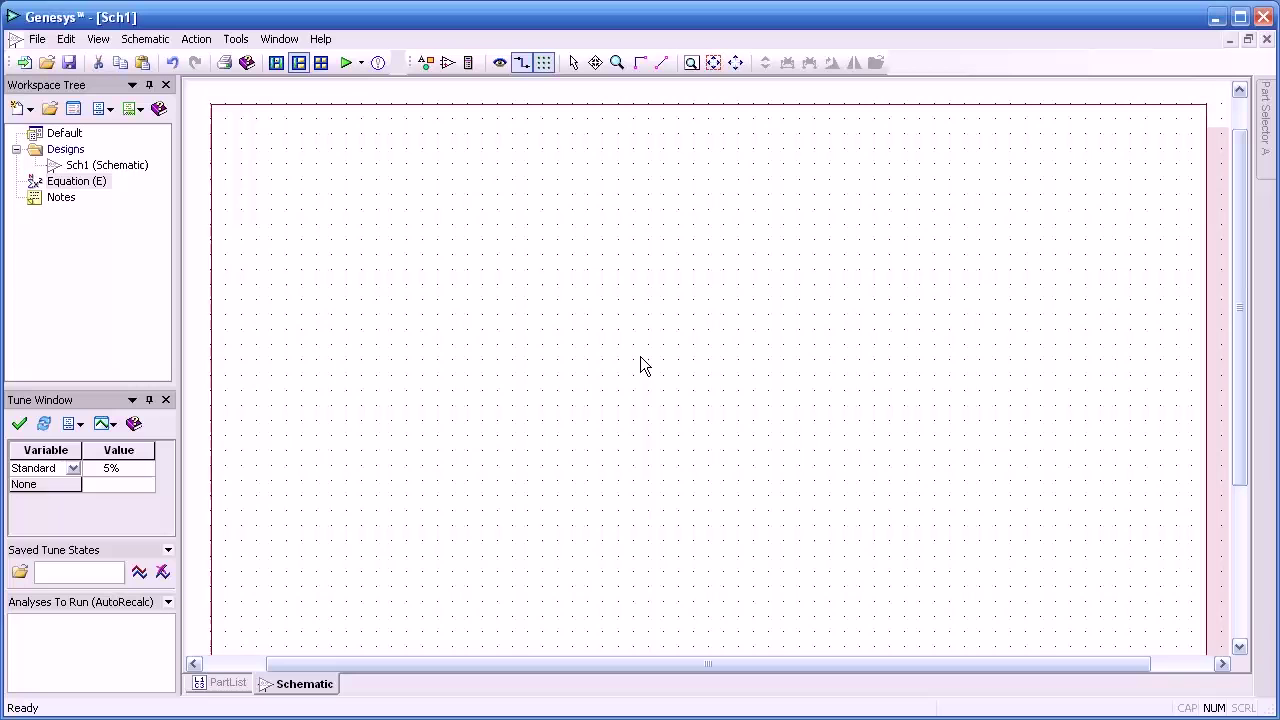
# - Peek at the Part Selector panel, docking it open and then hiding it again
pyautogui.moveTo(1270, 165)
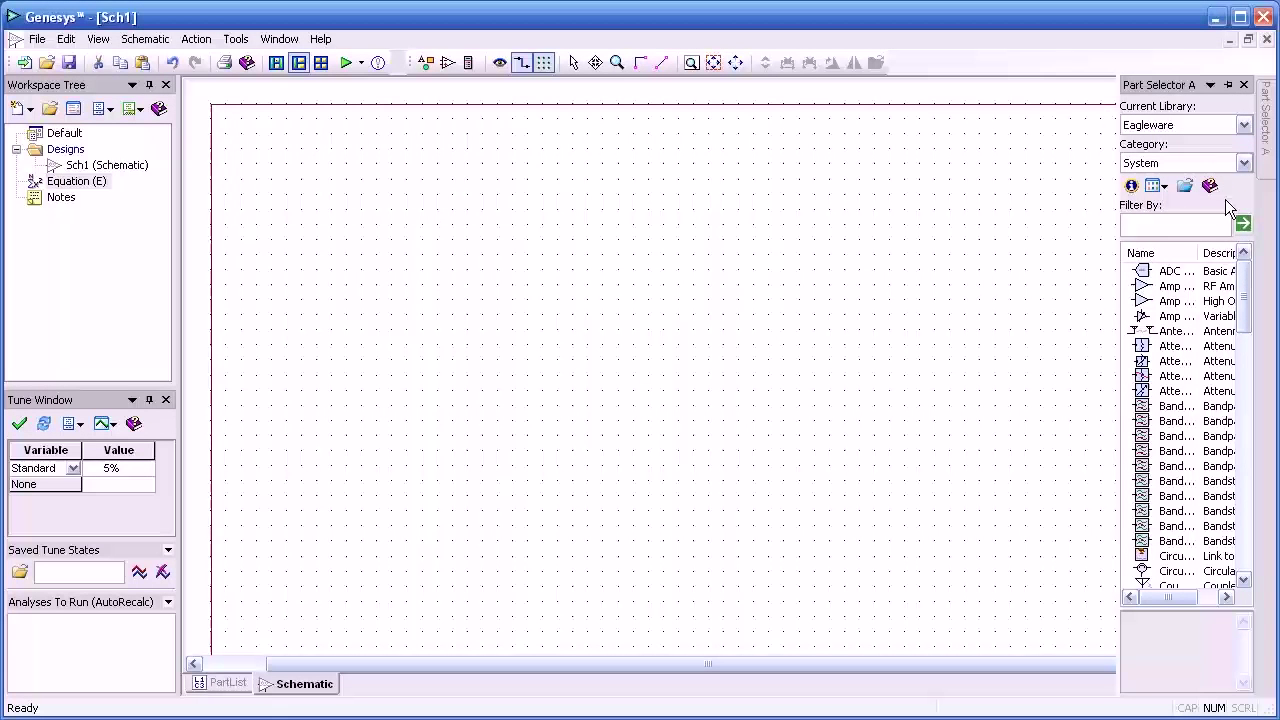
pyautogui.moveTo(1244, 300); pyautogui.dragTo(1260, 429)
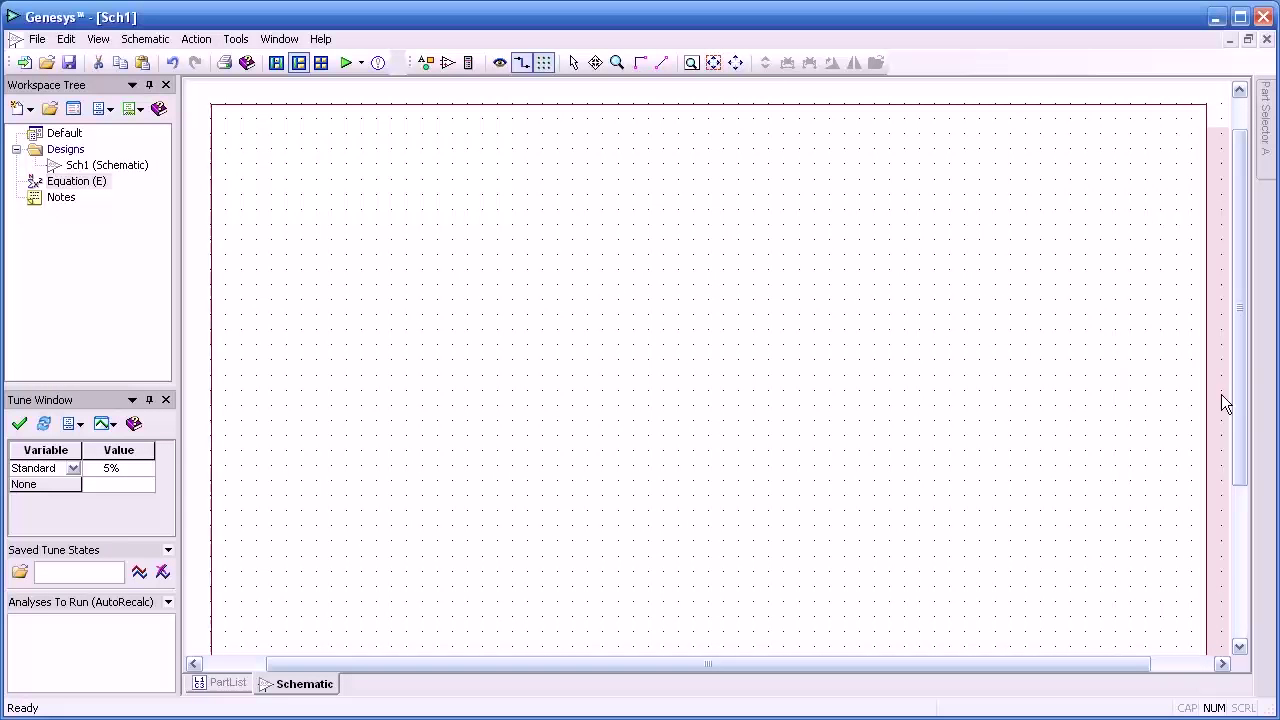
pyautogui.click(469, 62)
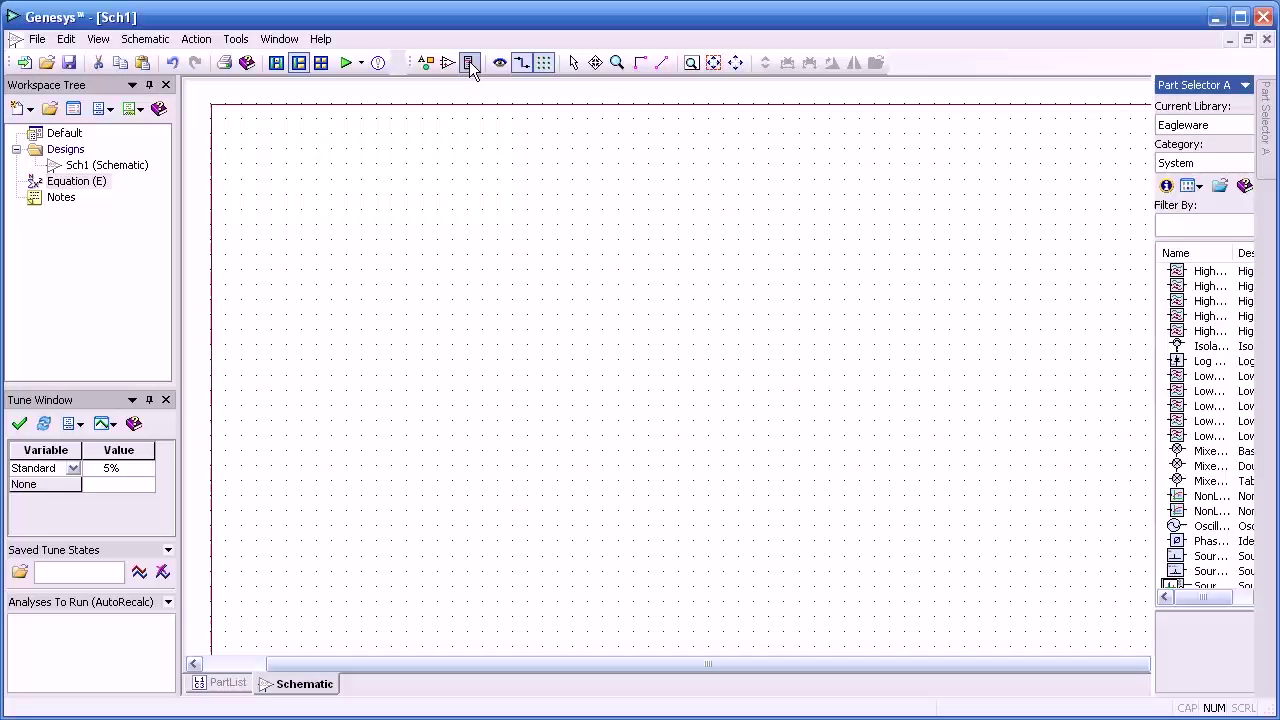
pyautogui.click(469, 62)
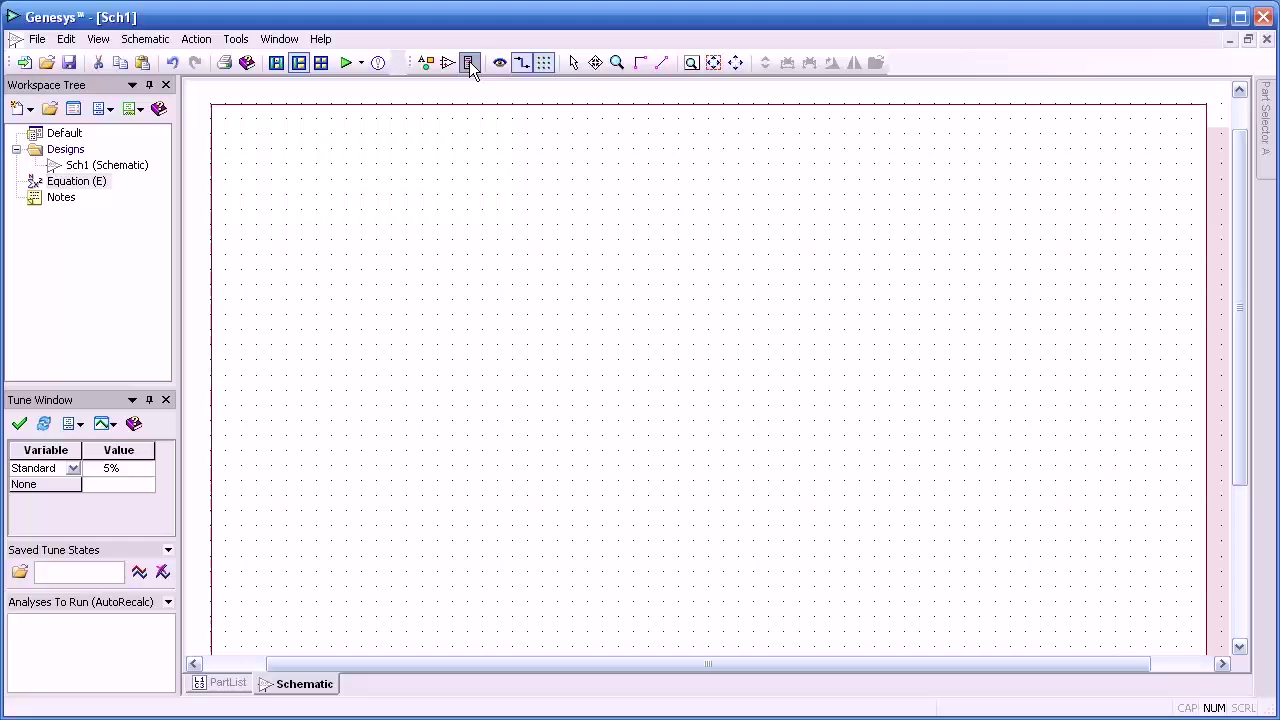
# - Bring up the Spectrasys parts palette, close Part Groups, and move the palette near the schematic top
pyautogui.click(447, 62)
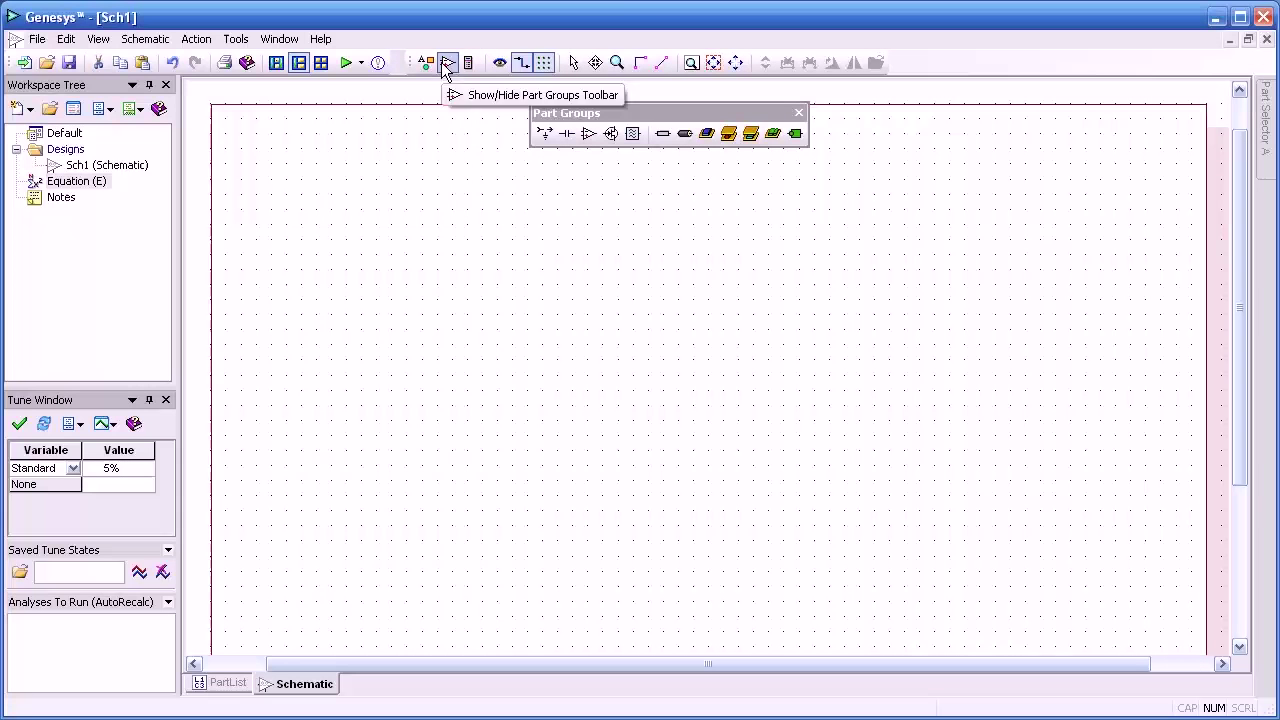
pyautogui.click(635, 140)
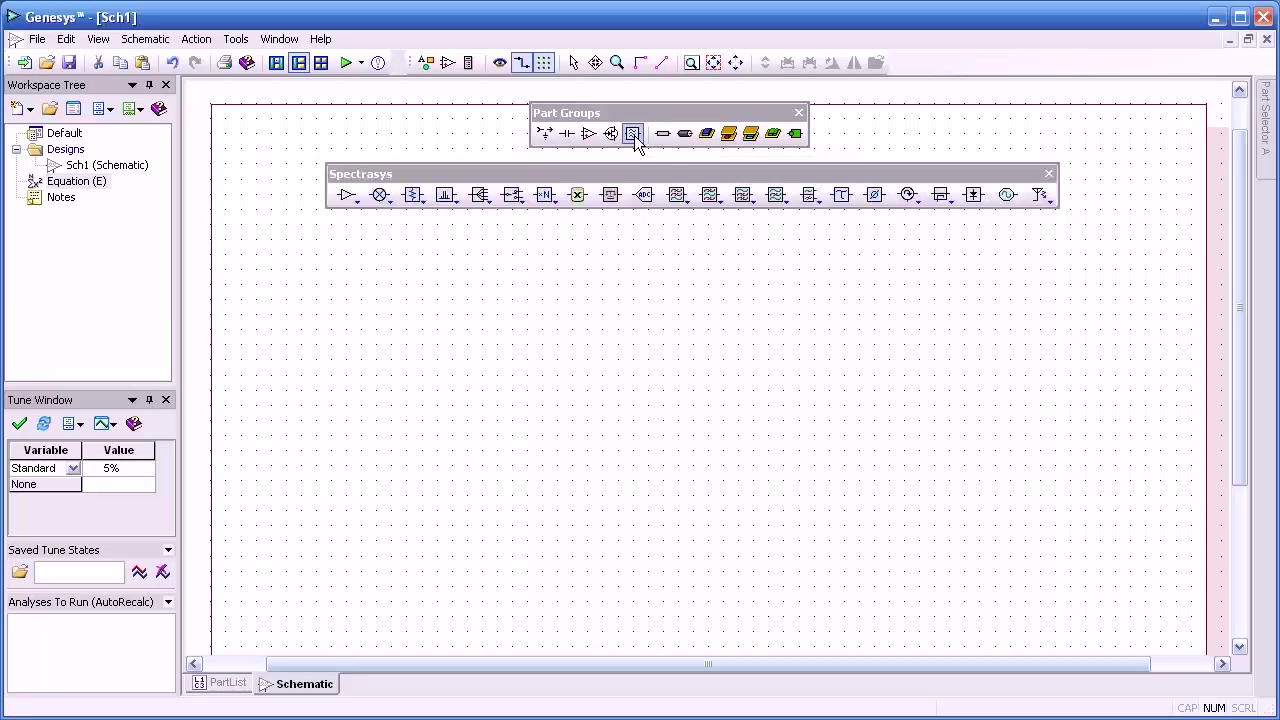
pyautogui.click(798, 112)
pyautogui.moveTo(750, 181); pyautogui.dragTo(743, 147)
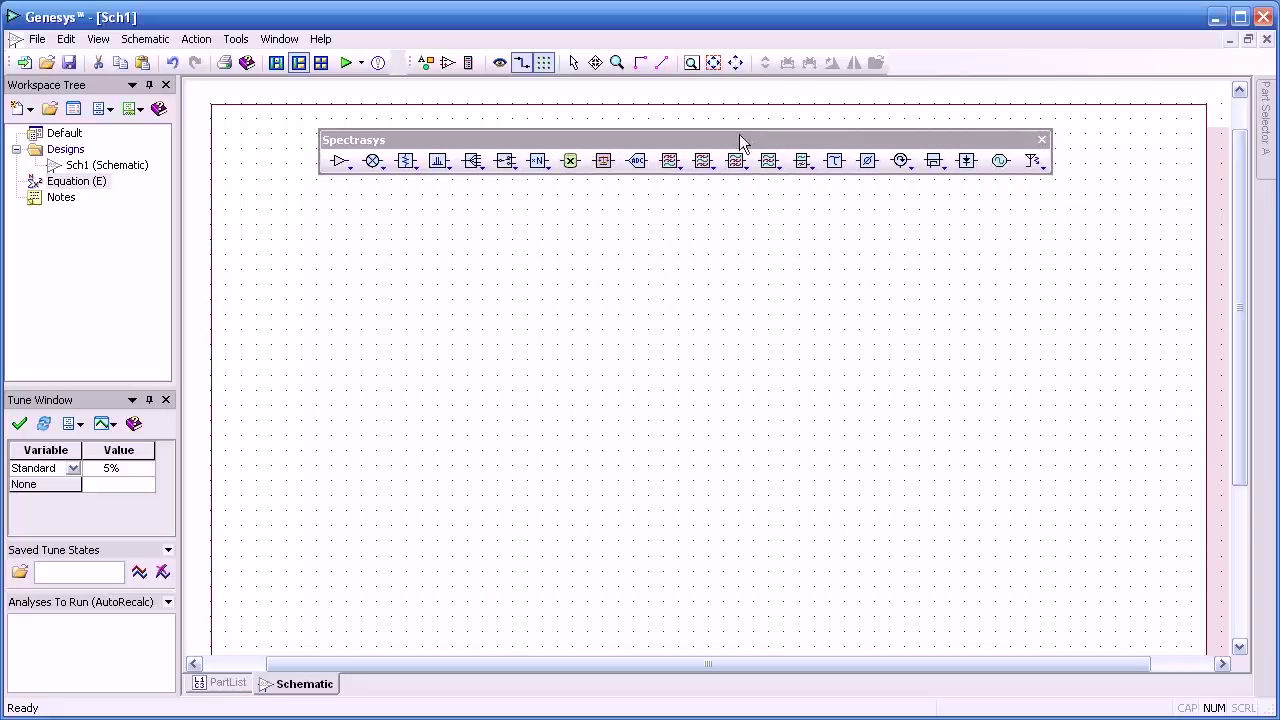
# - Browse the Spectrasys amplifier, mixer and lowpass filter type lists
pyautogui.click(348, 168)
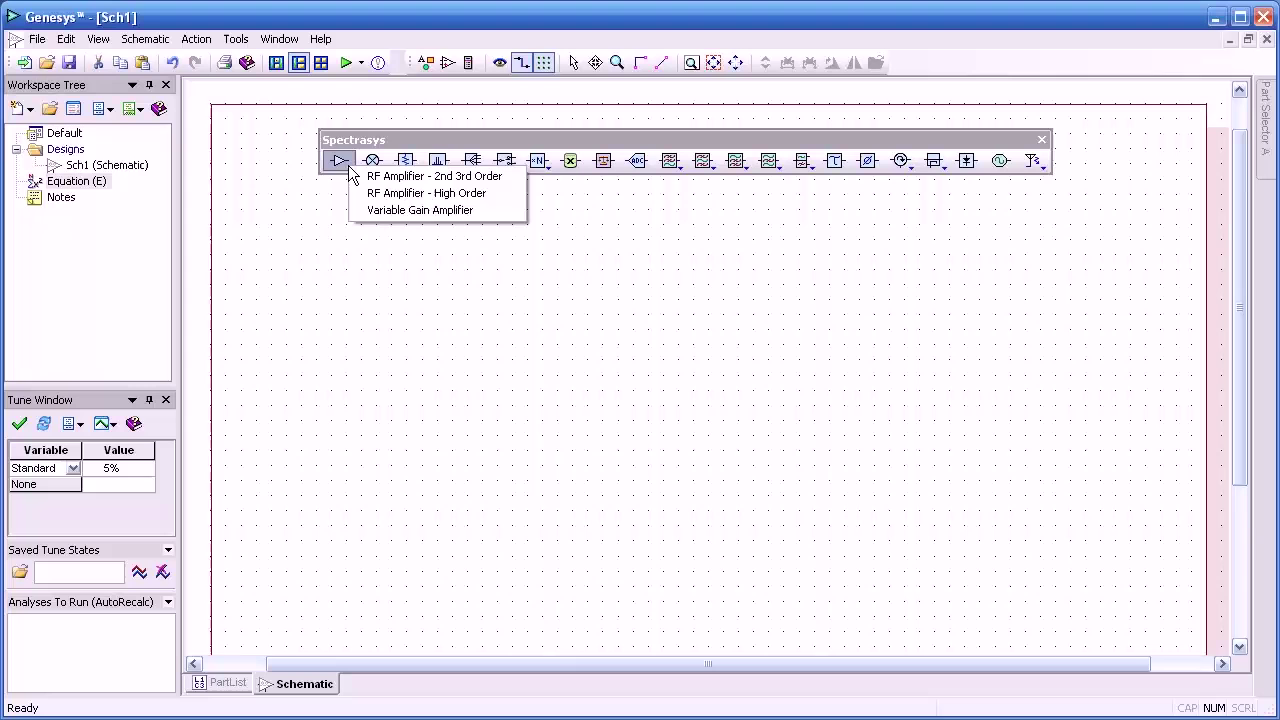
pyautogui.click(381, 246)
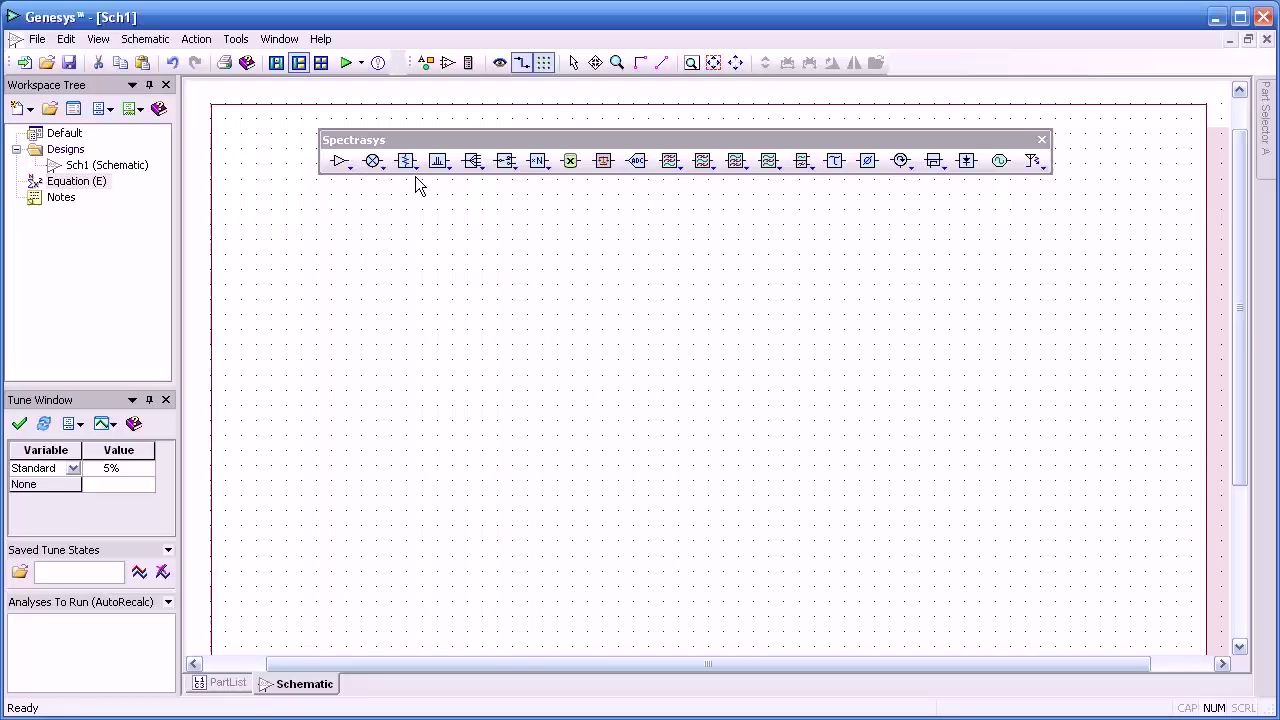
pyautogui.click(383, 165)
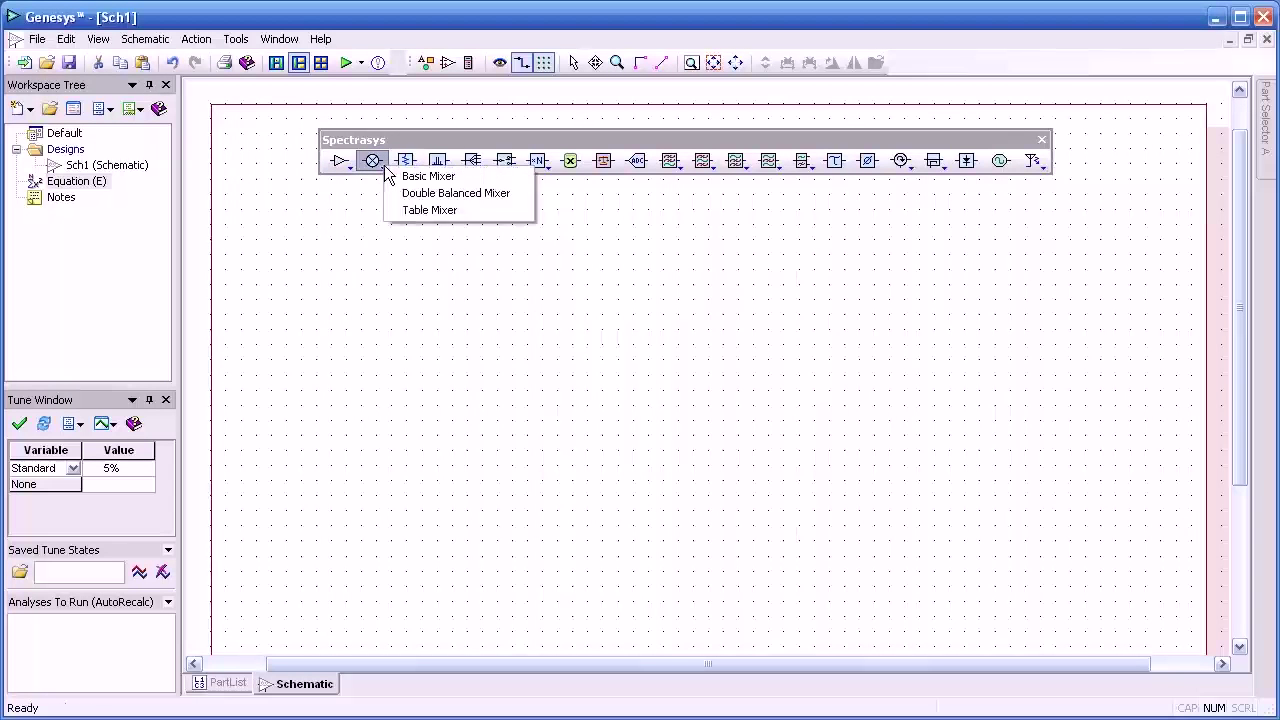
pyautogui.click(402, 242)
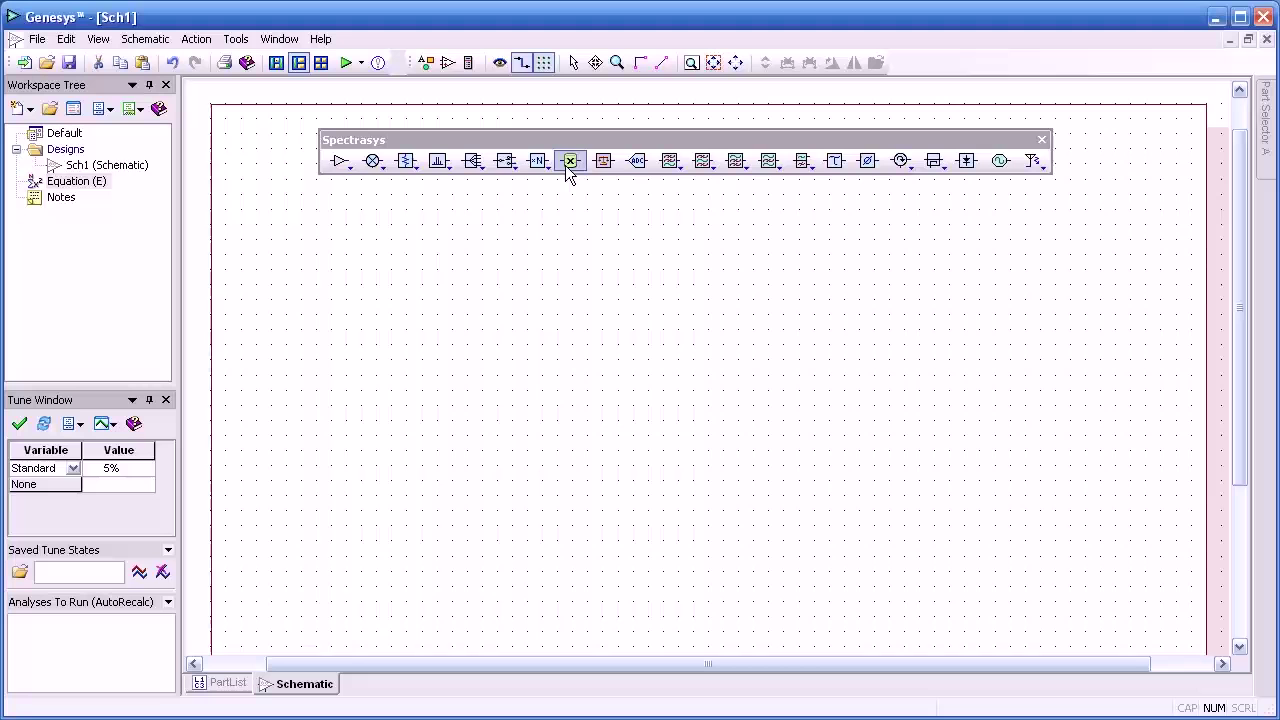
pyautogui.click(600, 168)
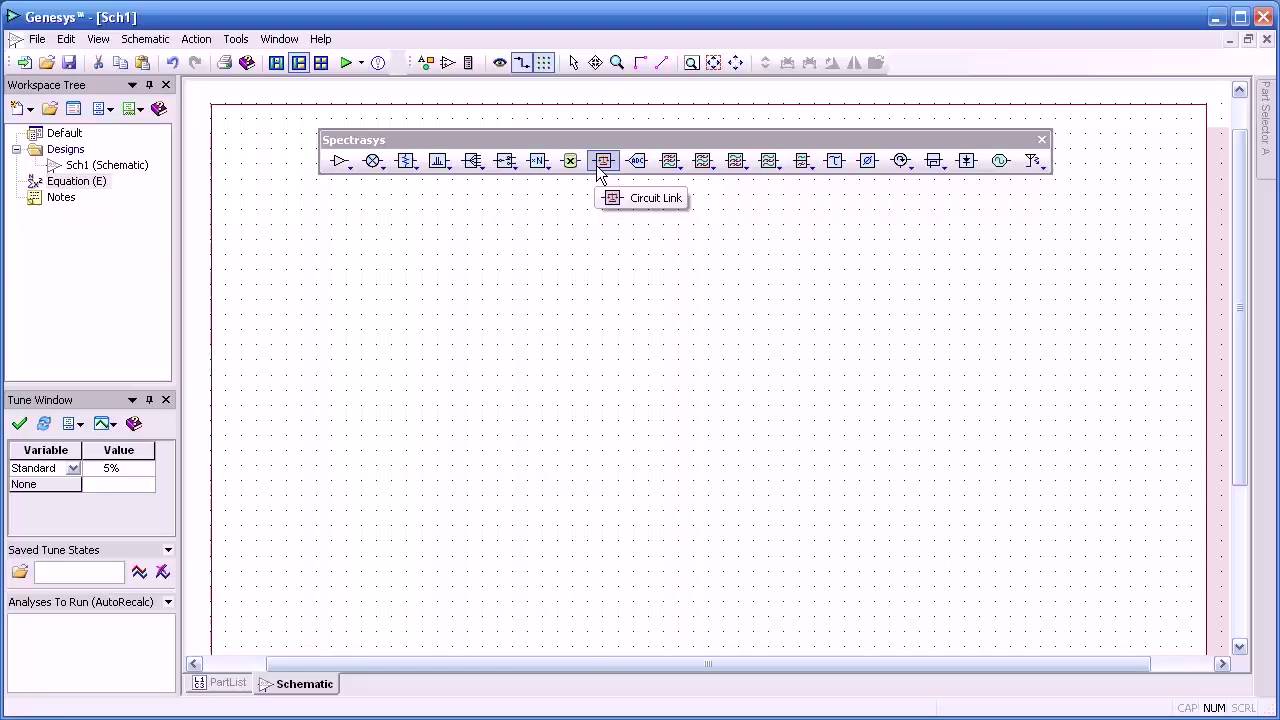
pyautogui.click(679, 167)
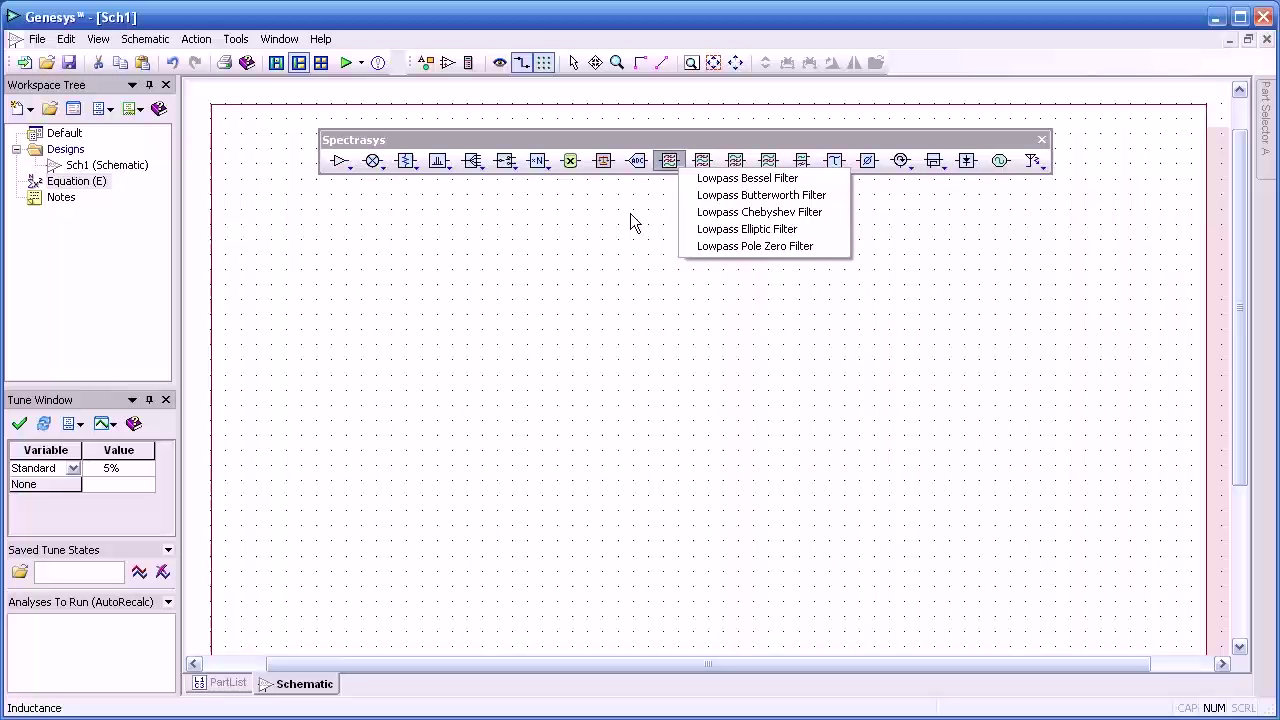
pyautogui.click(702, 195)
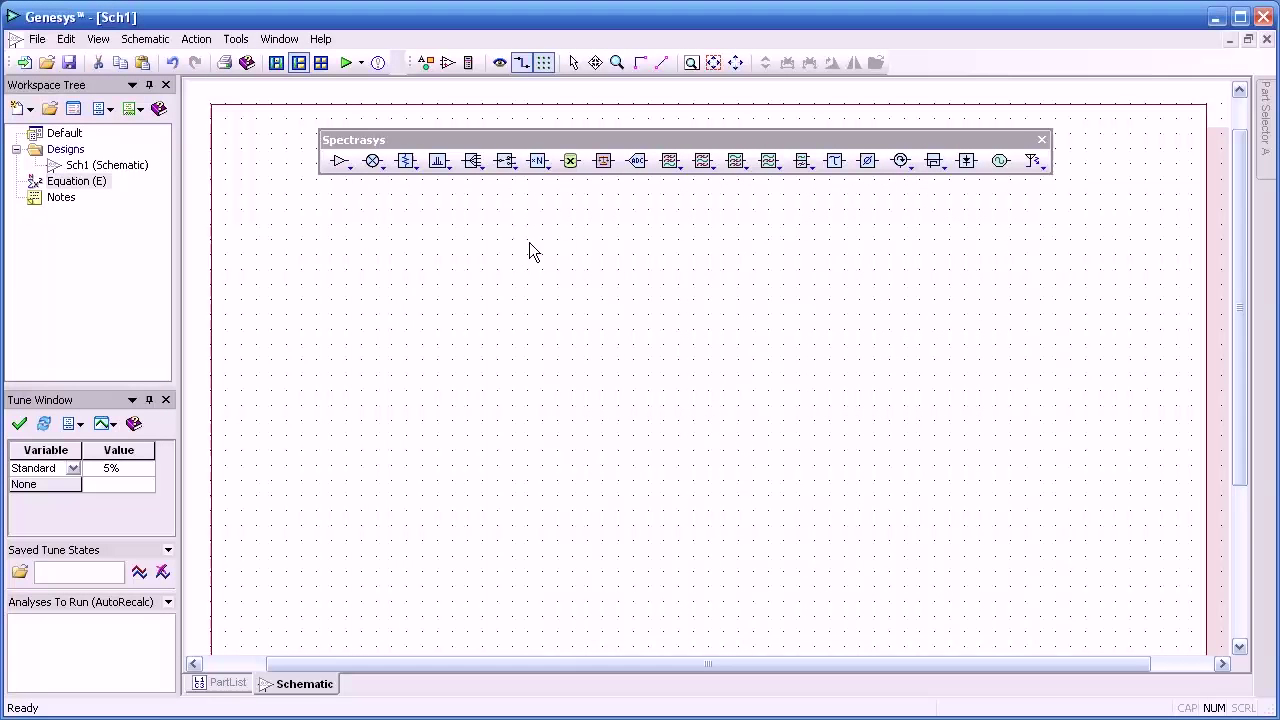
# - Place an RF amplifier, a Butterworth bandpass filter and a double-balanced mixer in a row
pyautogui.click(343, 164)
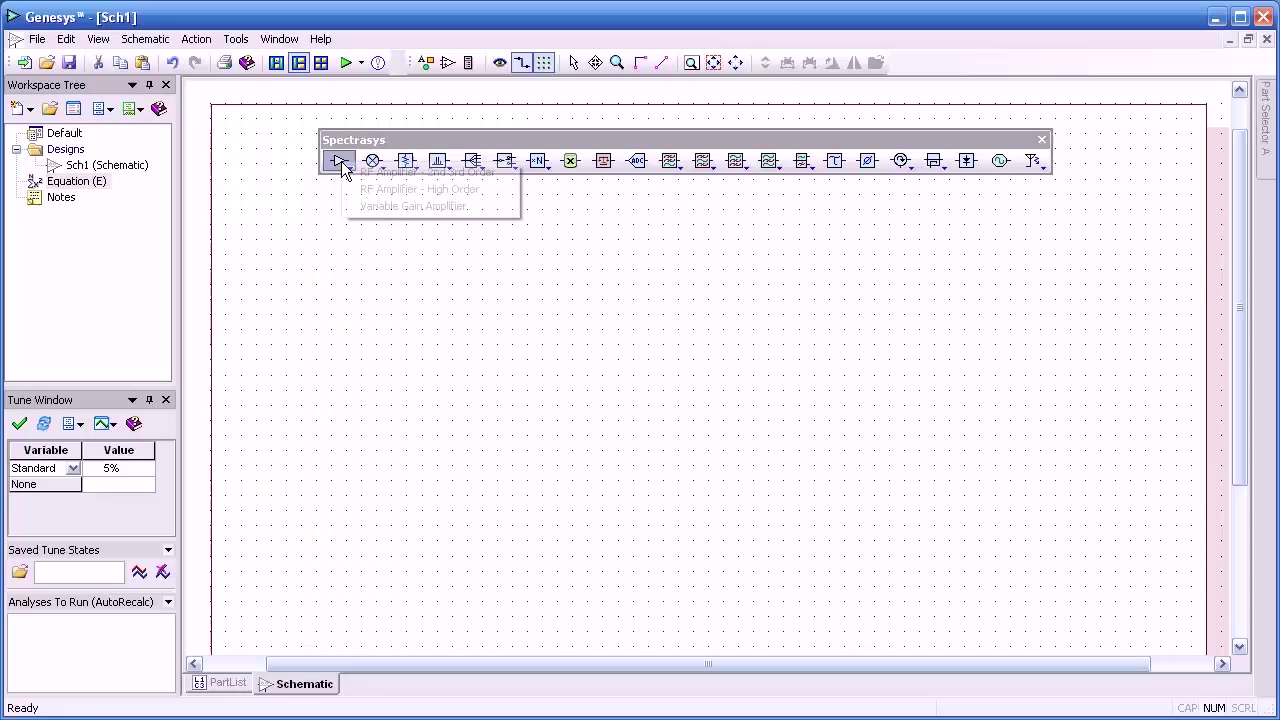
pyautogui.click(366, 177)
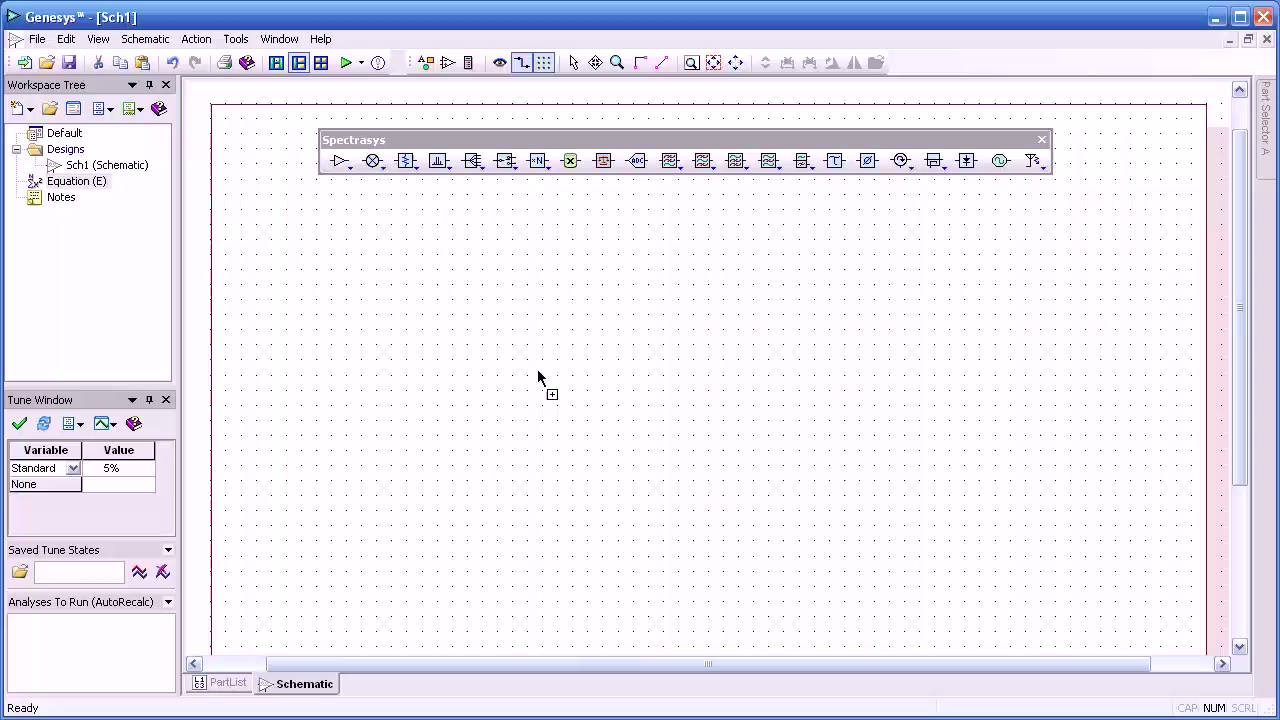
pyautogui.click(508, 343)
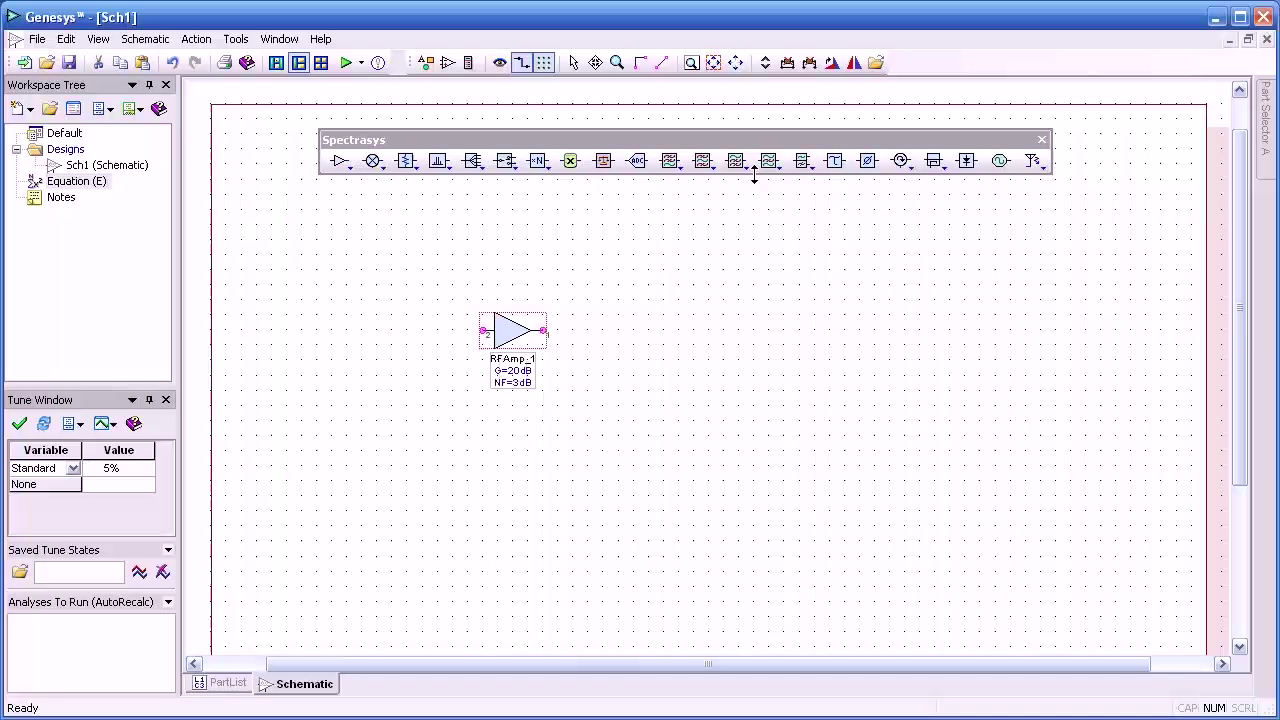
pyautogui.click(707, 166)
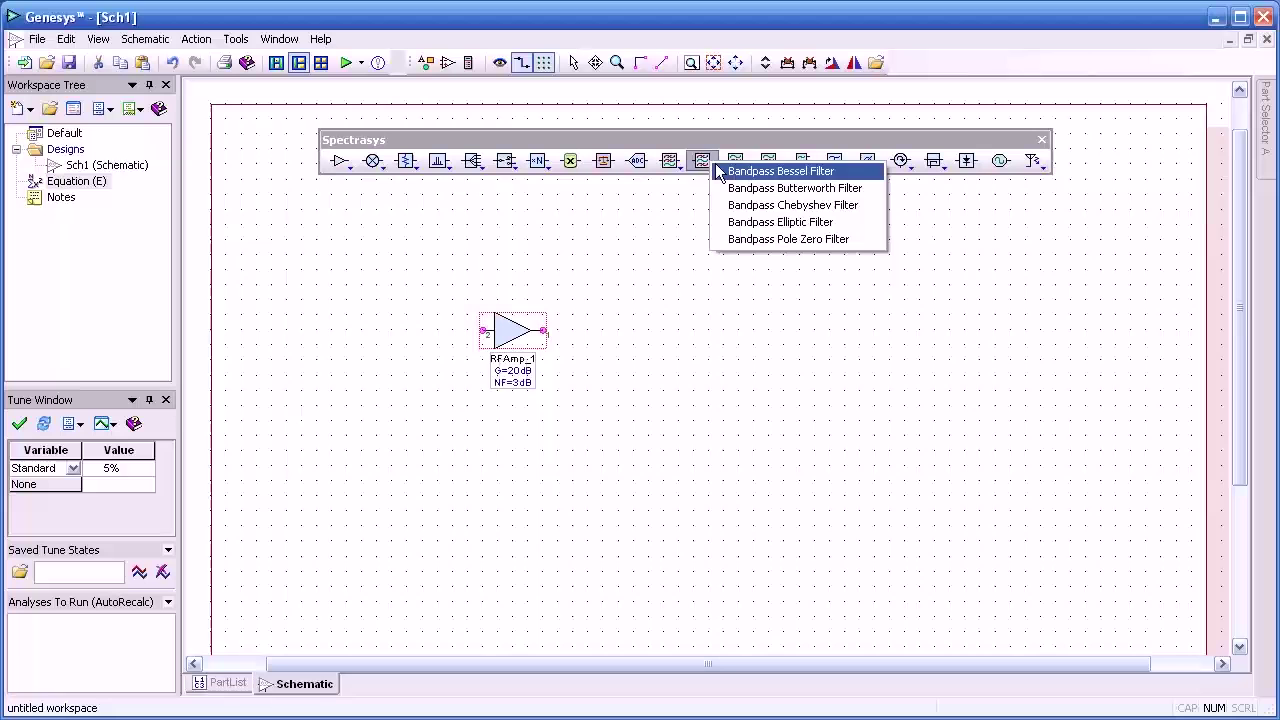
pyautogui.click(727, 190)
pyautogui.click(600, 343)
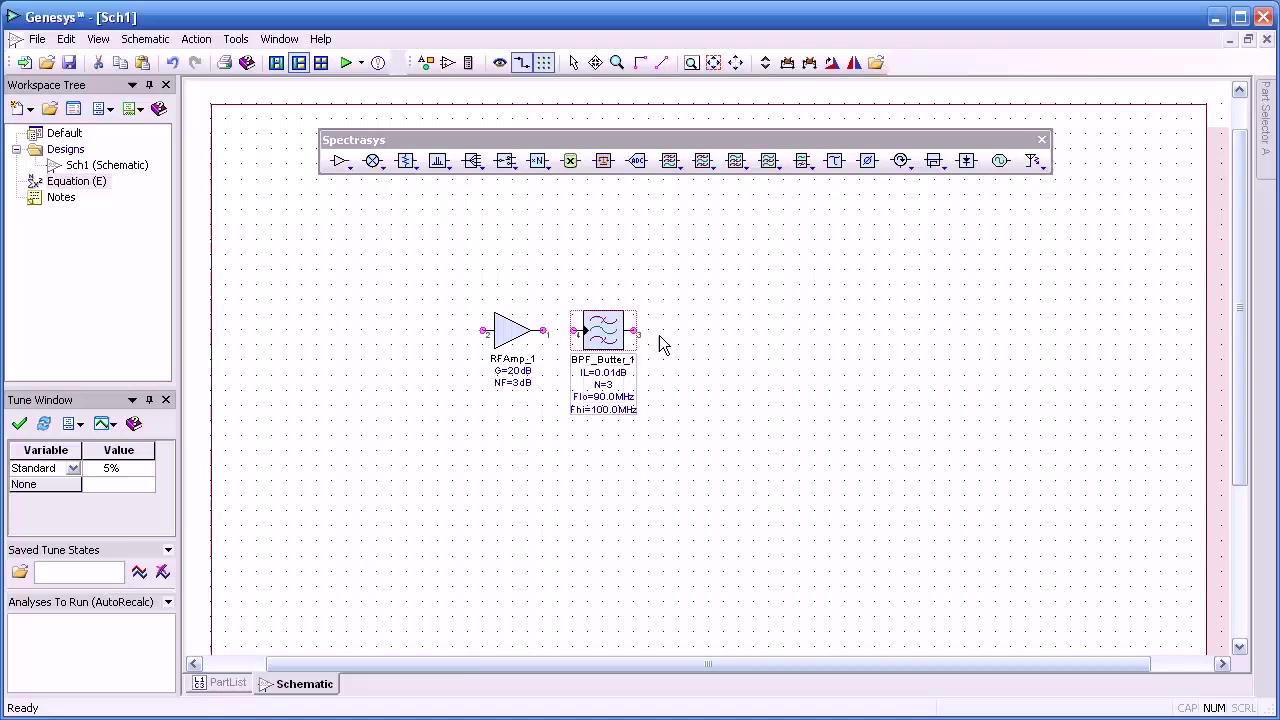
pyautogui.click(379, 170)
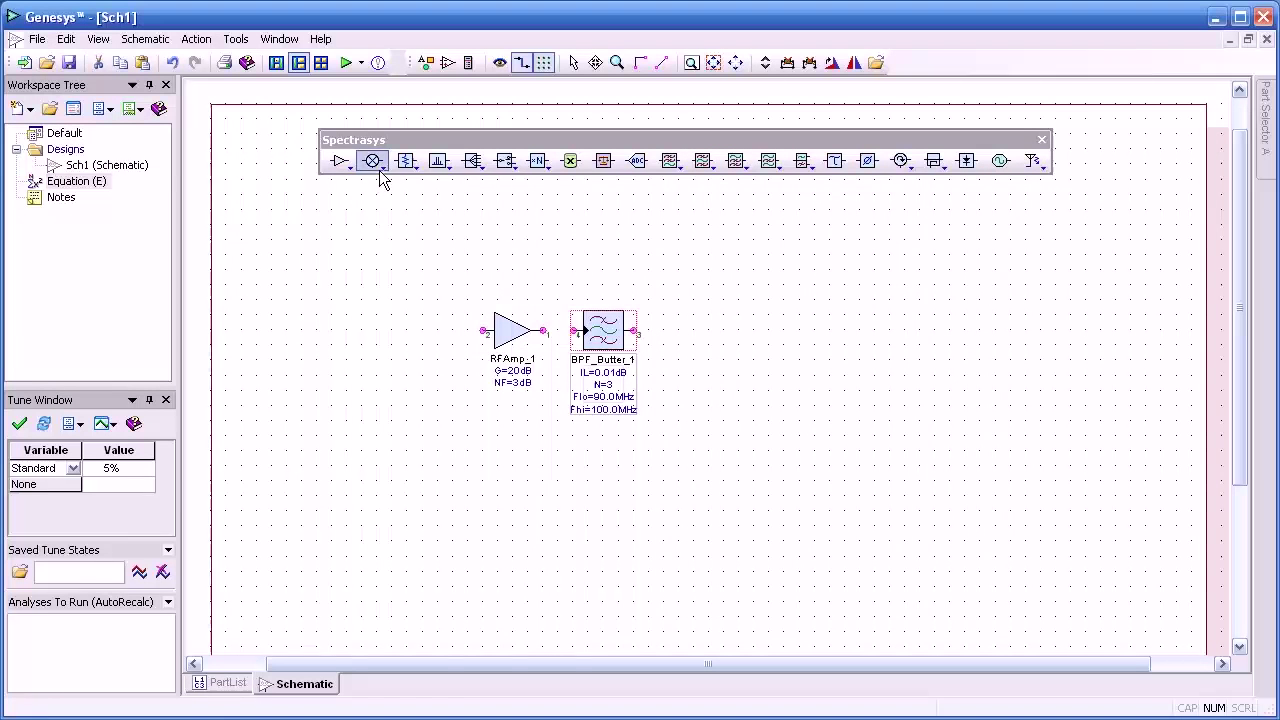
pyautogui.click(398, 198)
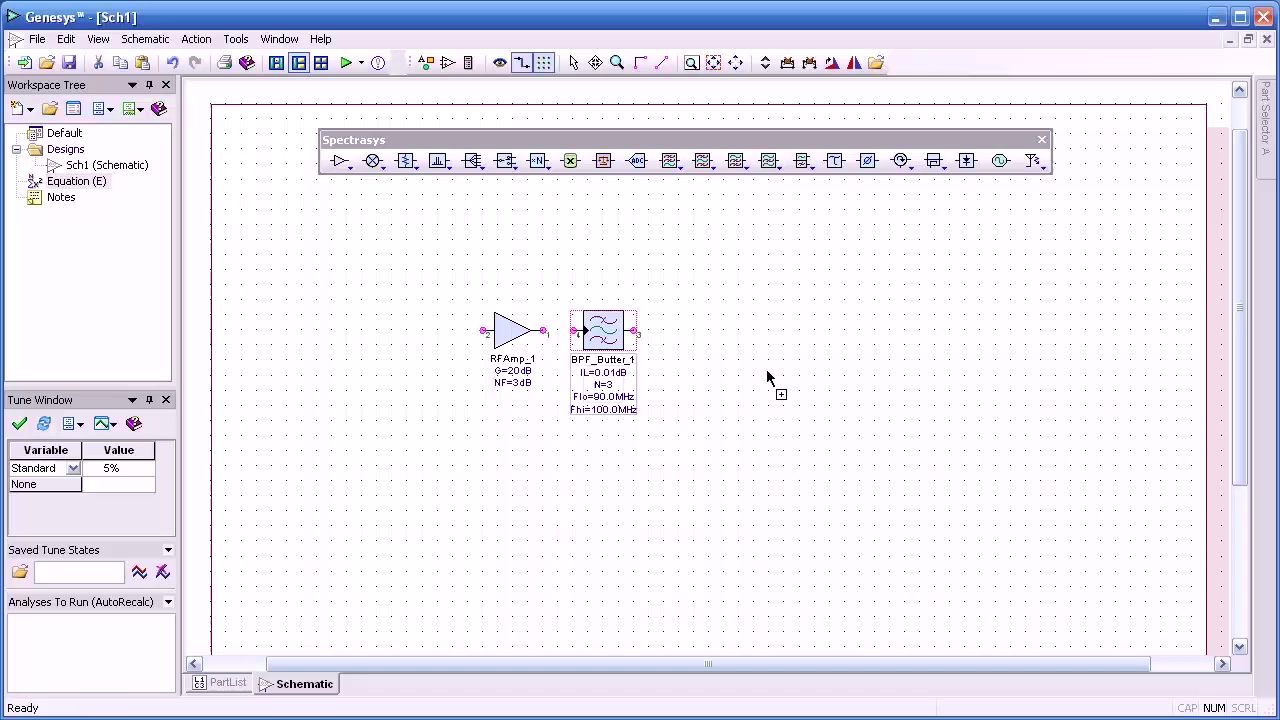
pyautogui.click(694, 325)
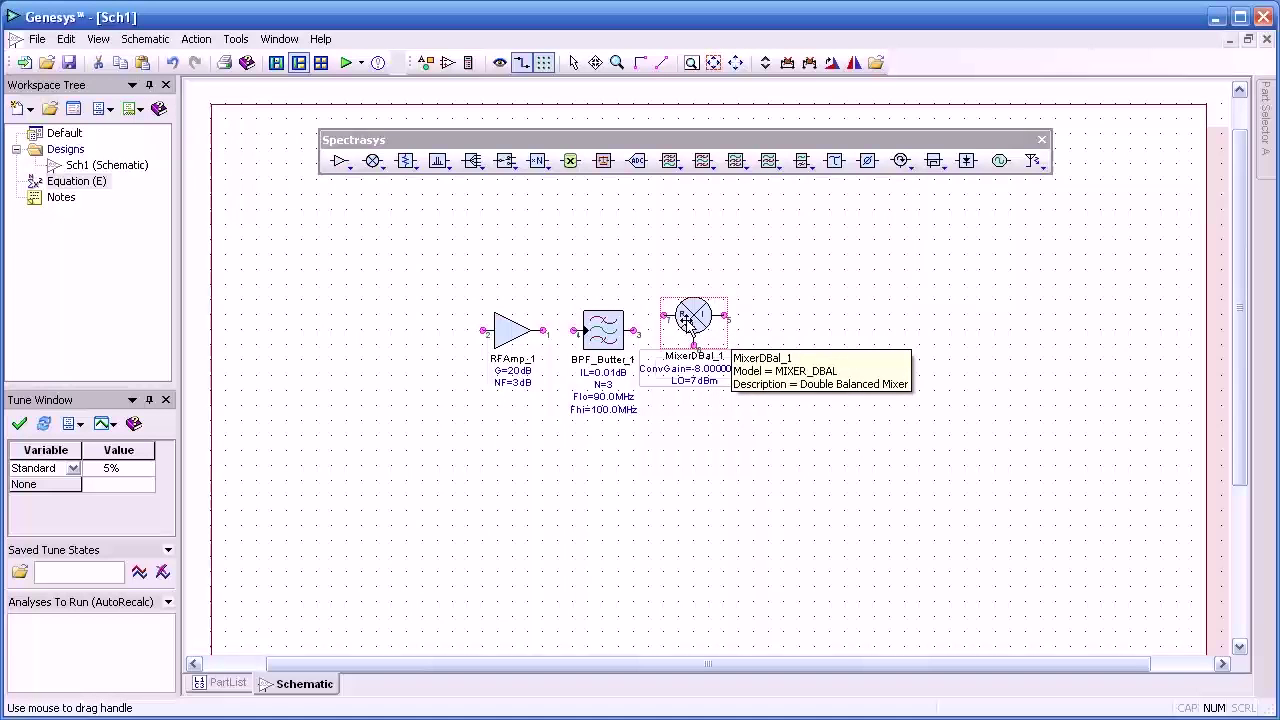
pyautogui.moveTo(692, 330); pyautogui.dragTo(692, 345)
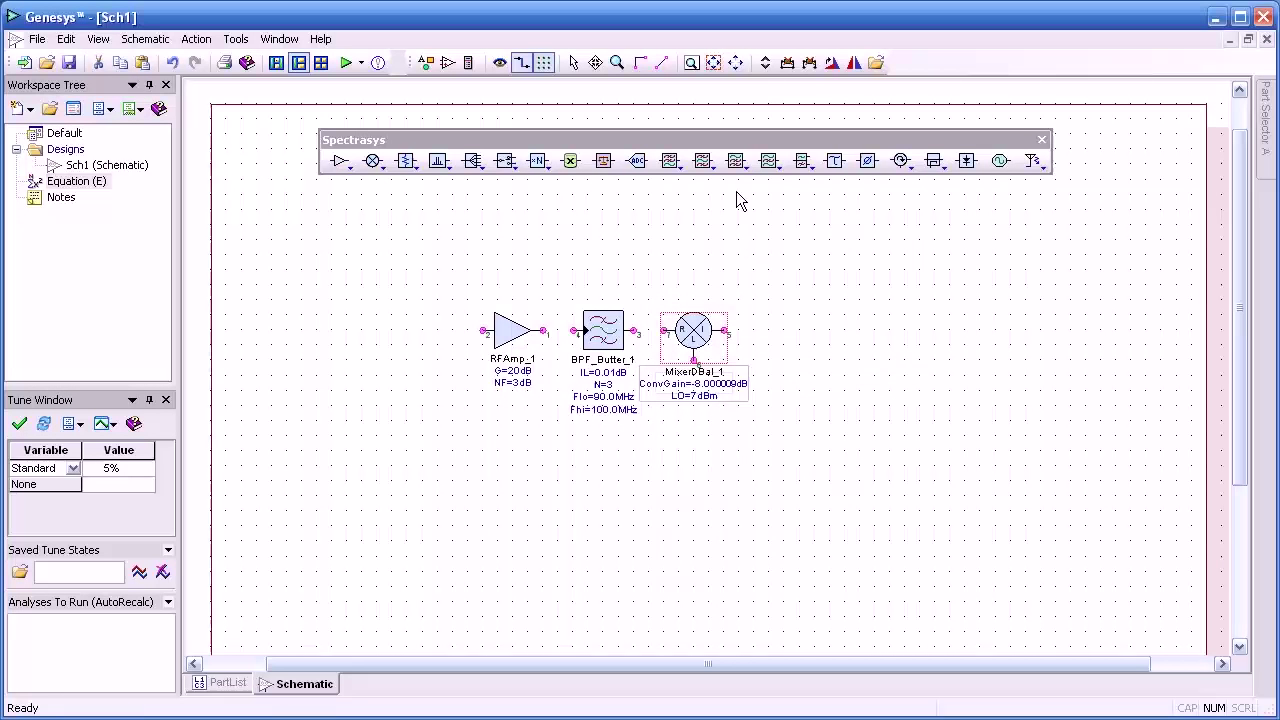
# - Add a second Butterworth filter, a second RF amplifier, and a rotated power oscillator below the mixer
pyautogui.click(704, 164)
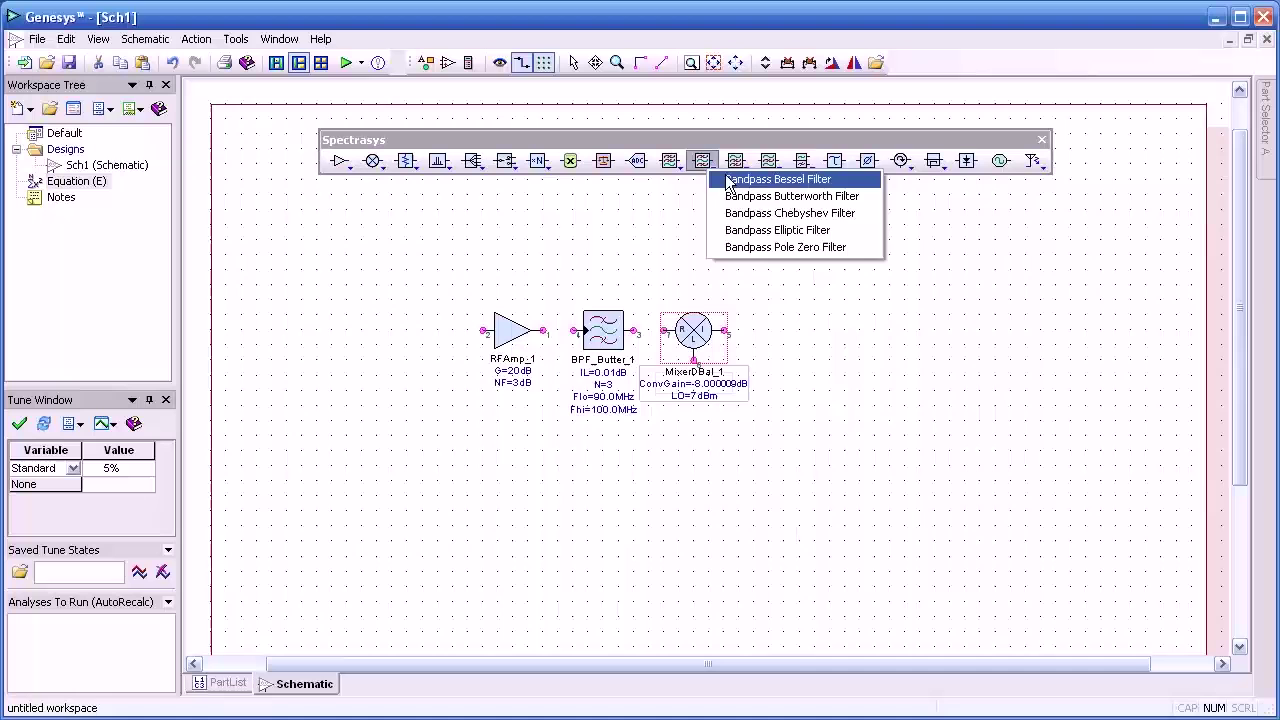
pyautogui.click(750, 196)
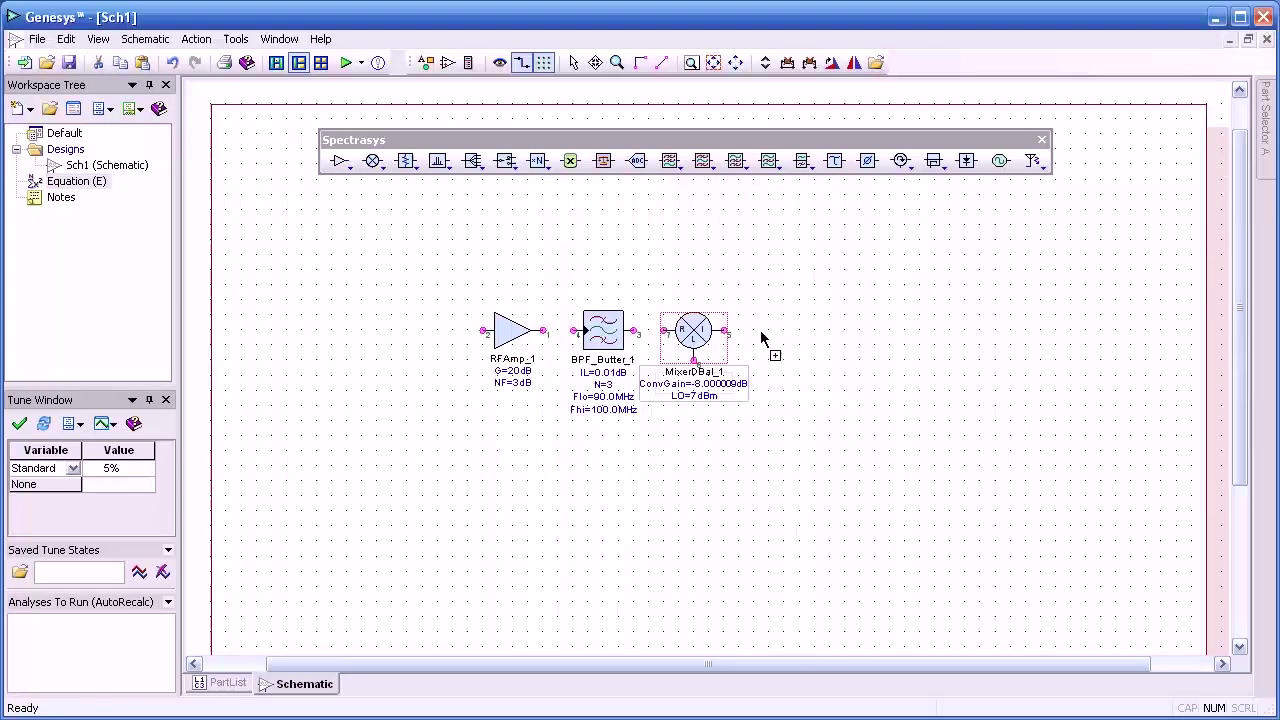
pyautogui.click(766, 340)
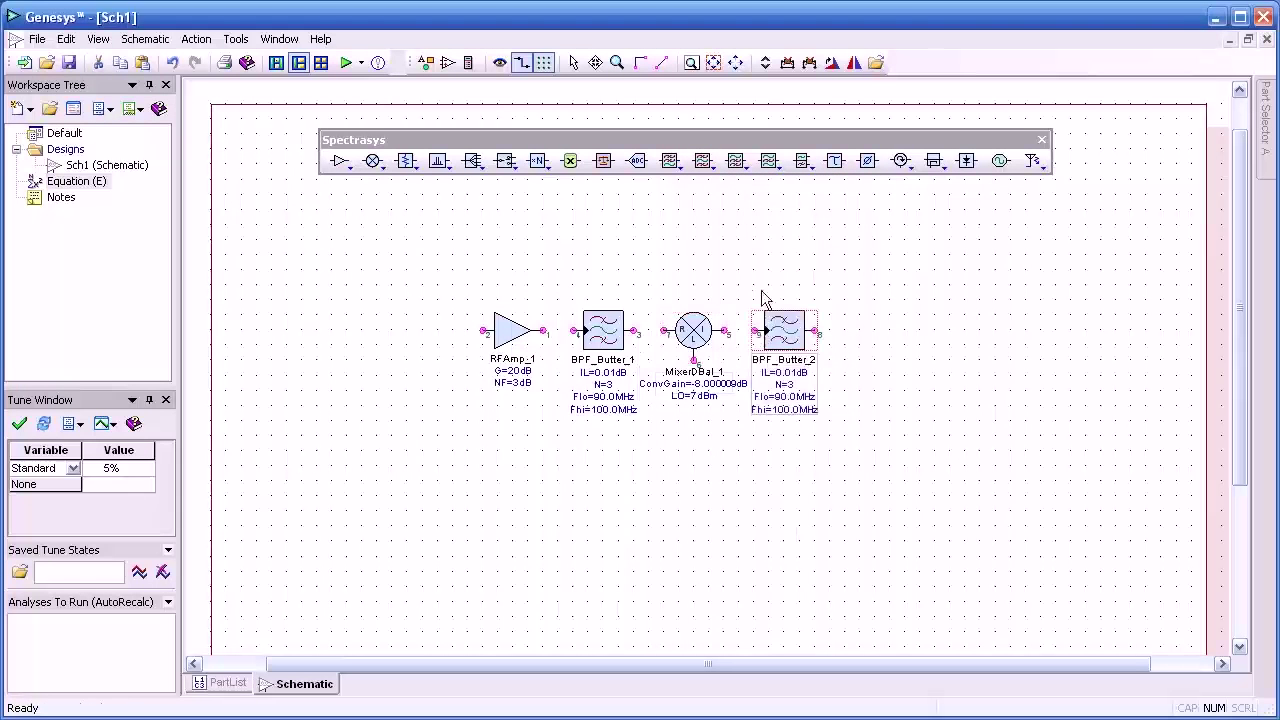
pyautogui.click(341, 175)
pyautogui.click(365, 173)
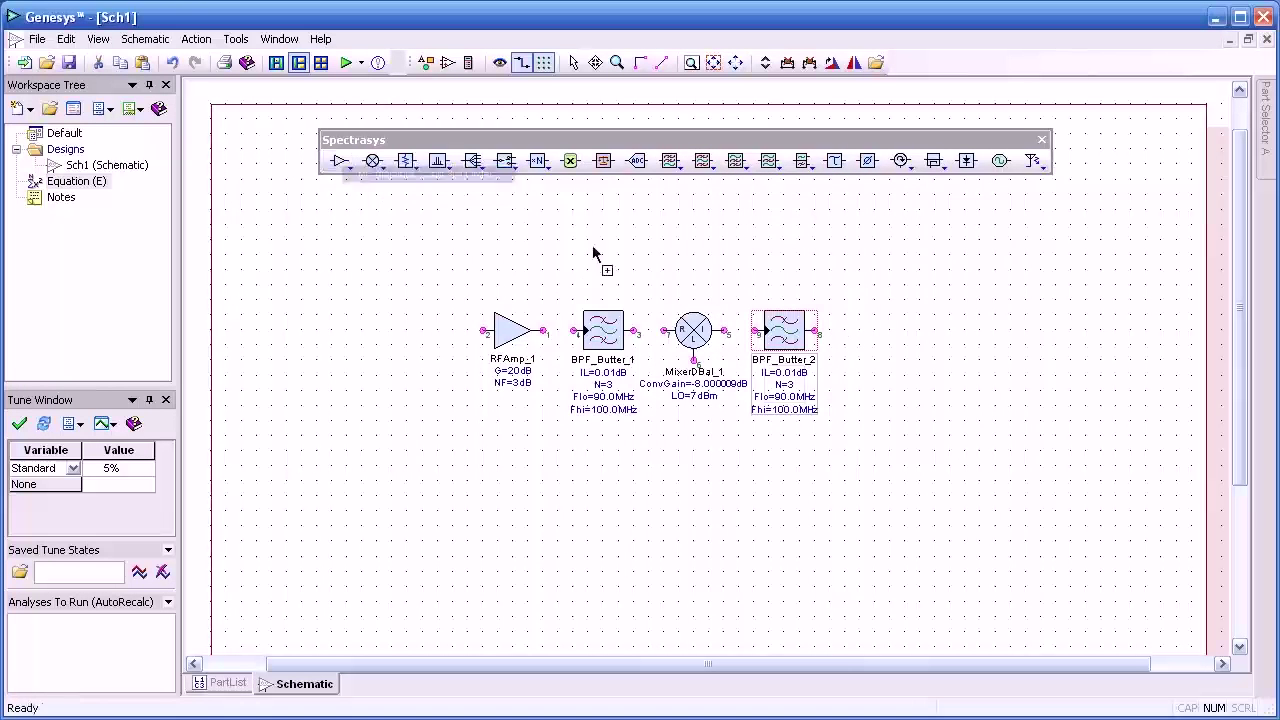
pyautogui.click(869, 336)
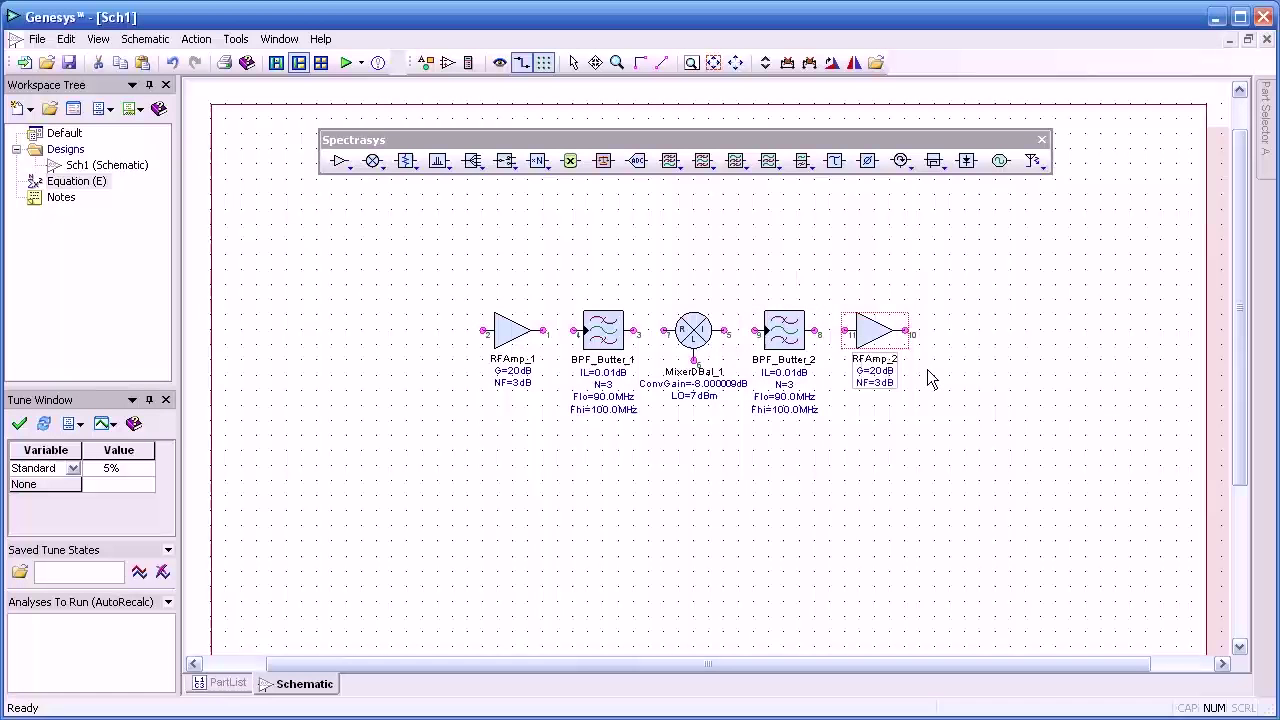
pyautogui.click(999, 161)
pyautogui.click(698, 459)
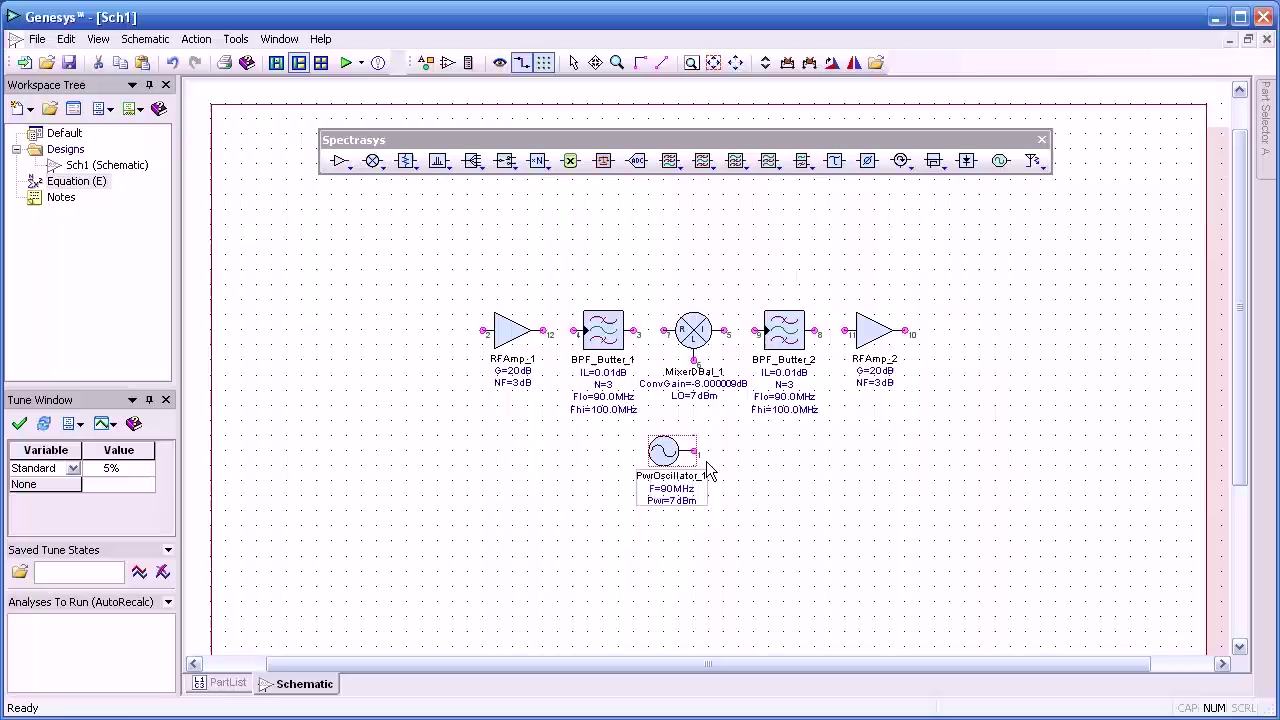
pyautogui.hotkey('ctrl', 'r')
pyautogui.hotkey('ctrl', 'r')
pyautogui.hotkey('ctrl', 'r')
pyautogui.hotkey('ctrl', 'r')
pyautogui.hotkey('ctrl', 'r')
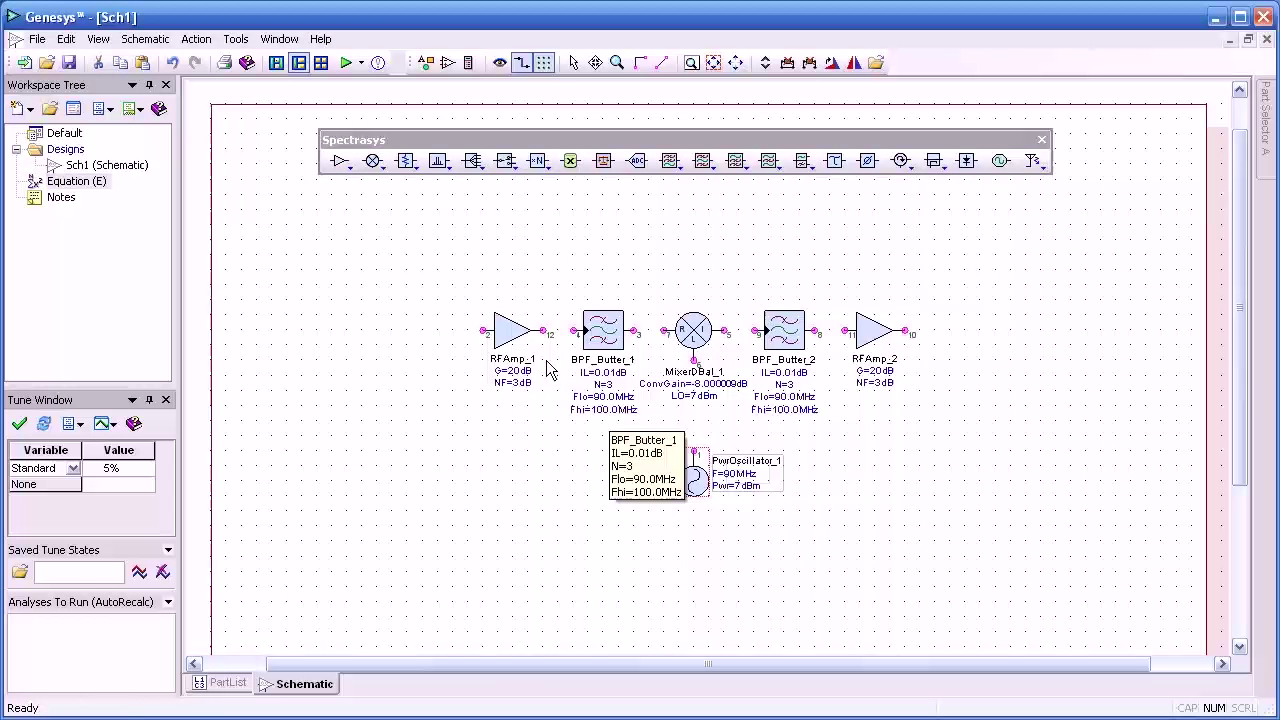
# - Place a CW source left of RFAmp_1
pyautogui.click(438, 161)
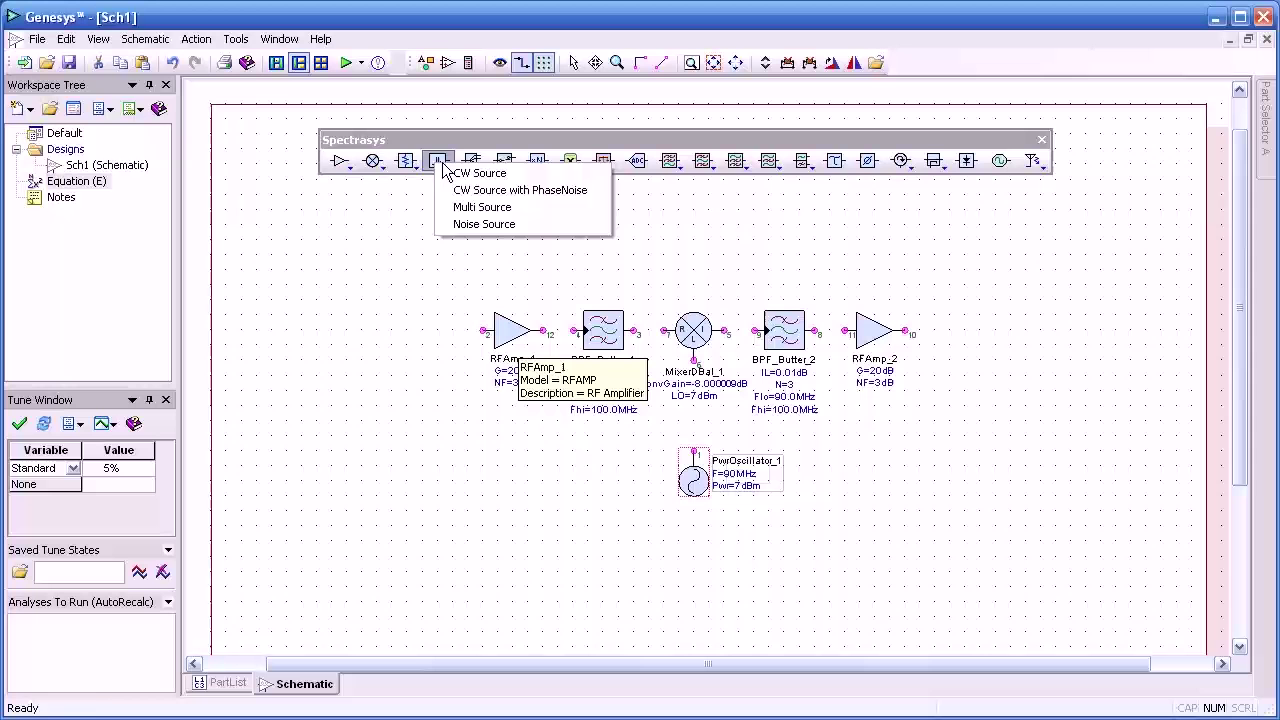
pyautogui.click(460, 175)
pyautogui.click(397, 337)
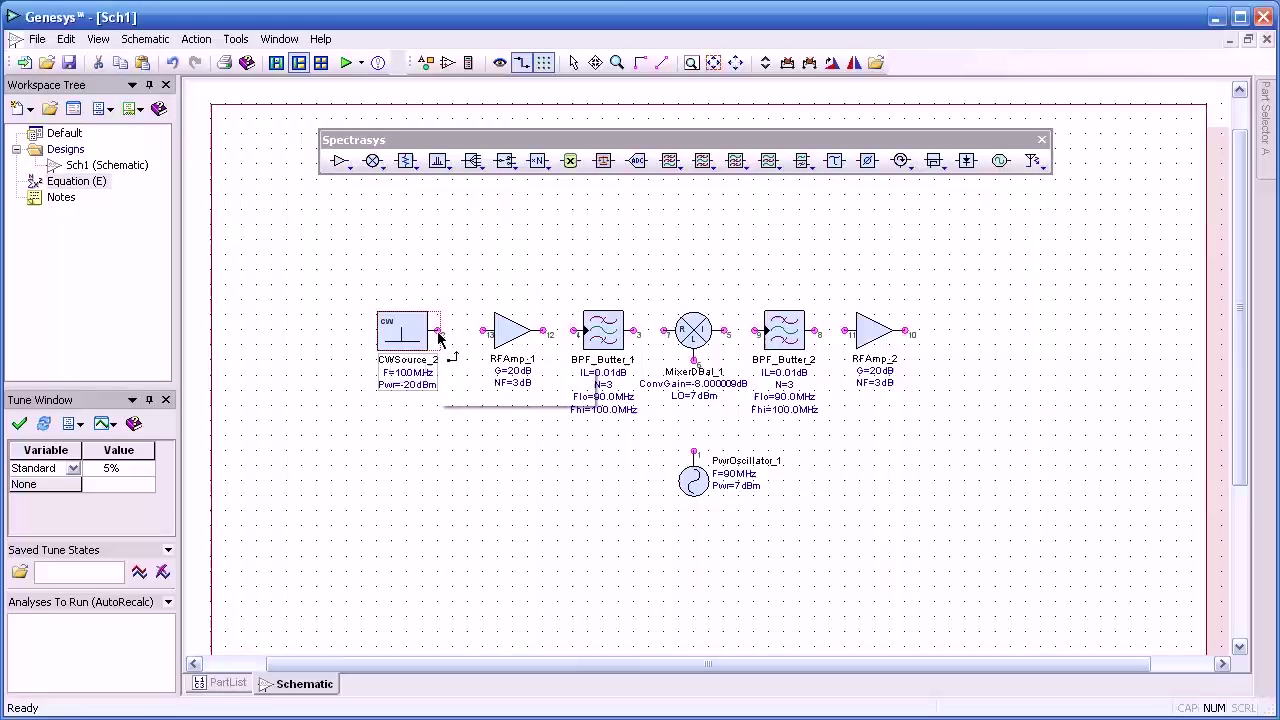
# - Wire all parts in line, including the oscillator to the mixer LO, and add Port_3 at RFAmp_2's output
pyautogui.moveTo(438, 331); pyautogui.dragTo(845, 331)
pyautogui.click(722, 331)
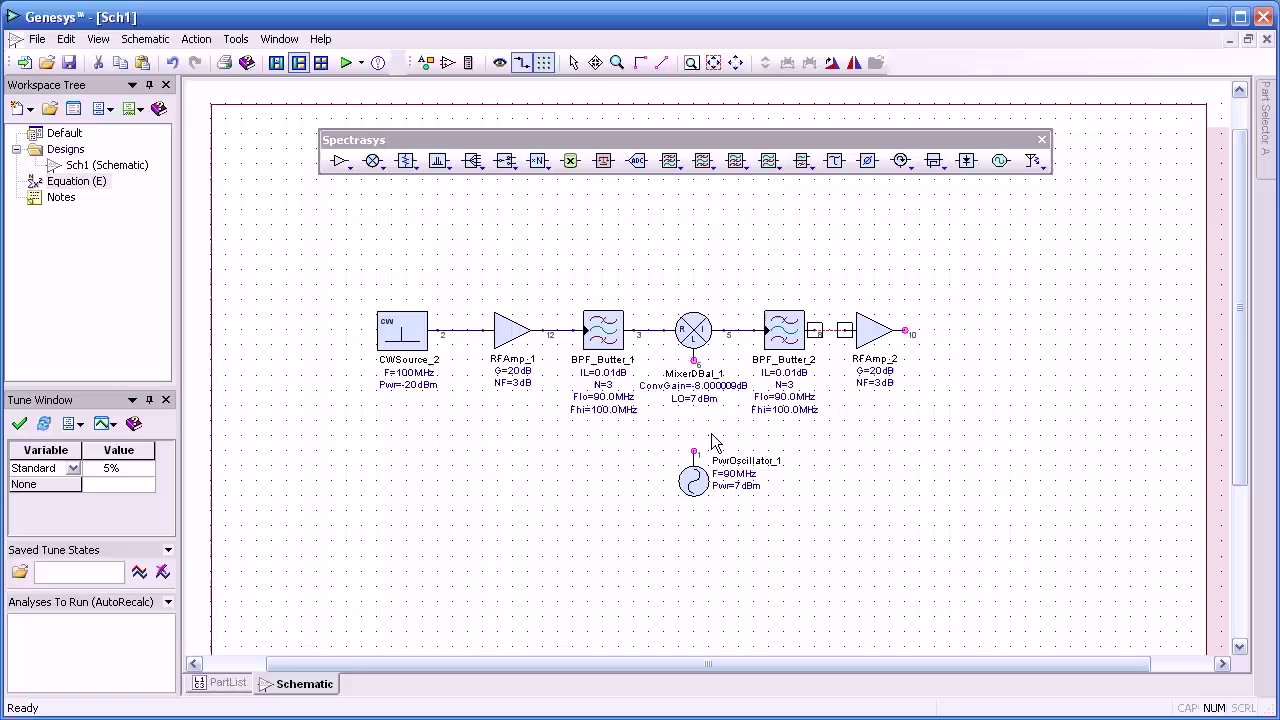
pyautogui.moveTo(694, 452); pyautogui.dragTo(694, 361)
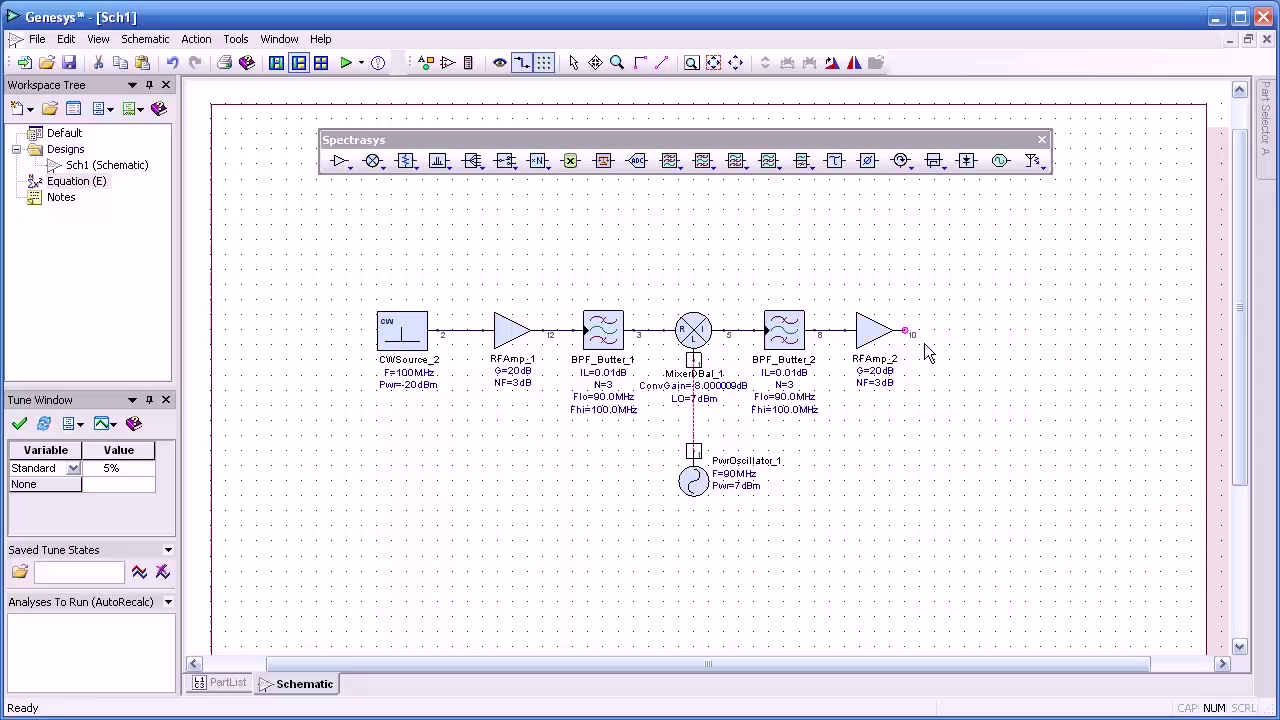
pyautogui.doubleClick(908, 333)
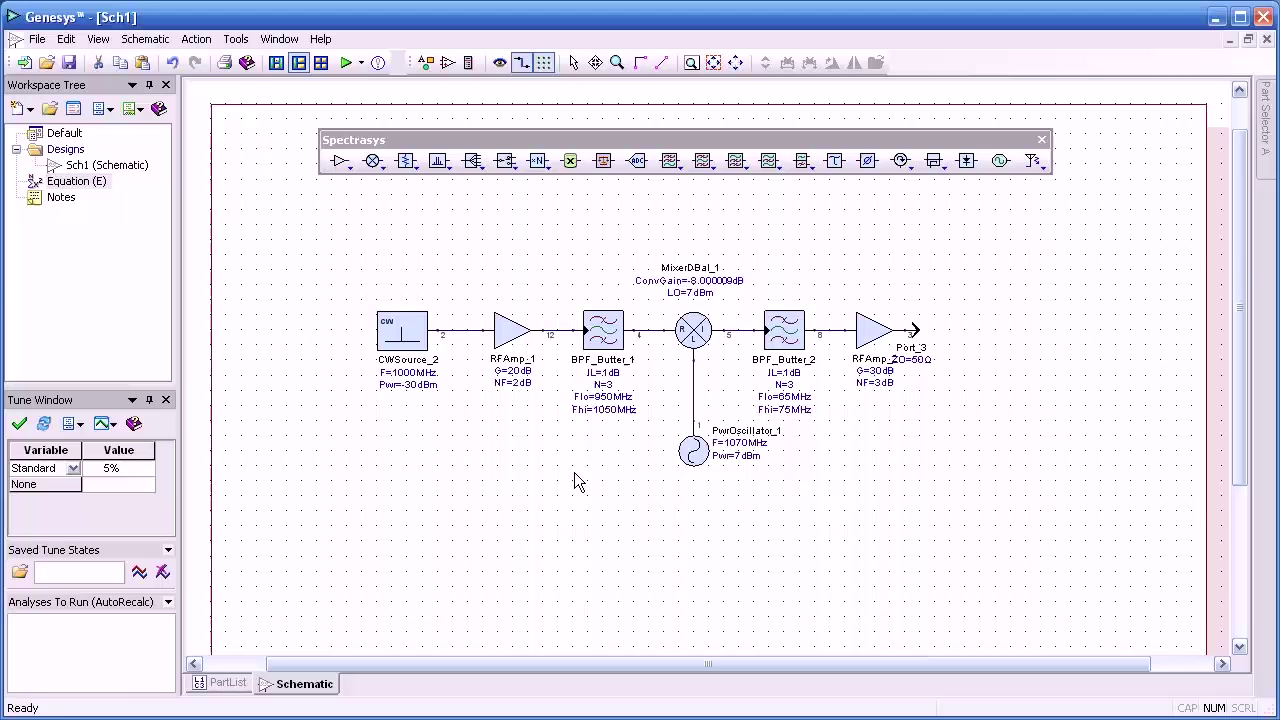
# - Set CWSource_2 to 1000 MHz at -30 dBm and give RFAmp_1 a 2 dB noise figure
pyautogui.click(1041, 144)
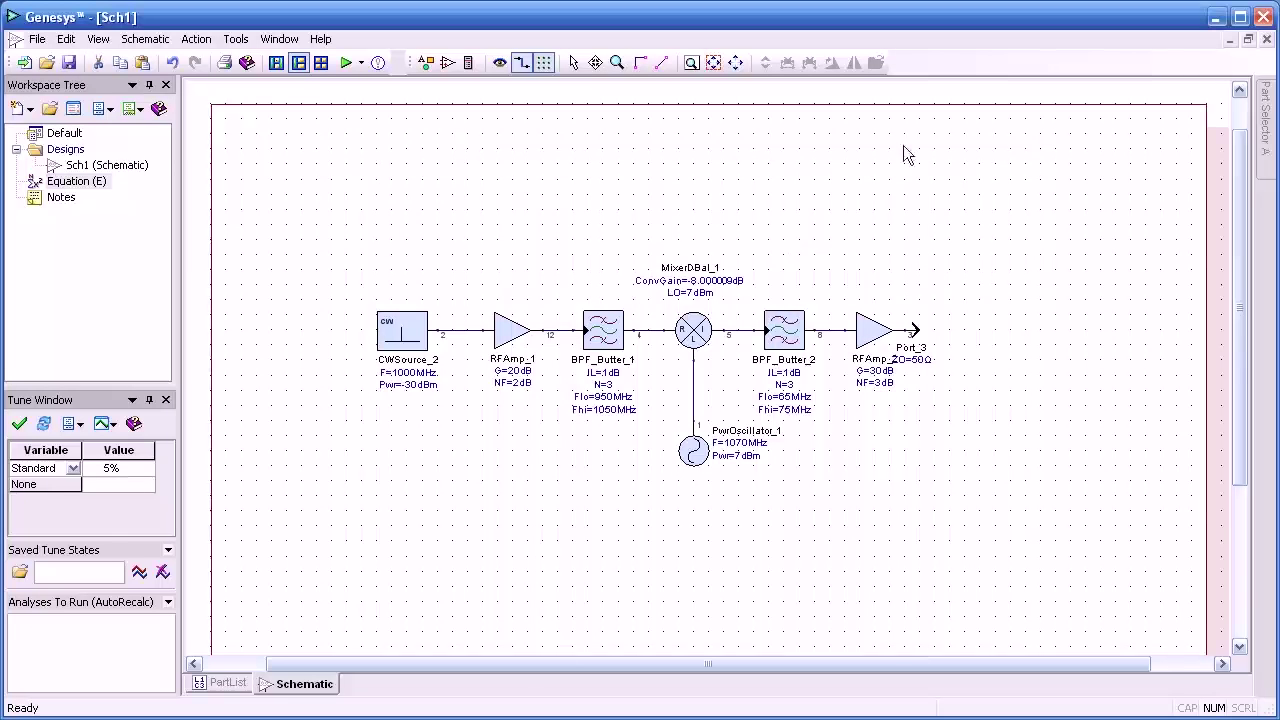
pyautogui.doubleClick(399, 339)
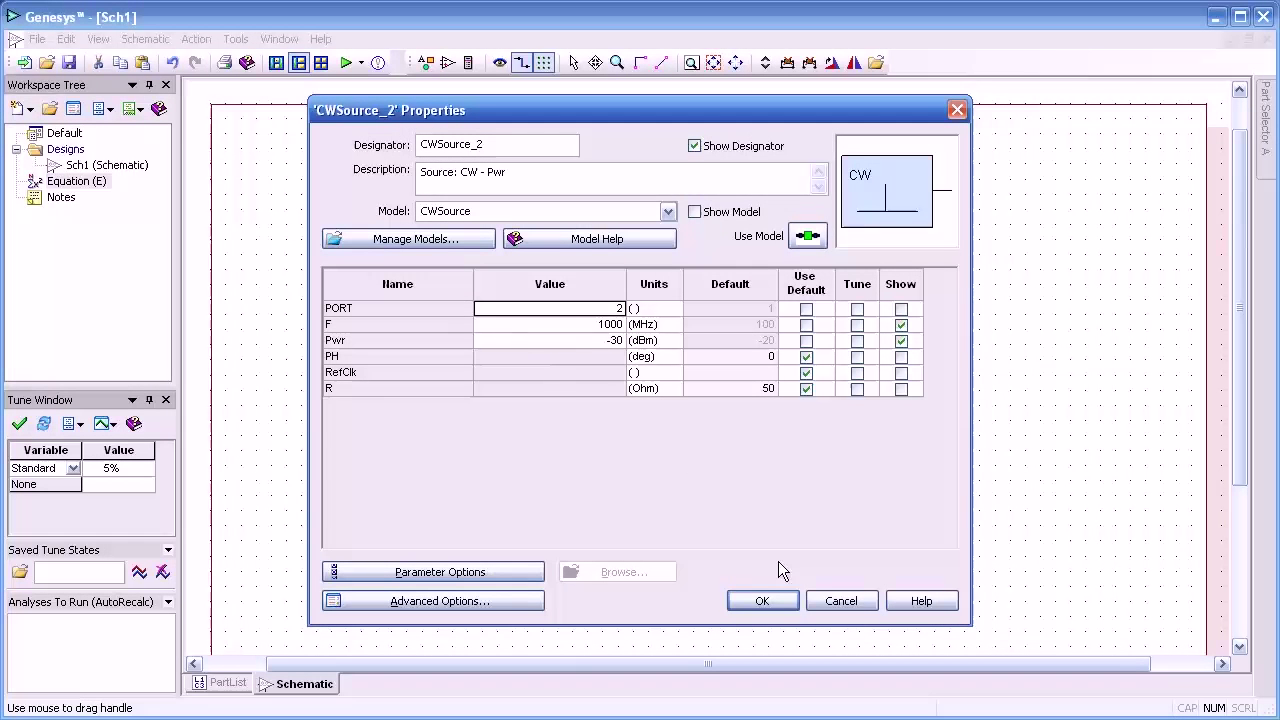
pyautogui.click(763, 598)
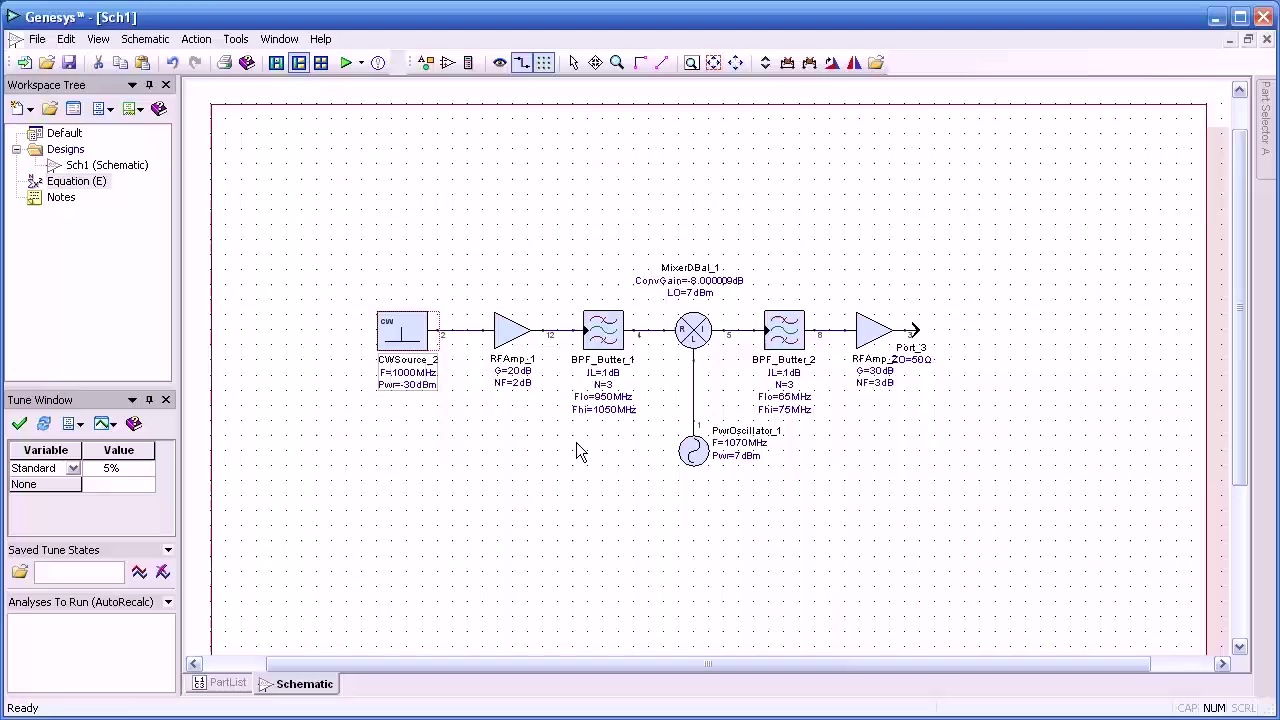
pyautogui.doubleClick(511, 330)
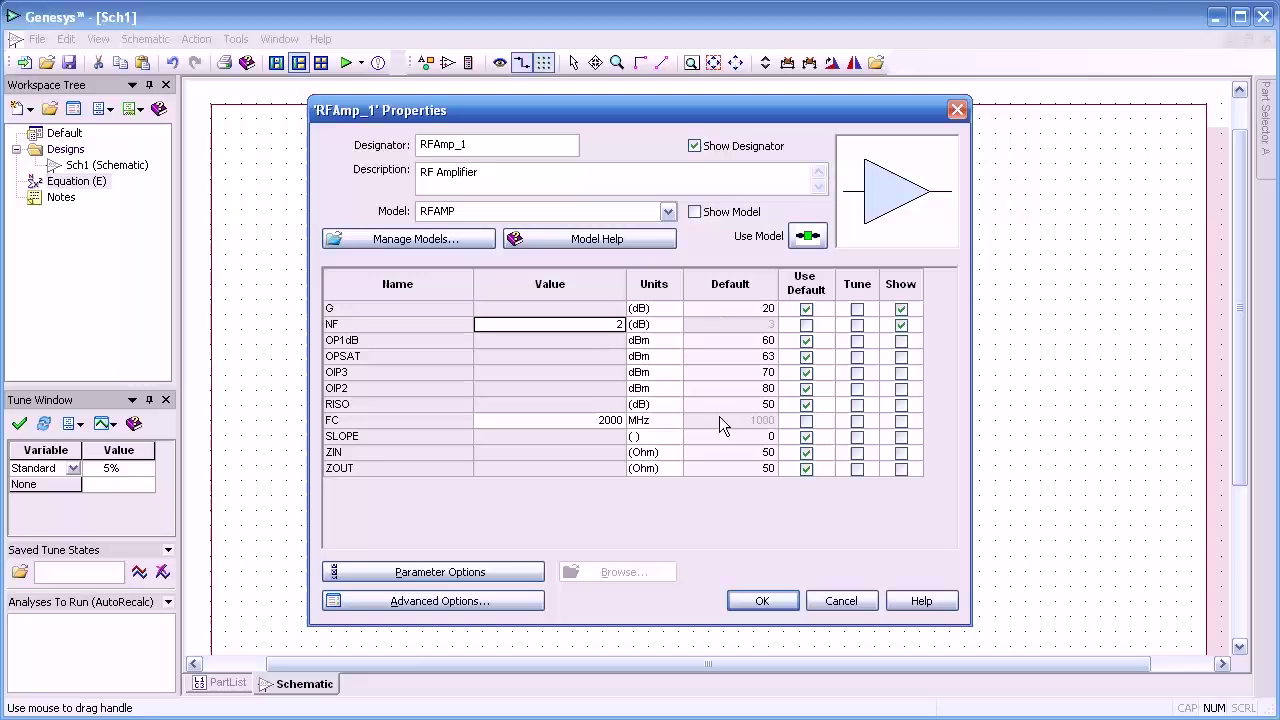
pyautogui.click(766, 601)
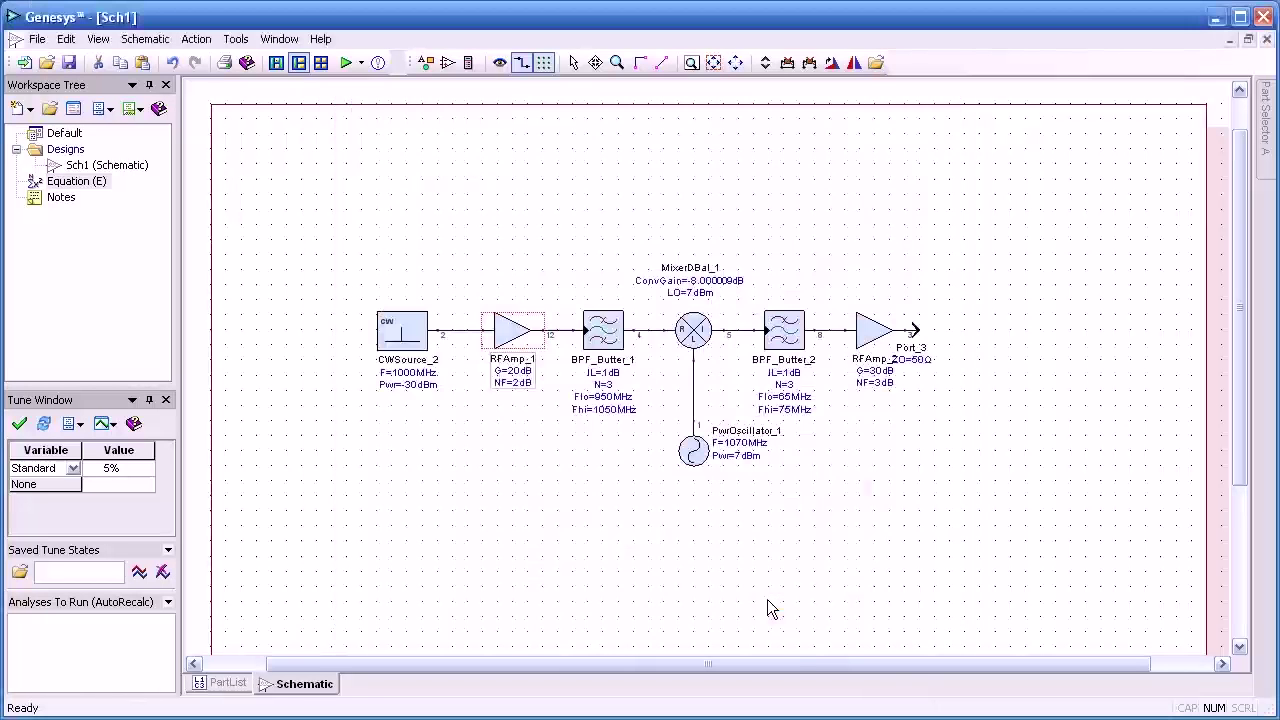
# - Give BPF_Butter_1 a 950–1050 MHz passband with 1 dB loss; keep the mixer's defaults
pyautogui.doubleClick(610, 331)
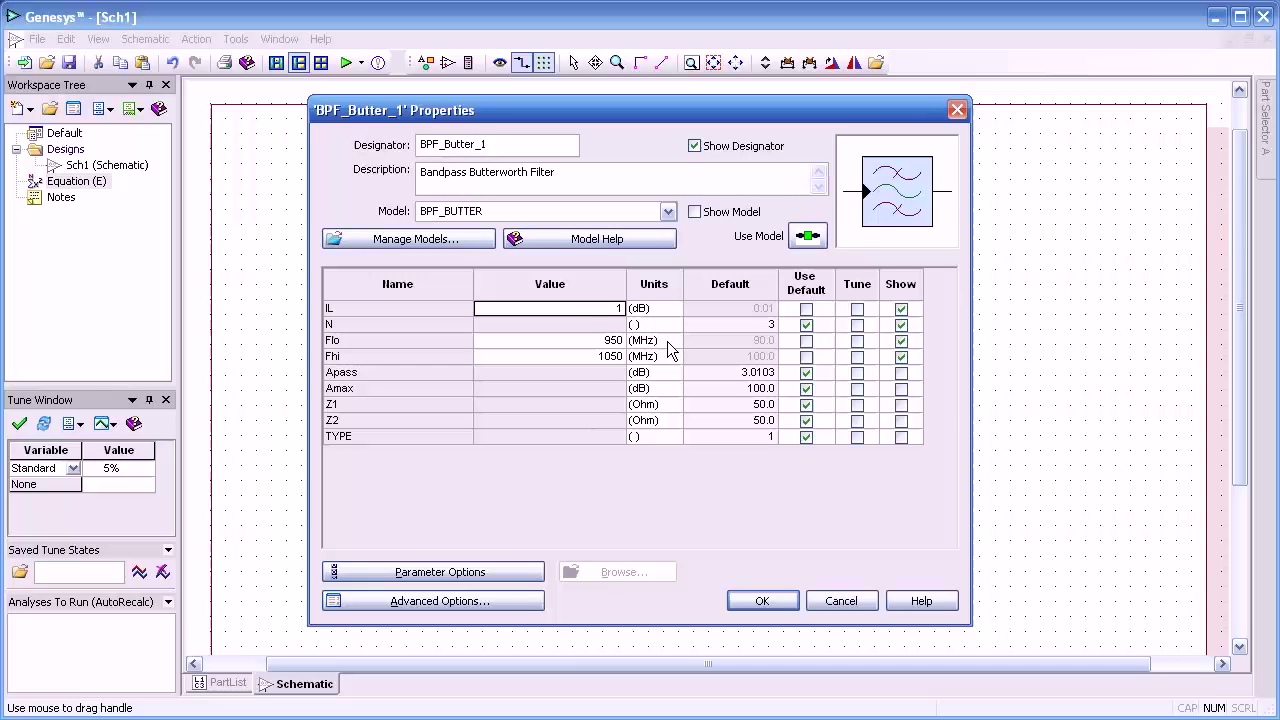
pyautogui.click(761, 601)
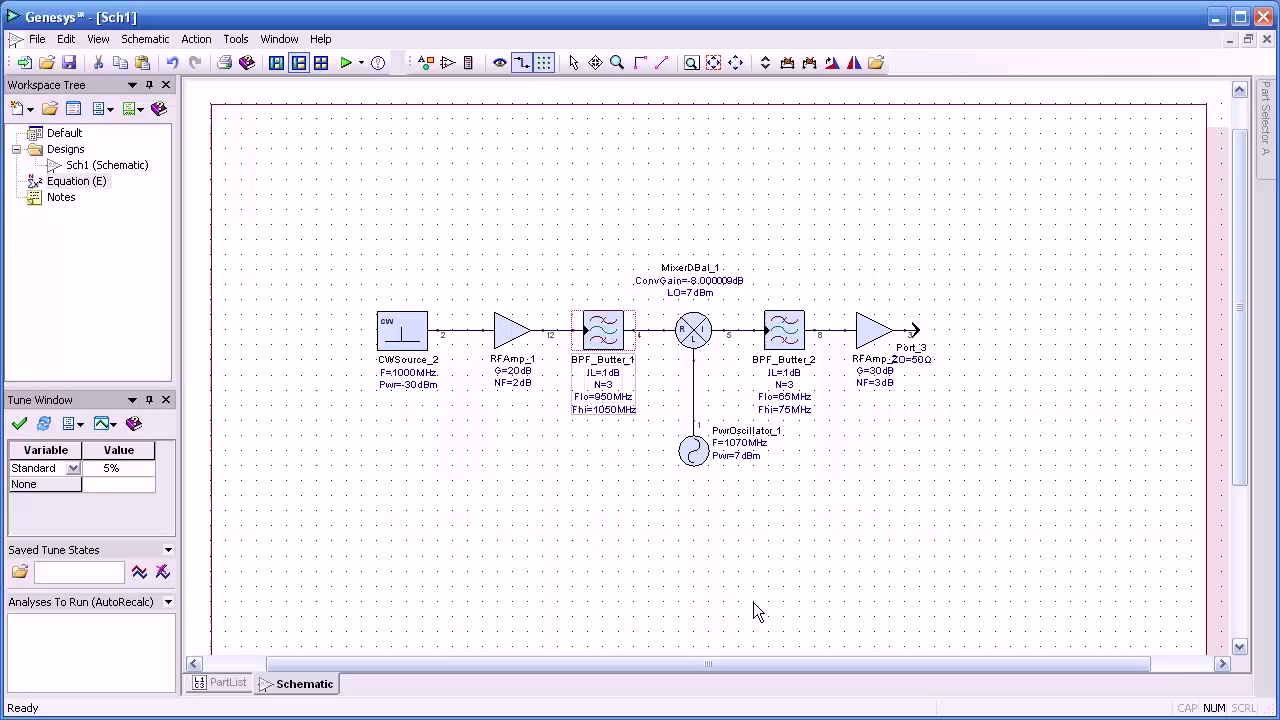
pyautogui.doubleClick(692, 334)
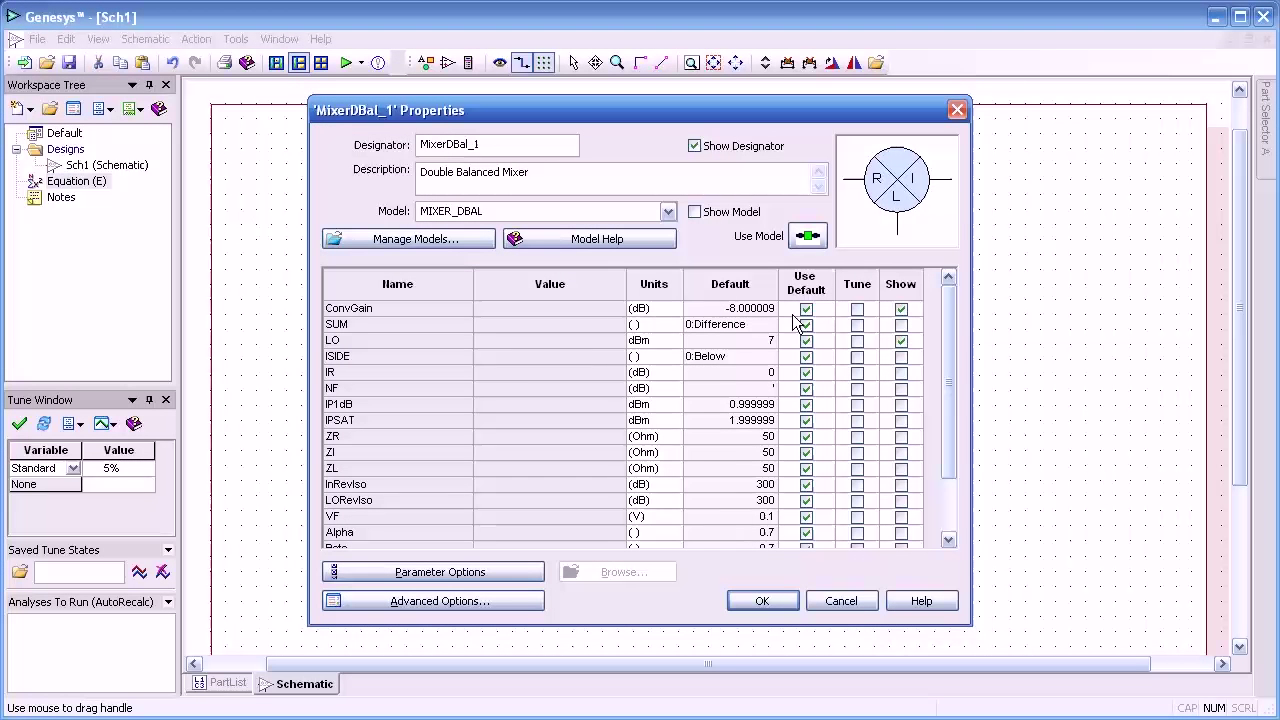
pyautogui.moveTo(948, 317)
pyautogui.mouseDown()
pyautogui.moveTo(951, 382)
pyautogui.moveTo(946, 326)
pyautogui.mouseUp()
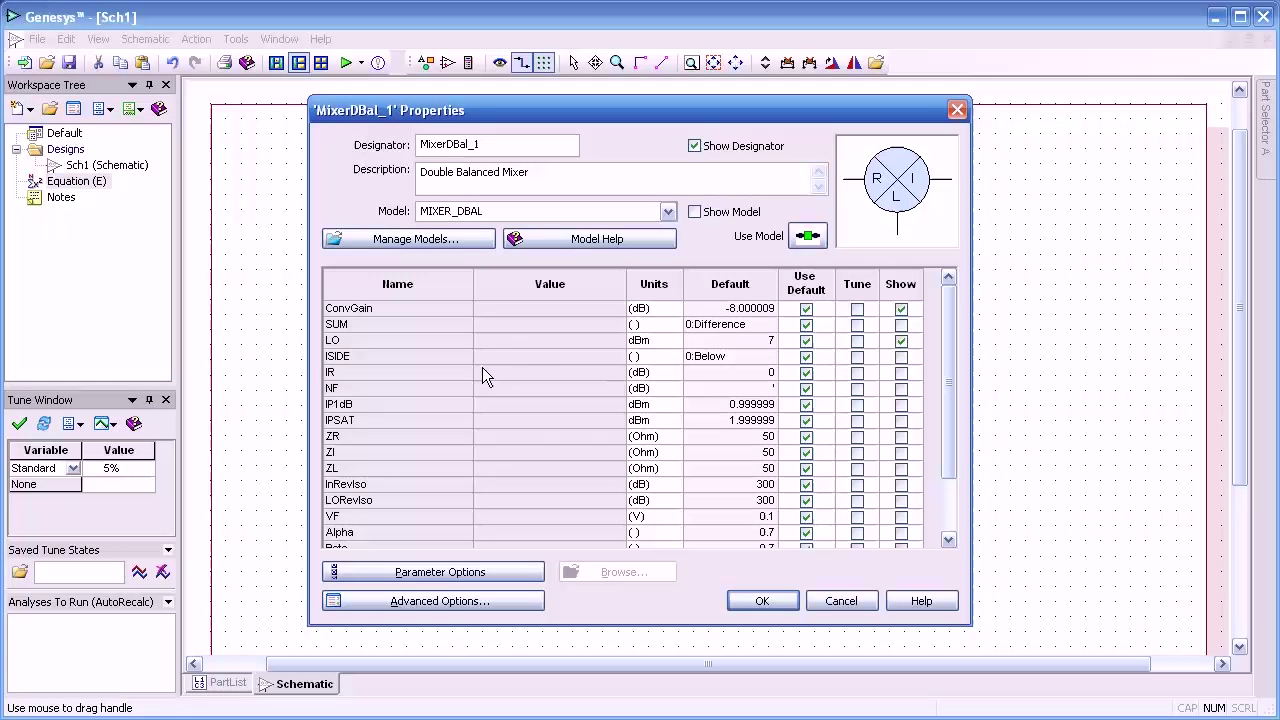
pyautogui.click(760, 601)
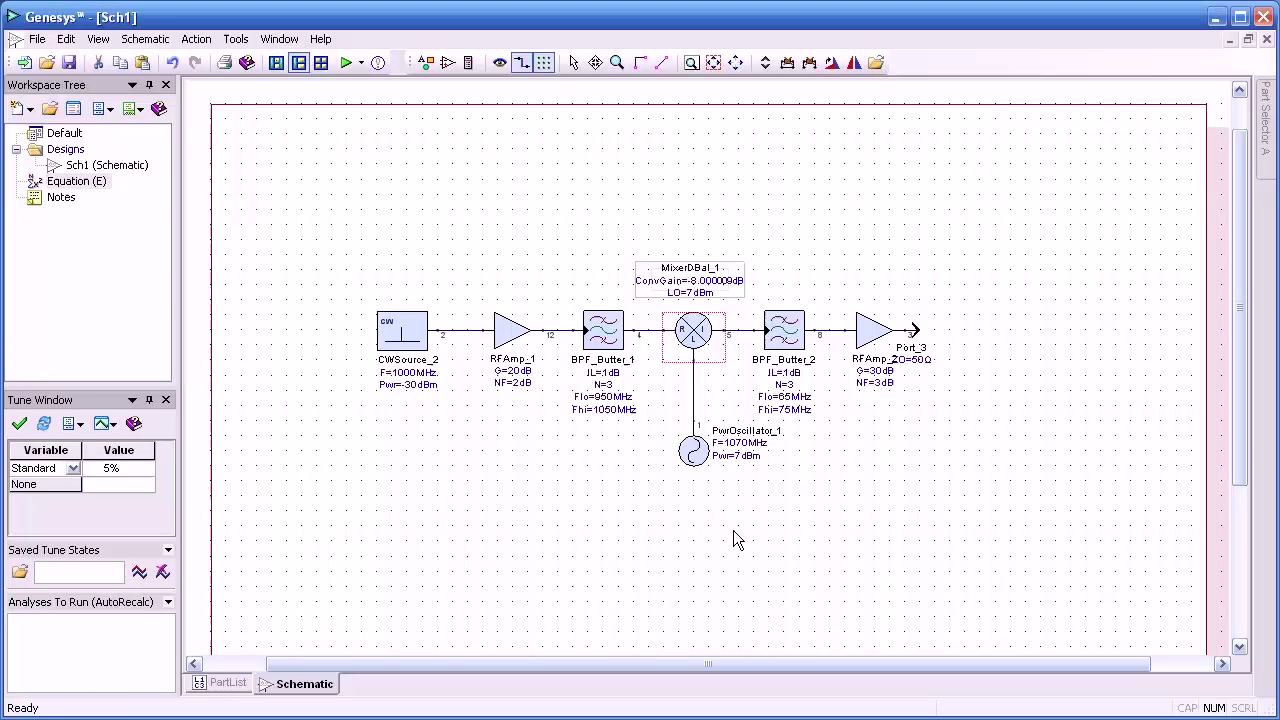
# - Set PwrOscillator_1's frequency to 1070 MHz
pyautogui.click(694, 452)
pyautogui.doubleClick(696, 453)
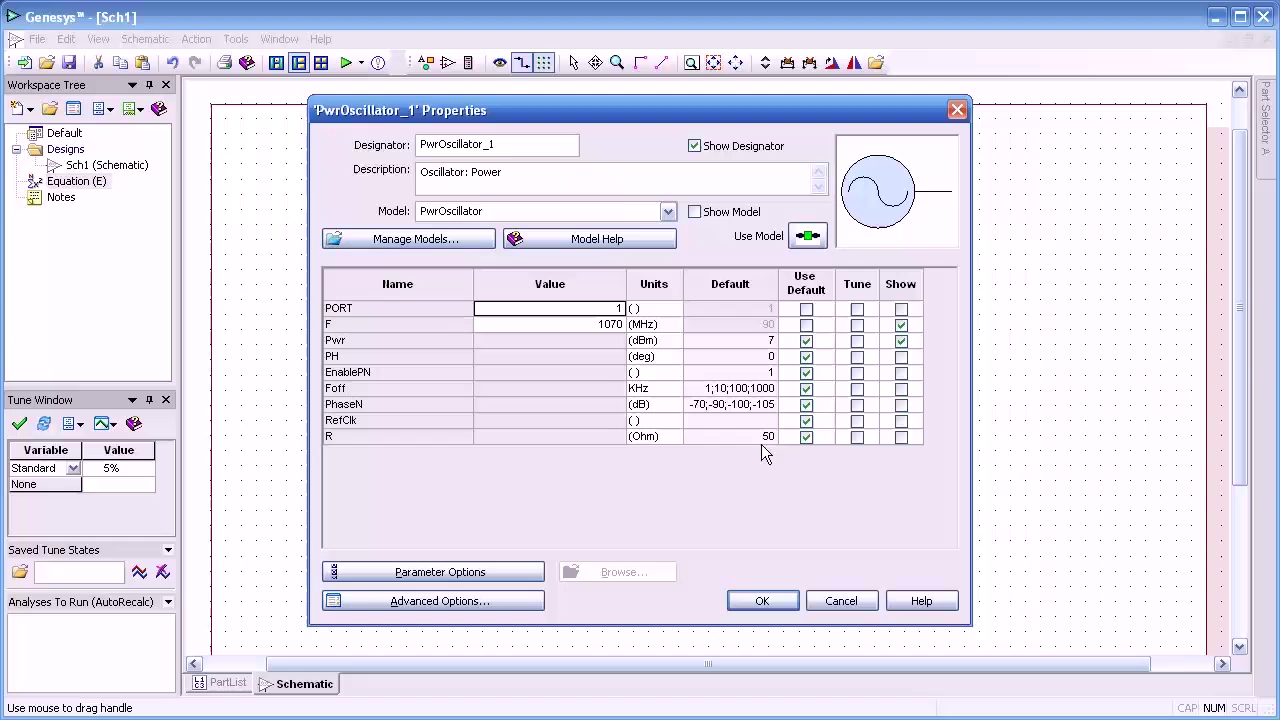
pyautogui.click(762, 601)
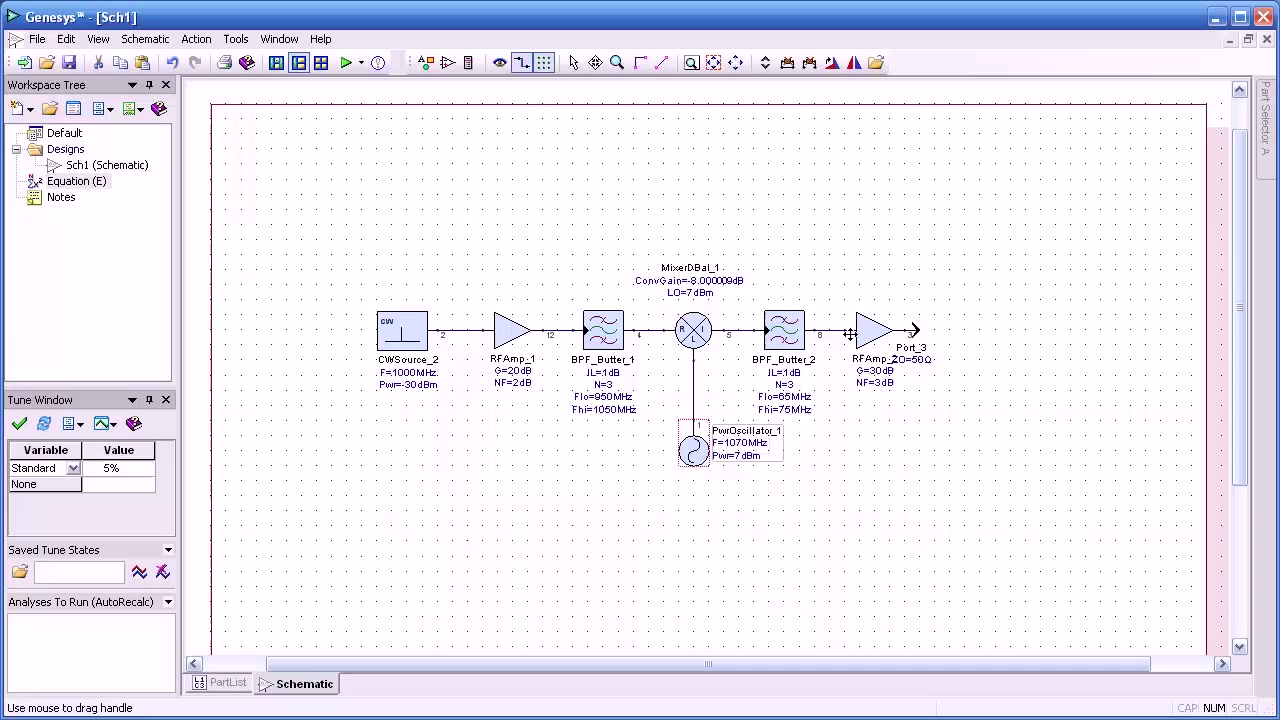
# - Give BPF_Butter_2 a 65–75 MHz passband with 1 dB loss and RFAmp_2 30 dB gain
pyautogui.doubleClick(788, 336)
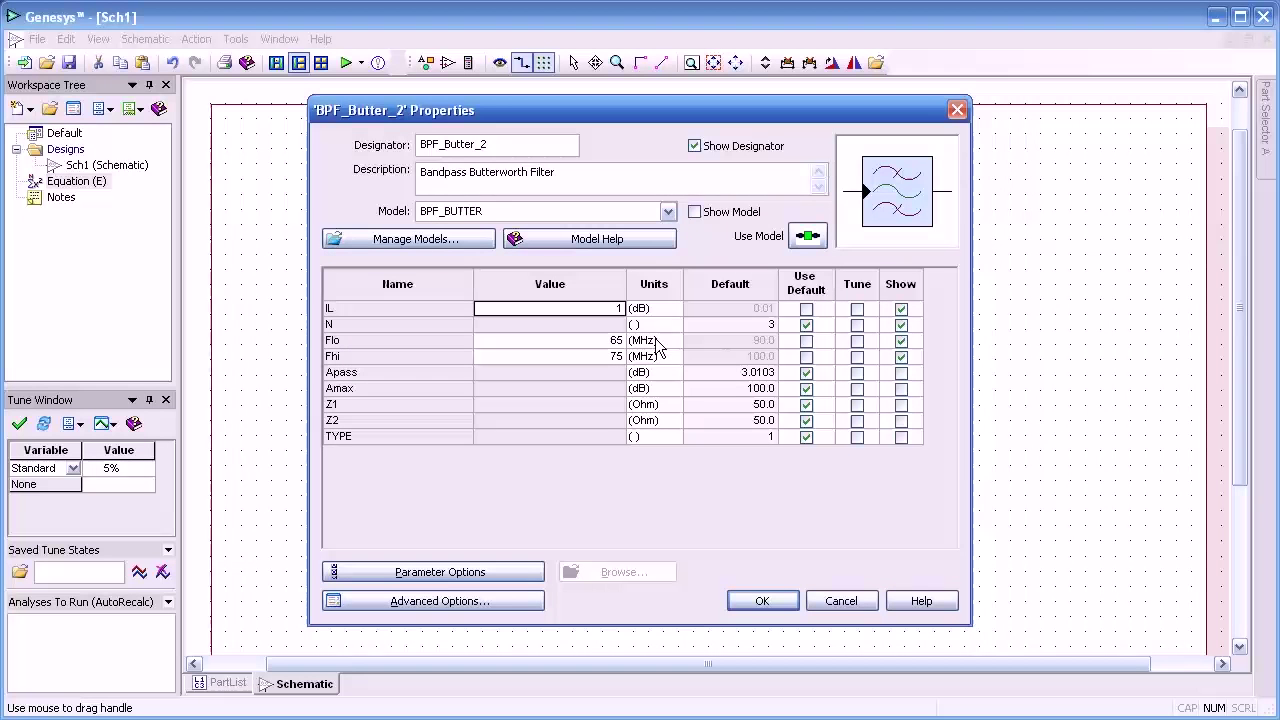
pyautogui.click(776, 598)
pyautogui.doubleClick(870, 331)
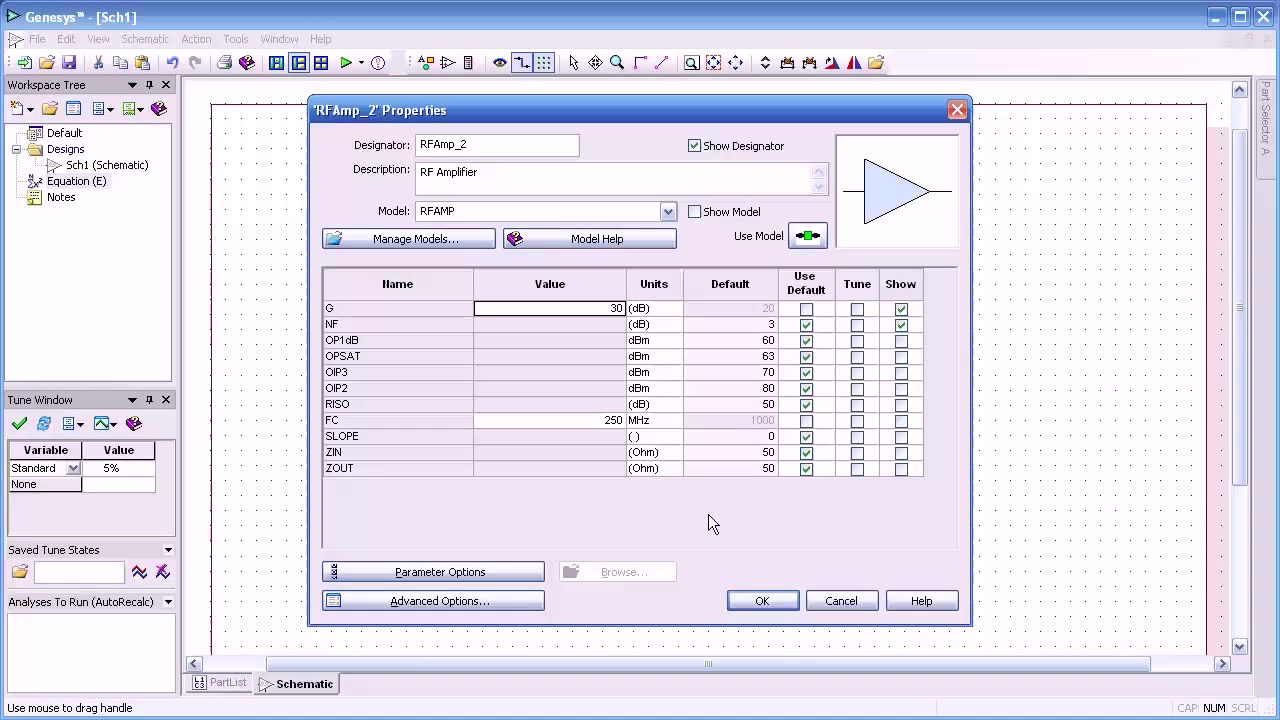
pyautogui.click(773, 605)
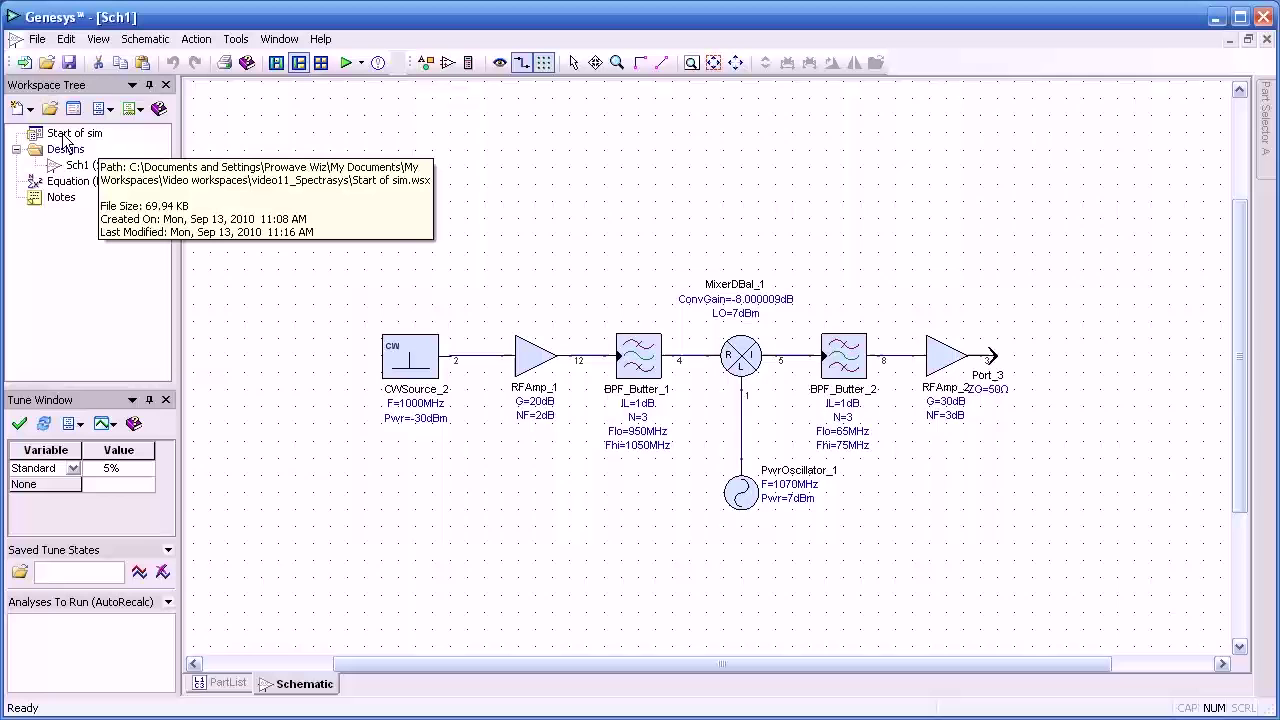
# - Add a new RF System Analysis from the Workspace Tree's New menu
pyautogui.click(22, 108)
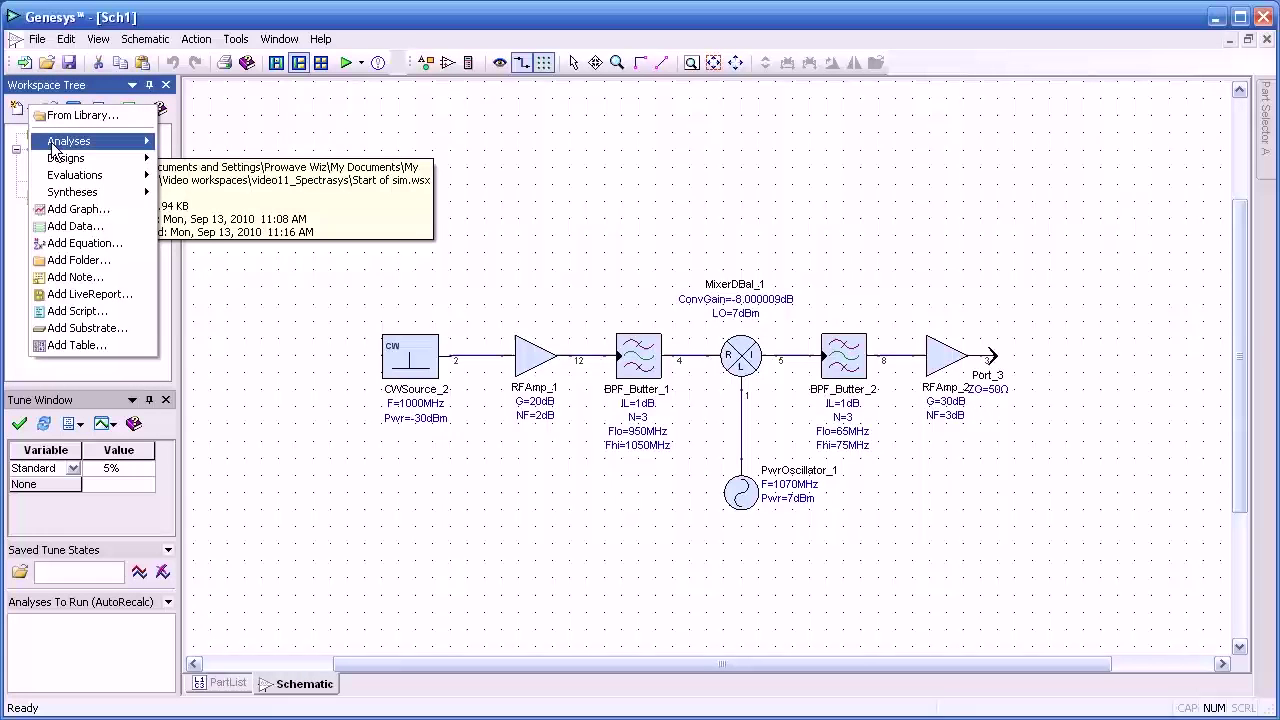
pyautogui.moveTo(80, 141)
pyautogui.click(237, 142)
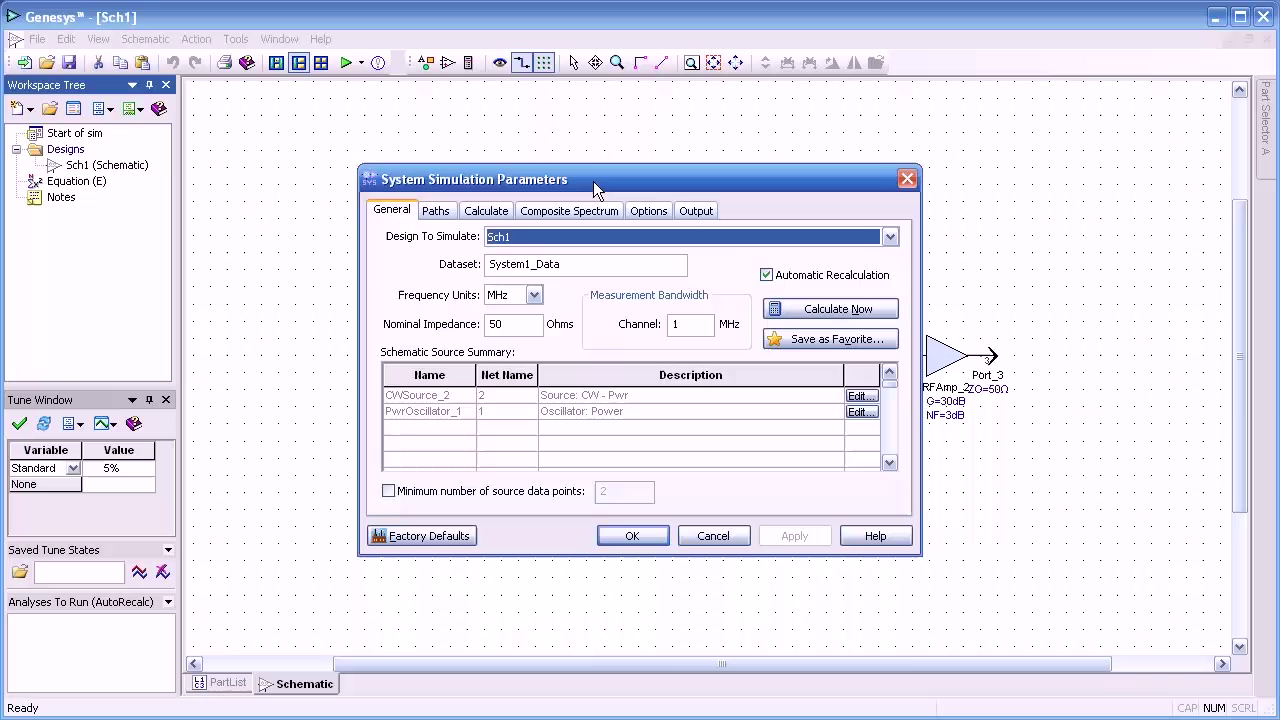
pyautogui.moveTo(593, 181); pyautogui.dragTo(611, 194)
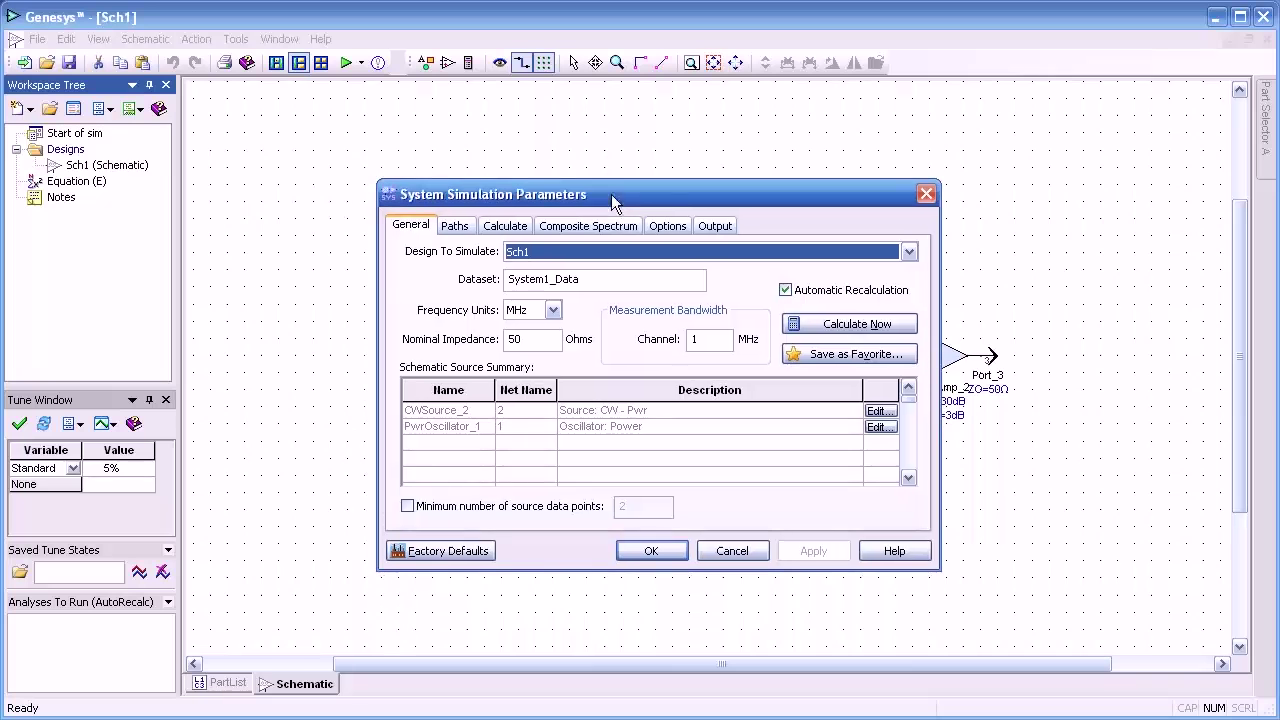
# - Keep Sch1, System1_Data, MHz units and 50 Ohm impedance, with a 1 MHz channel bandwidth
pyautogui.click(909, 253)
pyautogui.click(909, 254)
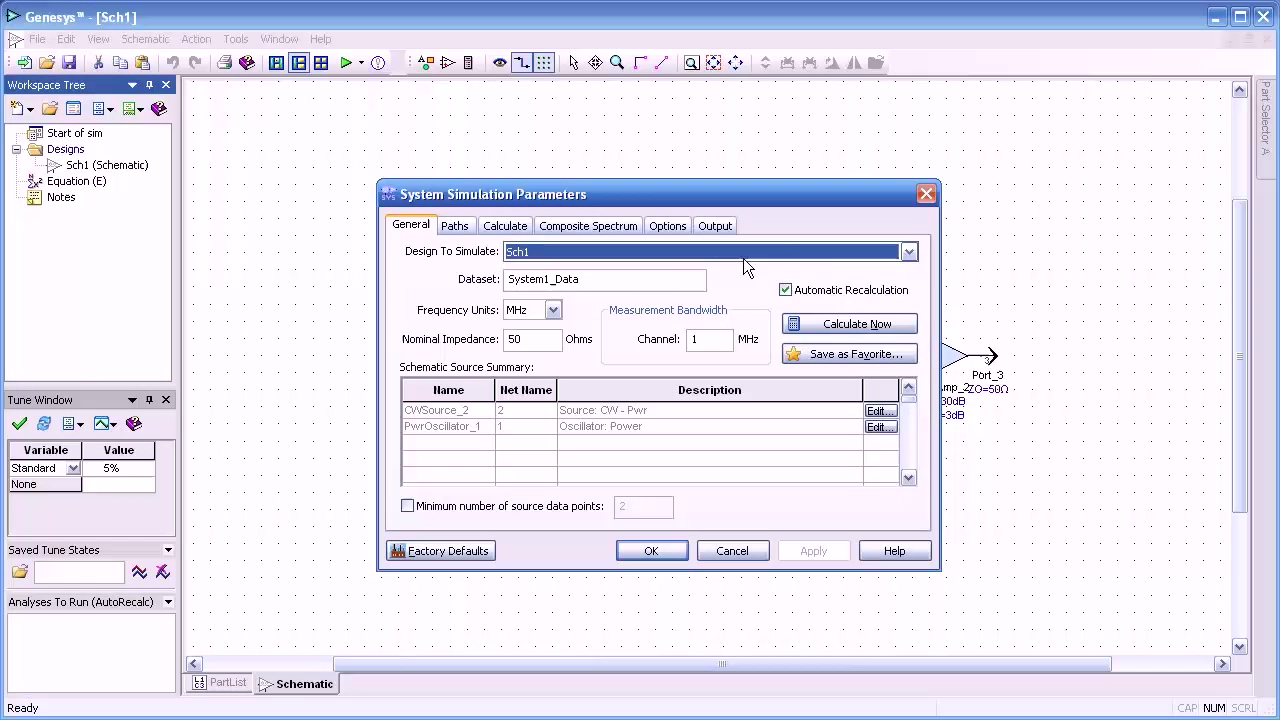
pyautogui.click(625, 279)
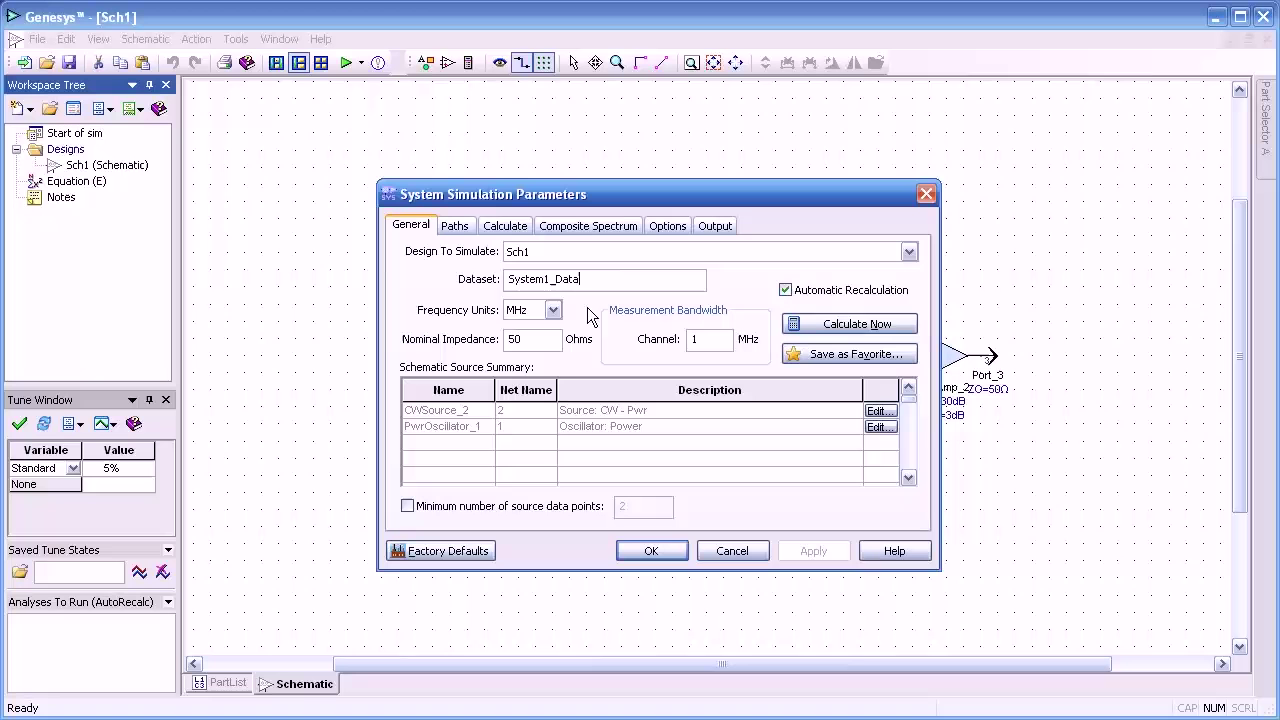
pyautogui.click(562, 312)
pyautogui.click(558, 313)
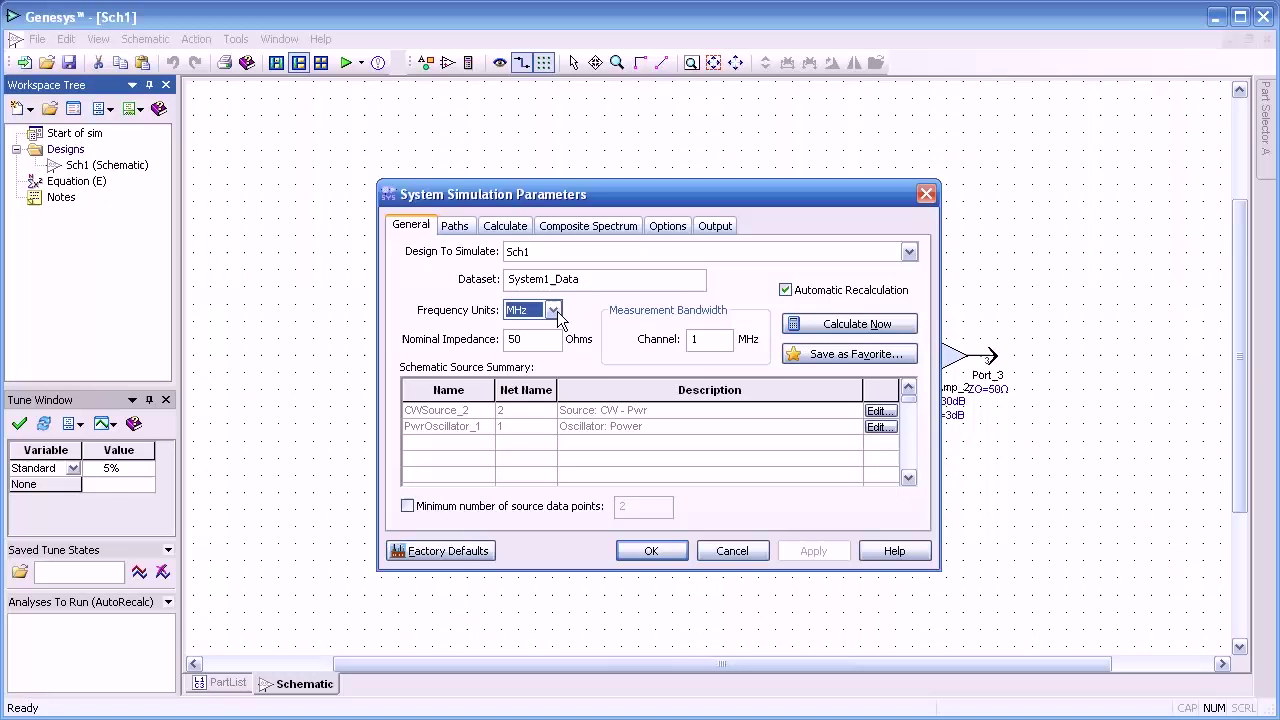
pyautogui.click(537, 343)
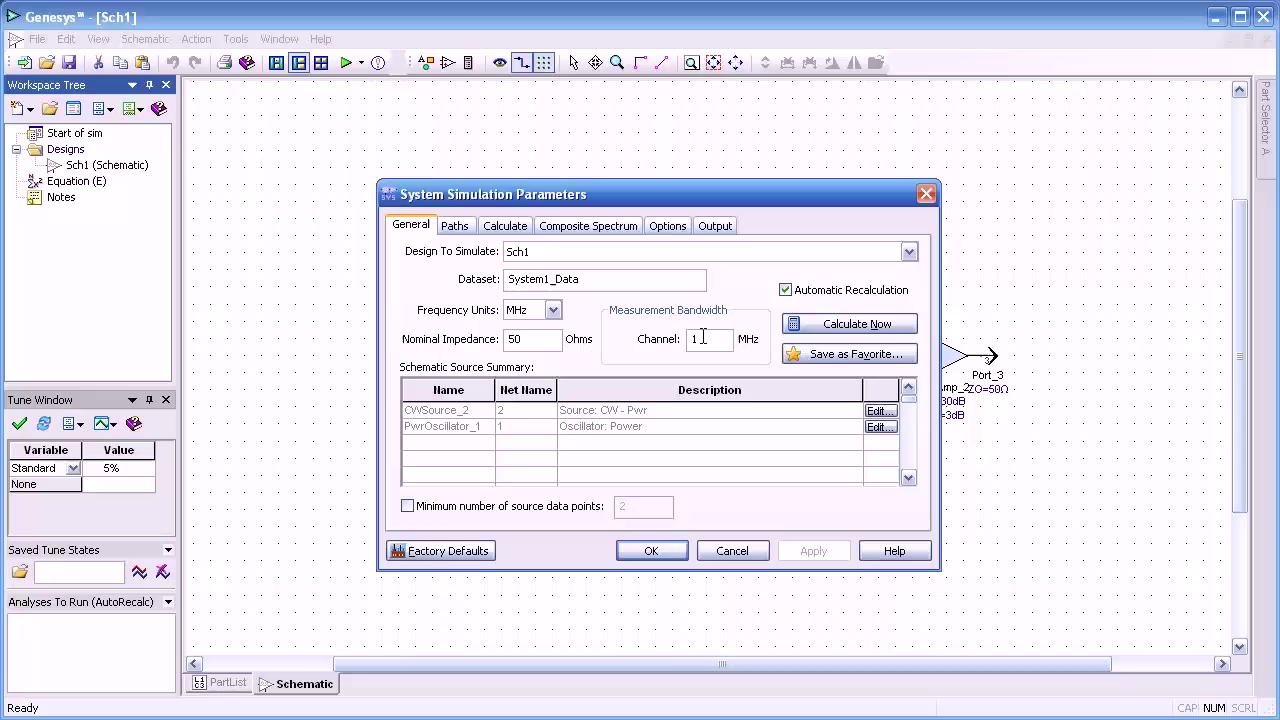
pyautogui.write('100')
pyautogui.press('BackSpace')
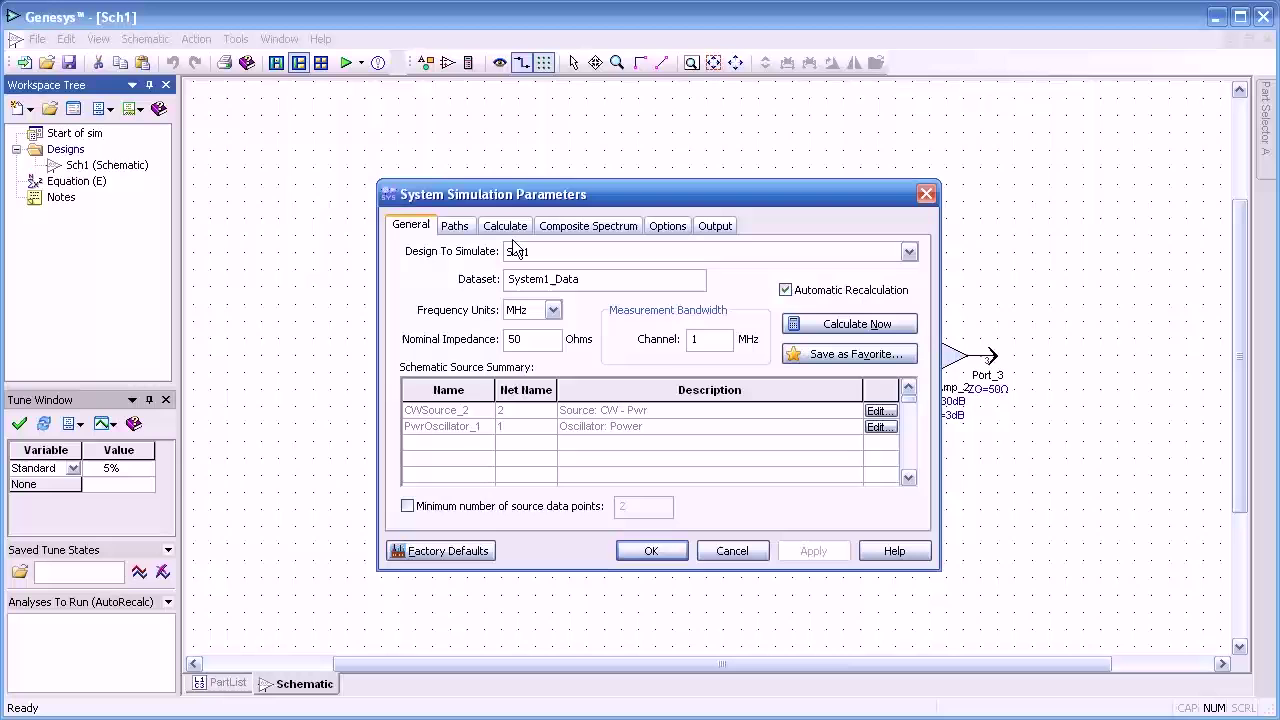
# - Define Path1 from CWSource_2 to Port_3 with a 1000 MHz channel frequency
pyautogui.click(460, 230)
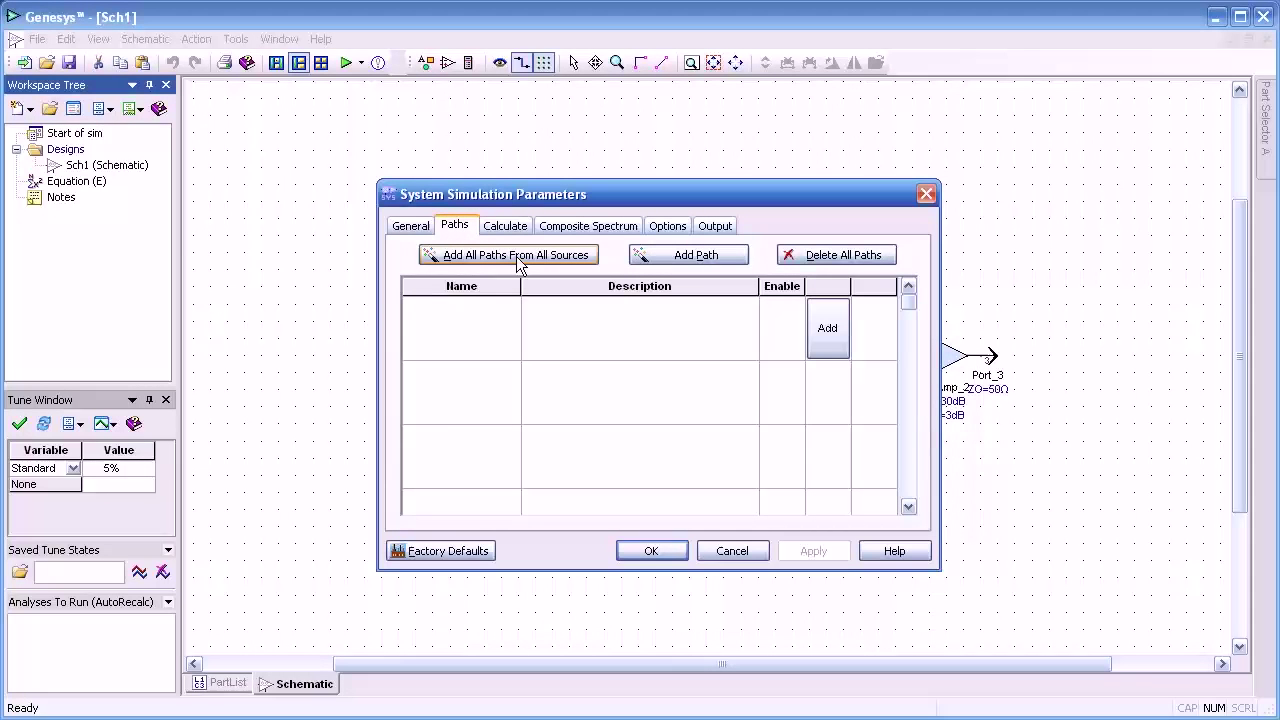
pyautogui.click(689, 256)
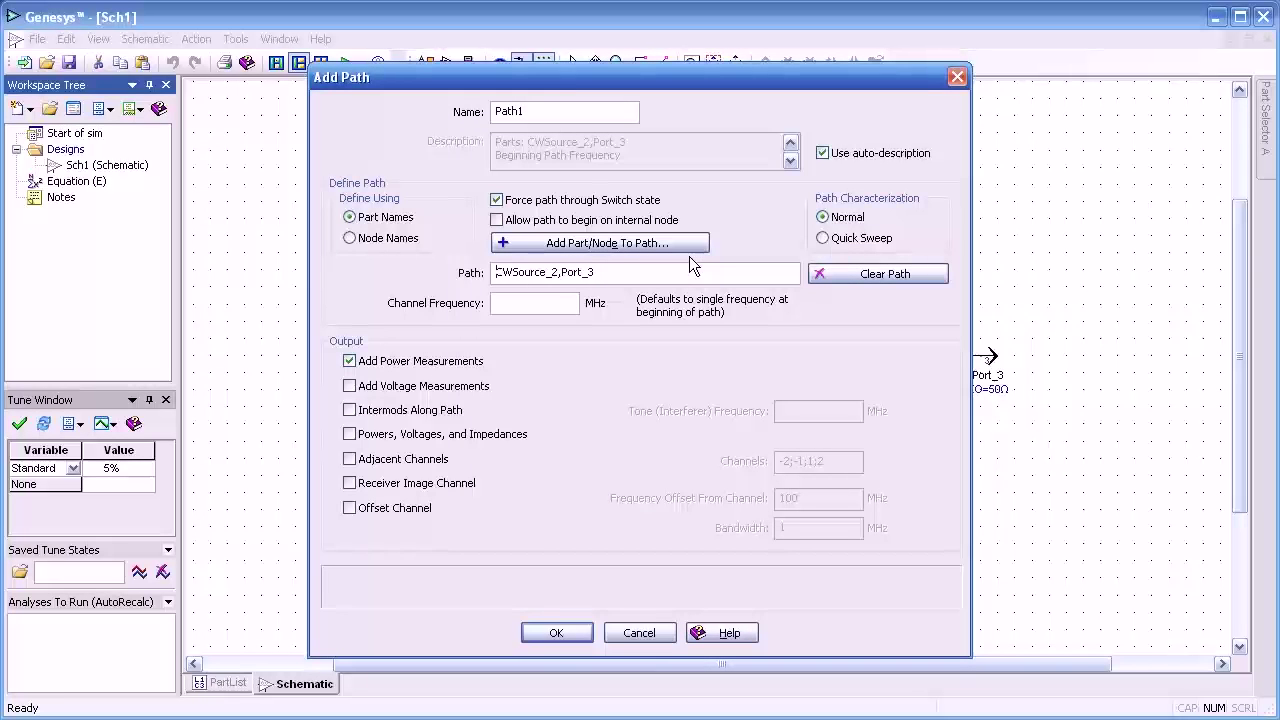
pyautogui.click(619, 274)
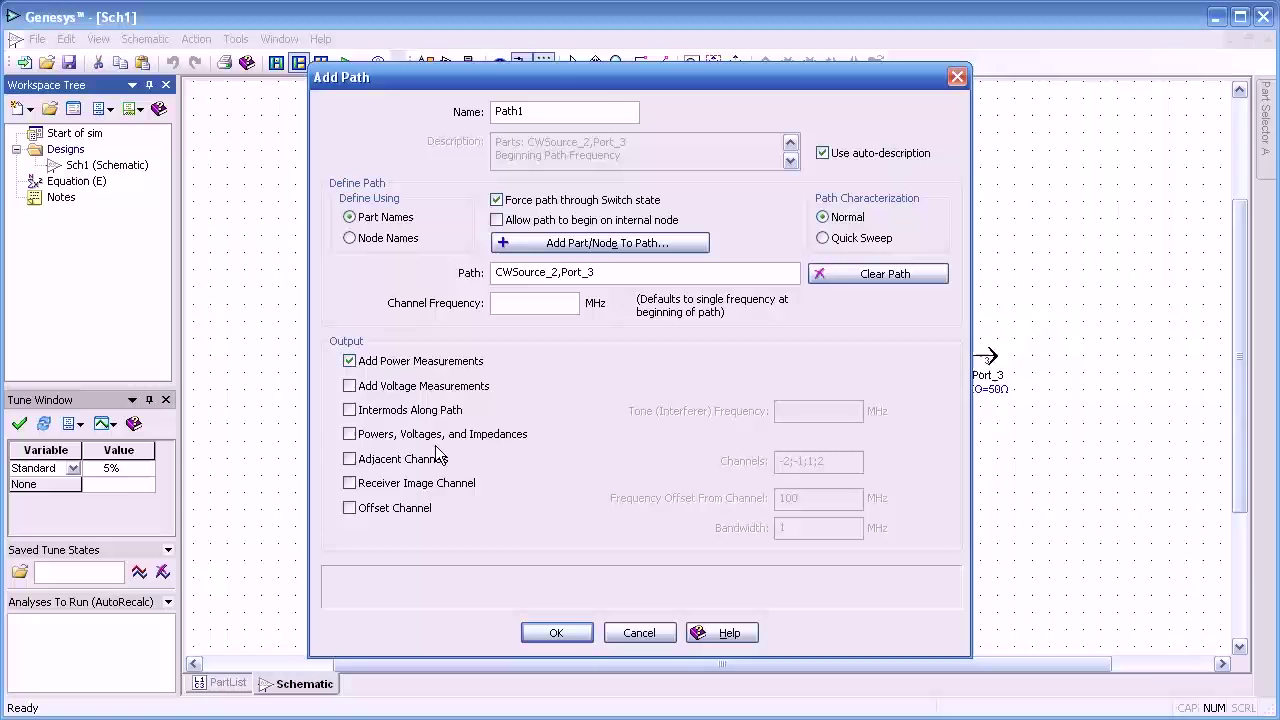
pyautogui.click(527, 302)
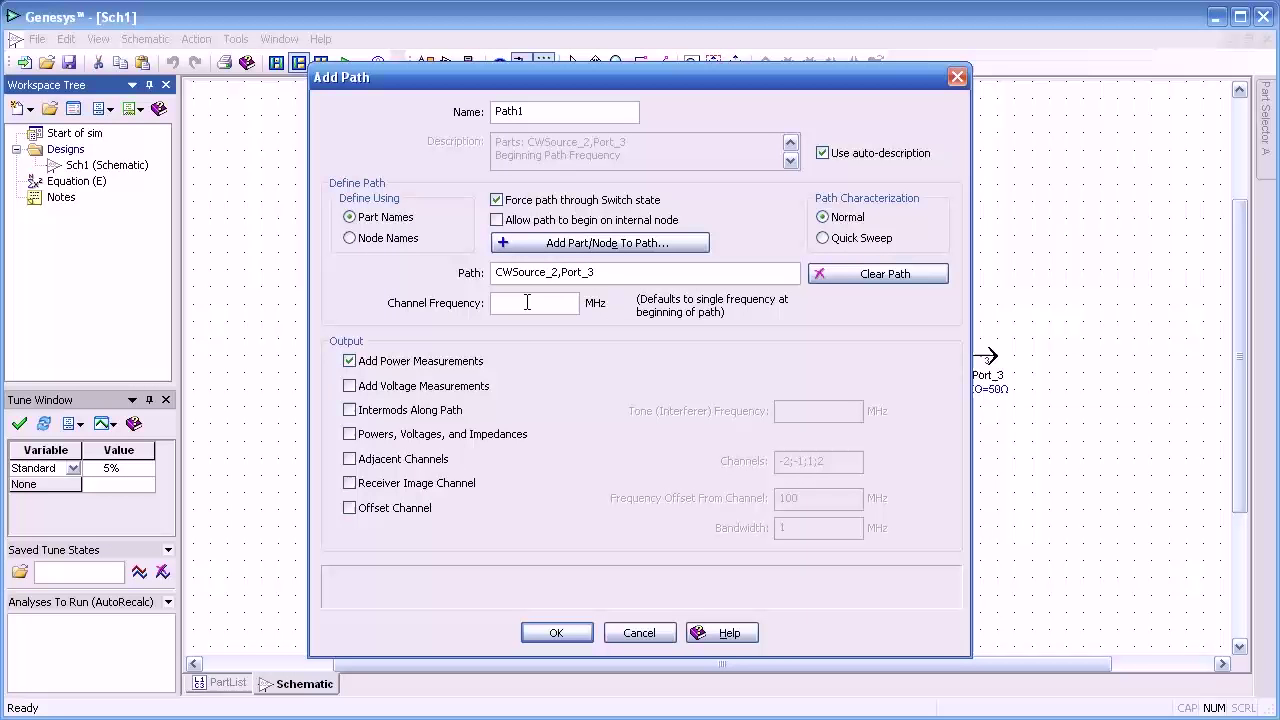
pyautogui.write('1000')
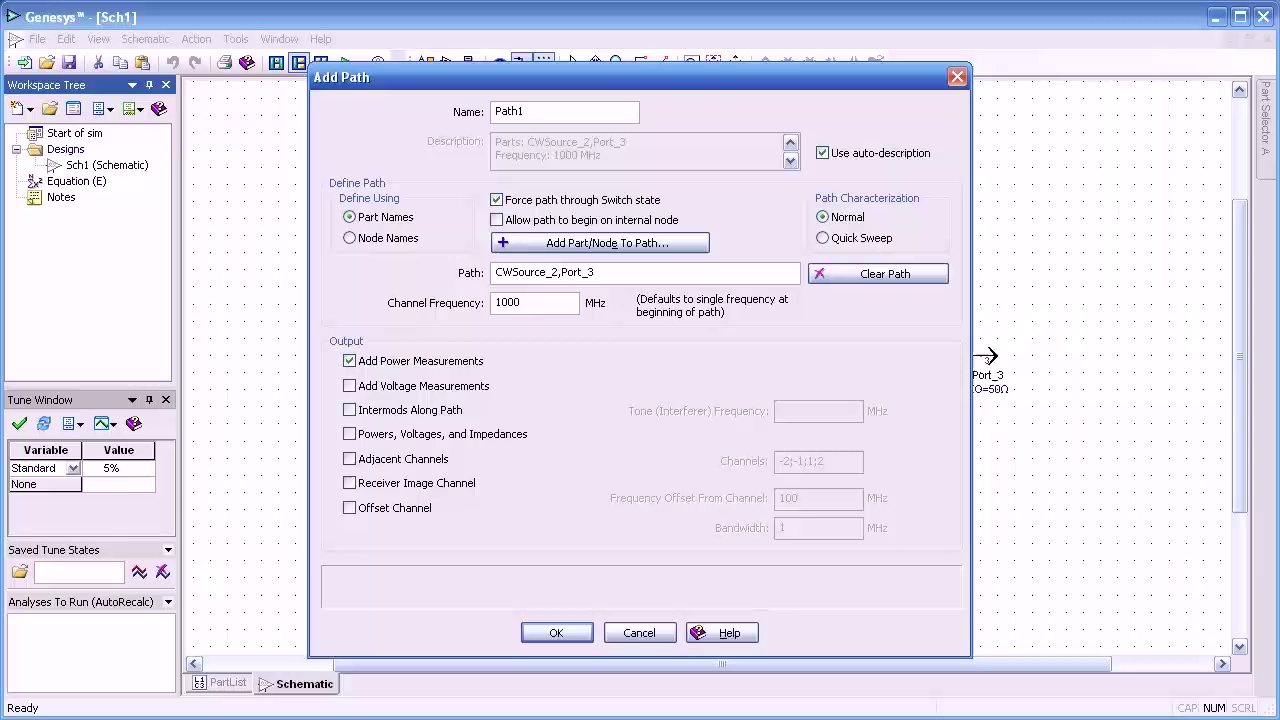
pyautogui.click(557, 633)
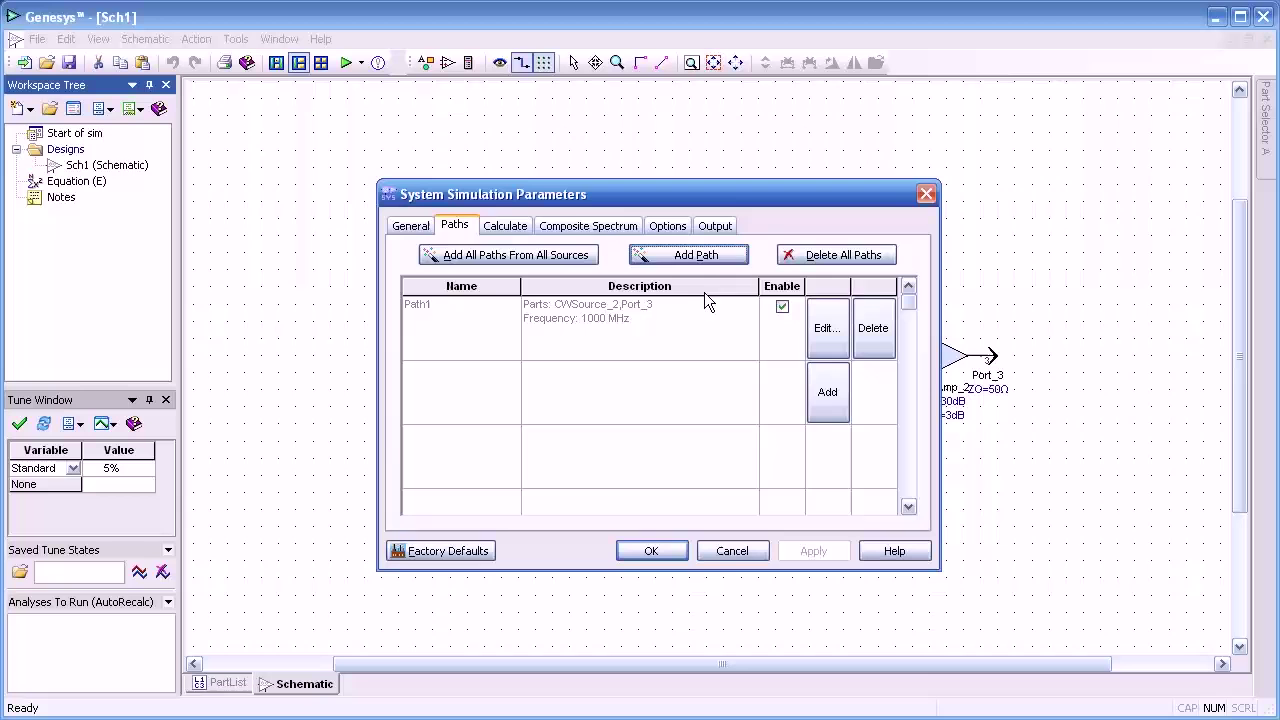
# - On the Calculate page, leave noise calculation on and phase noise calculation off
pyautogui.click(504, 226)
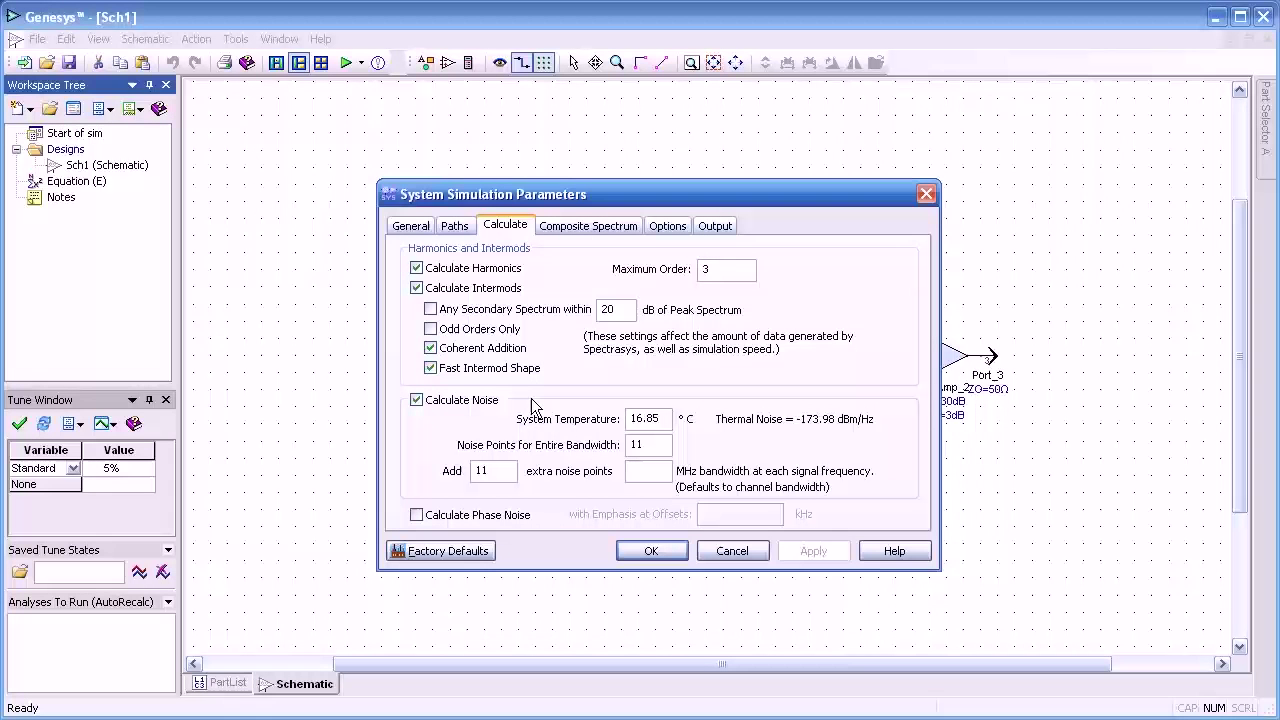
pyautogui.click(414, 401)
pyautogui.click(416, 402)
pyautogui.moveTo(665, 418); pyautogui.dragTo(618, 418)
pyautogui.click(416, 515)
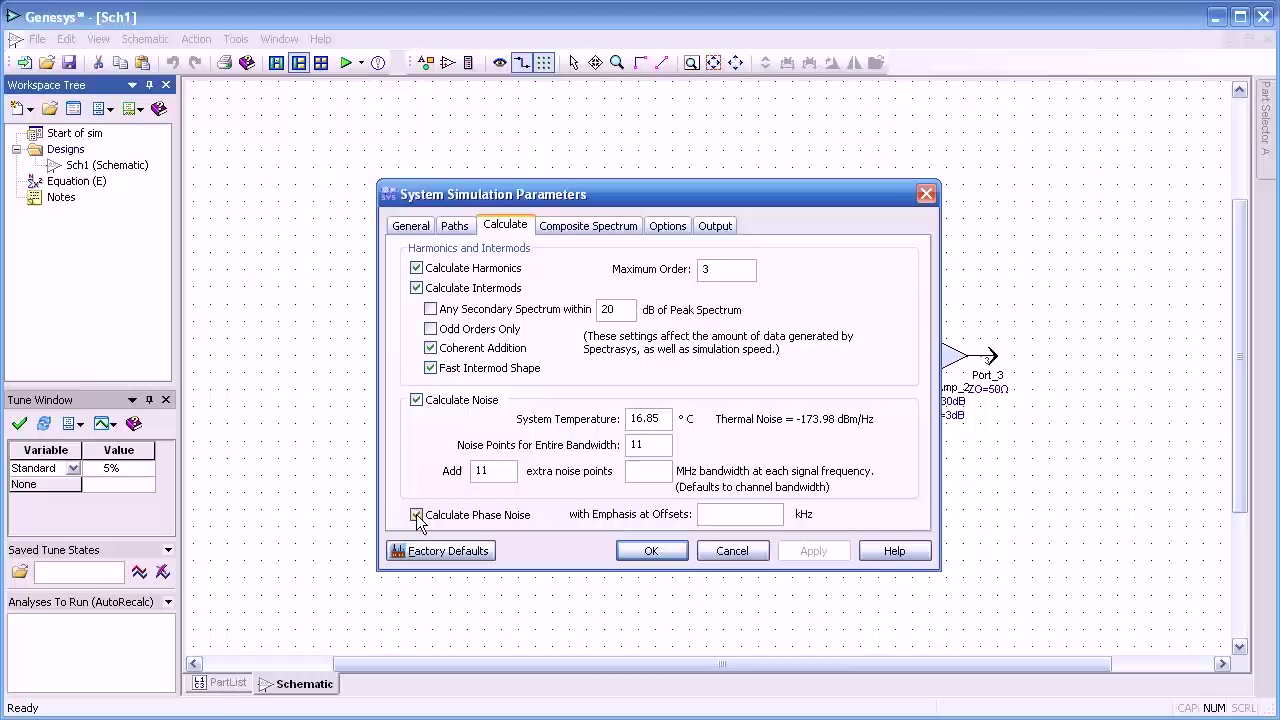
pyautogui.click(416, 515)
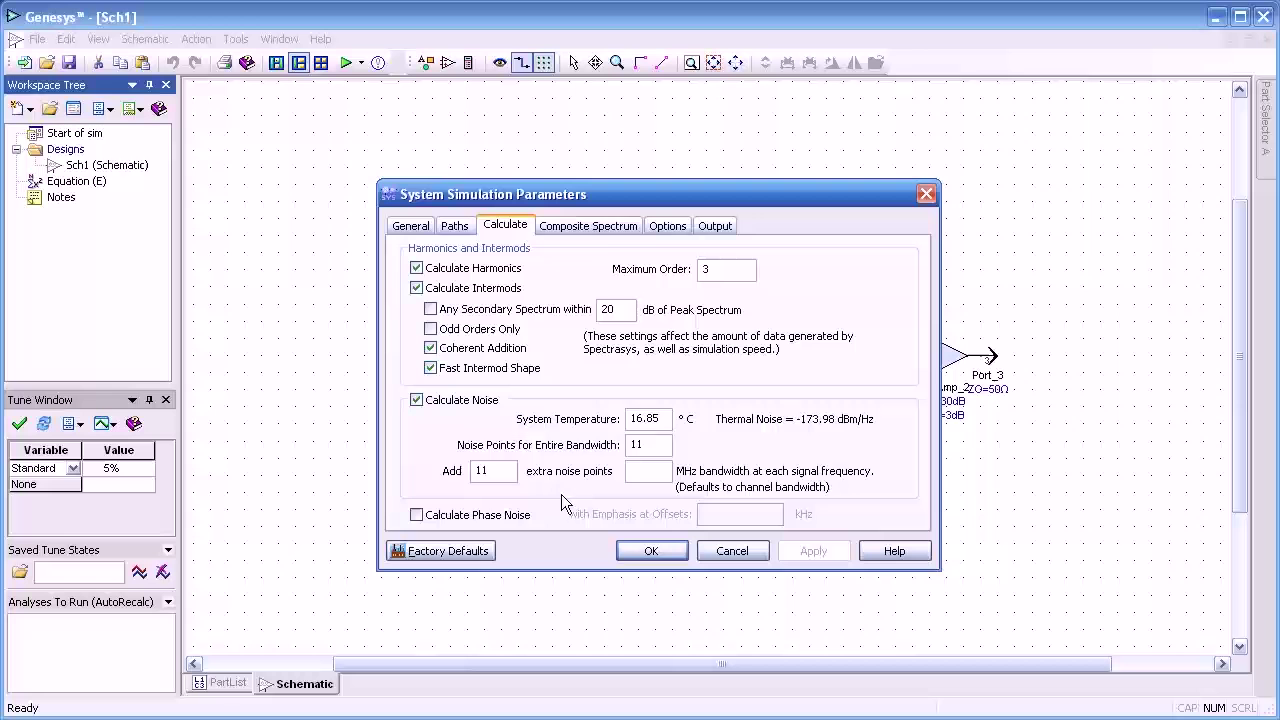
# - Leave Composite Spectrum analyzer mode off, then view the ignore-spectrum and mixer LO options
pyautogui.click(587, 226)
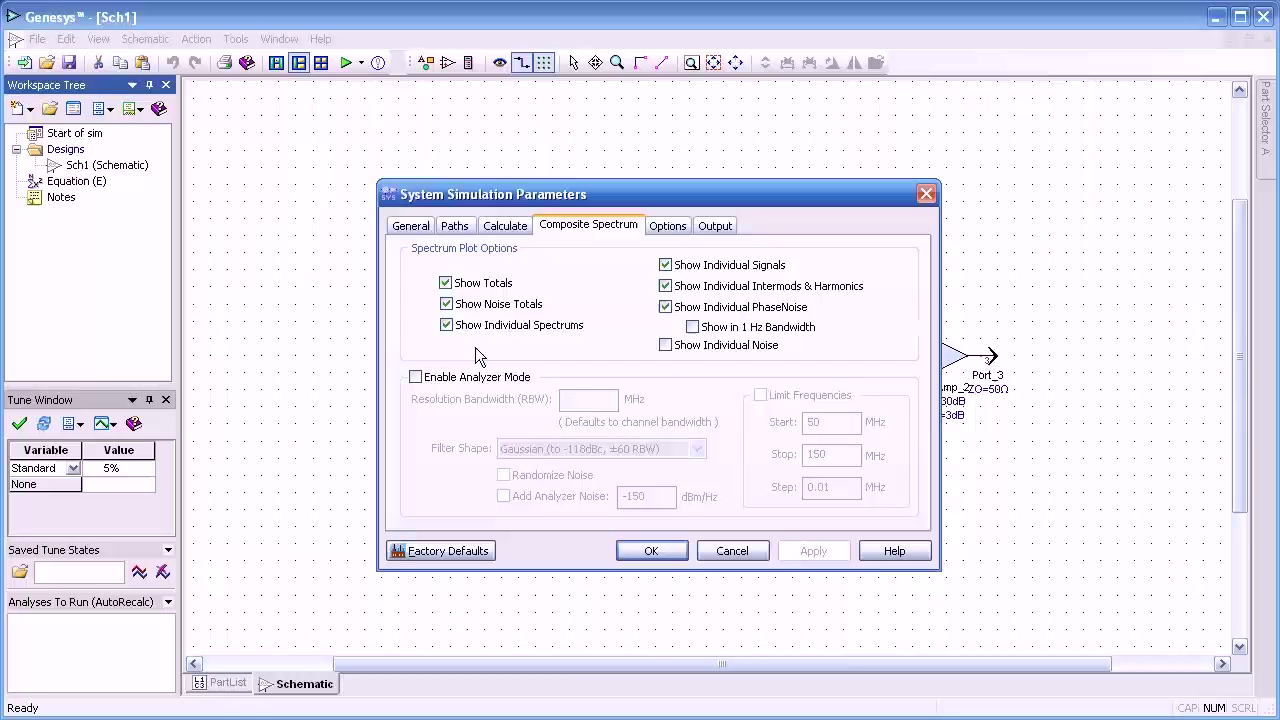
pyautogui.click(415, 378)
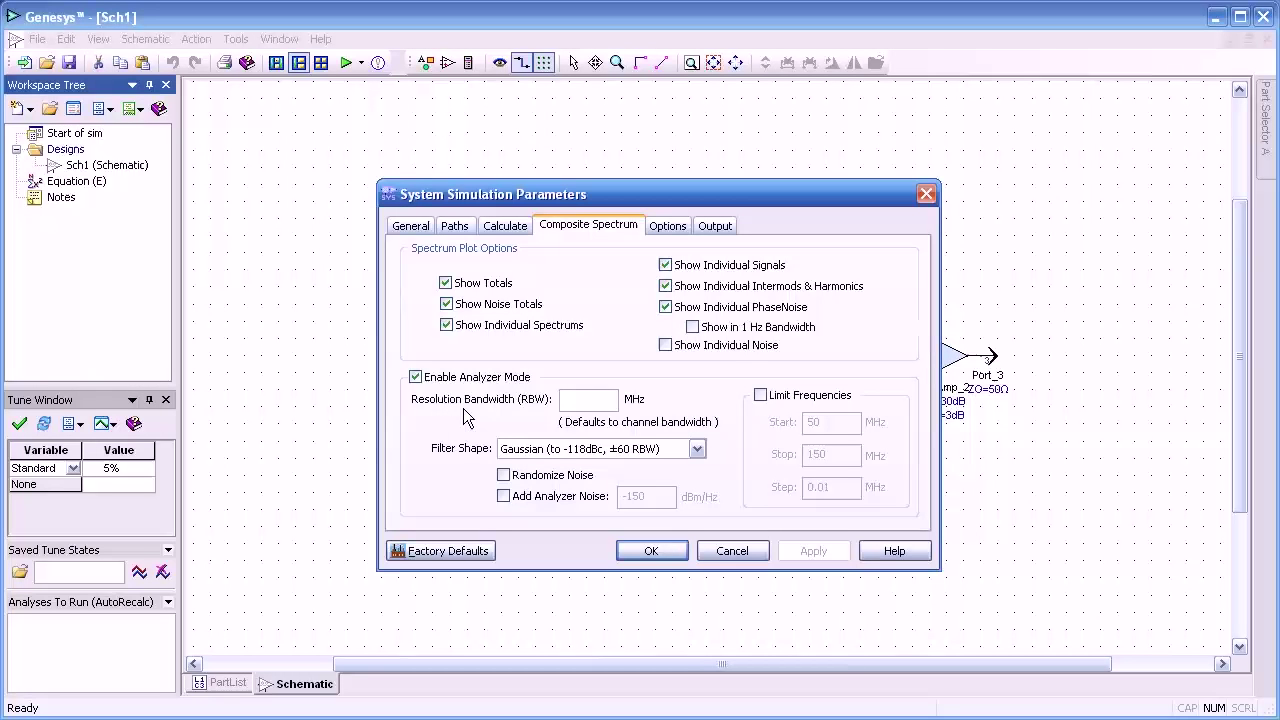
pyautogui.click(415, 377)
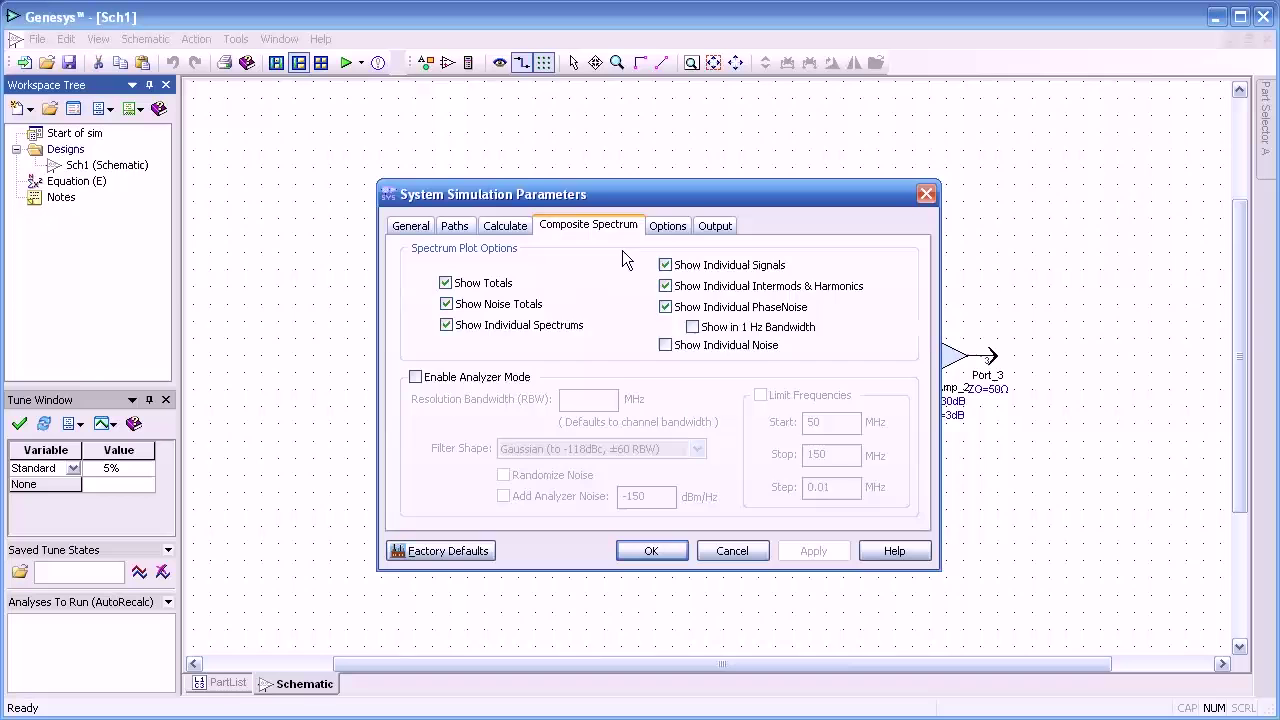
pyautogui.click(666, 228)
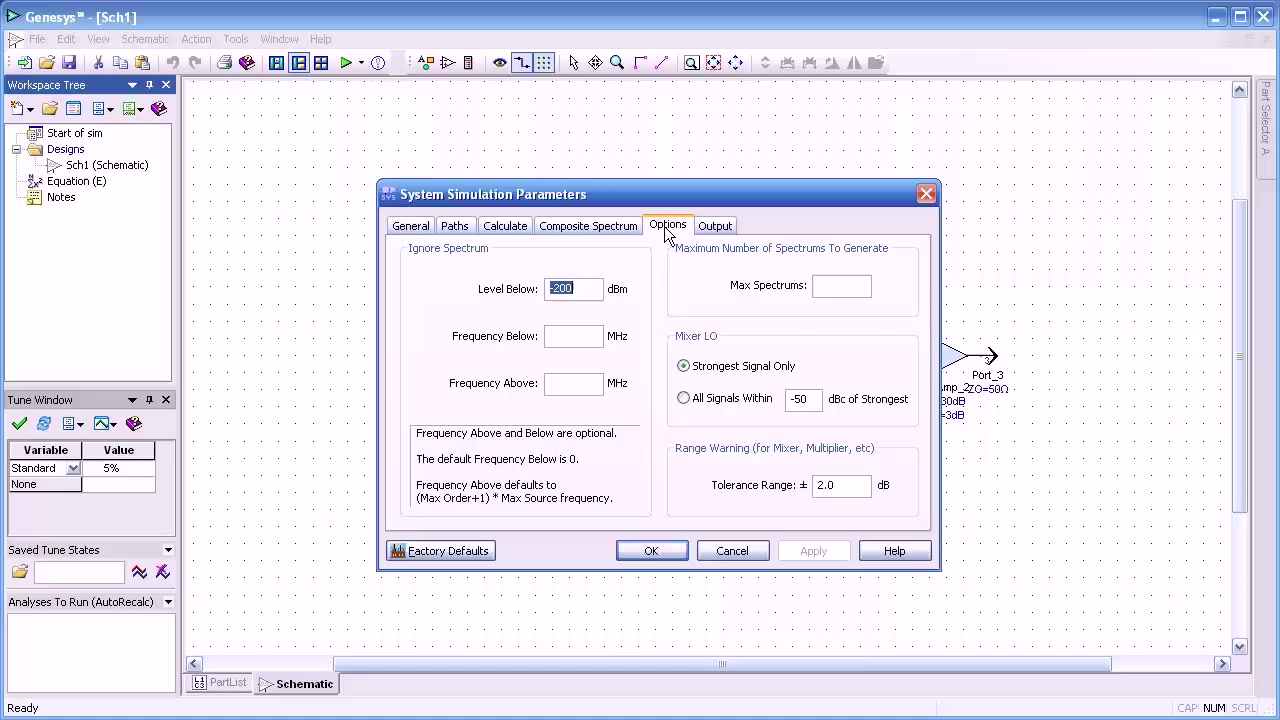
# - Review the Level Below, Frequency Below, Output and General settings, then accept to create System1
pyautogui.click(587, 288)
pyautogui.click(575, 336)
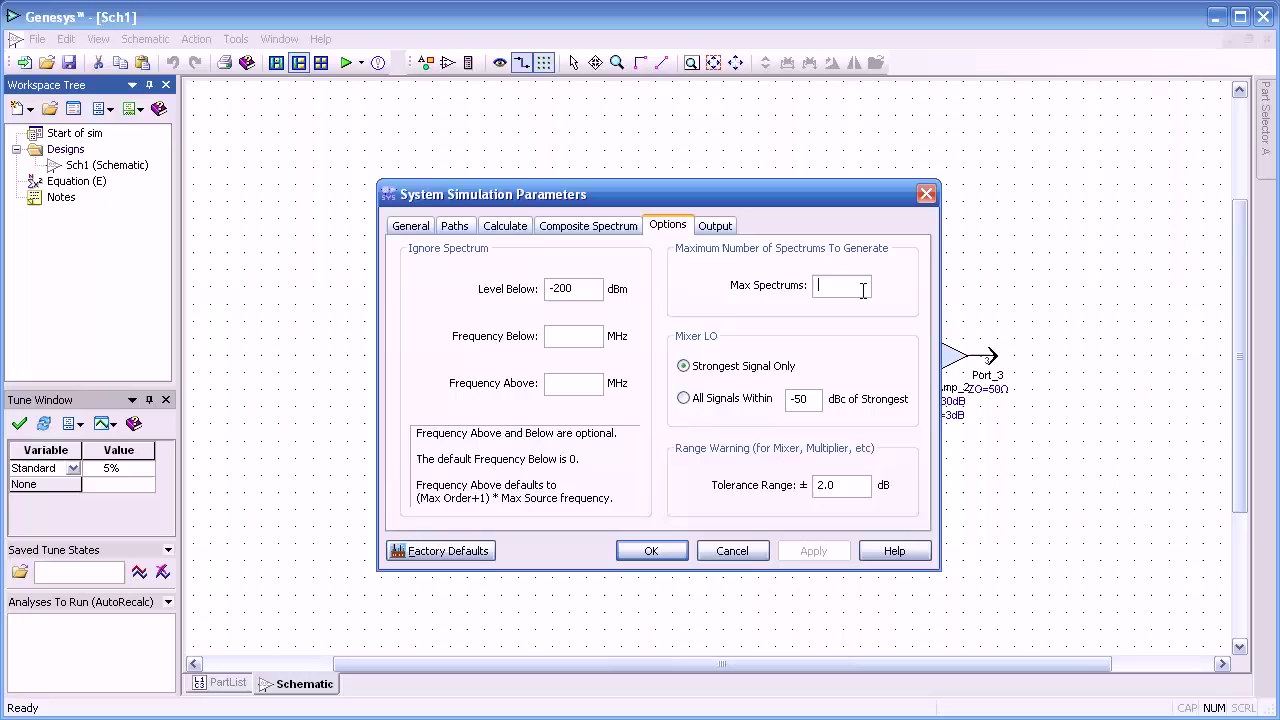
pyautogui.click(715, 226)
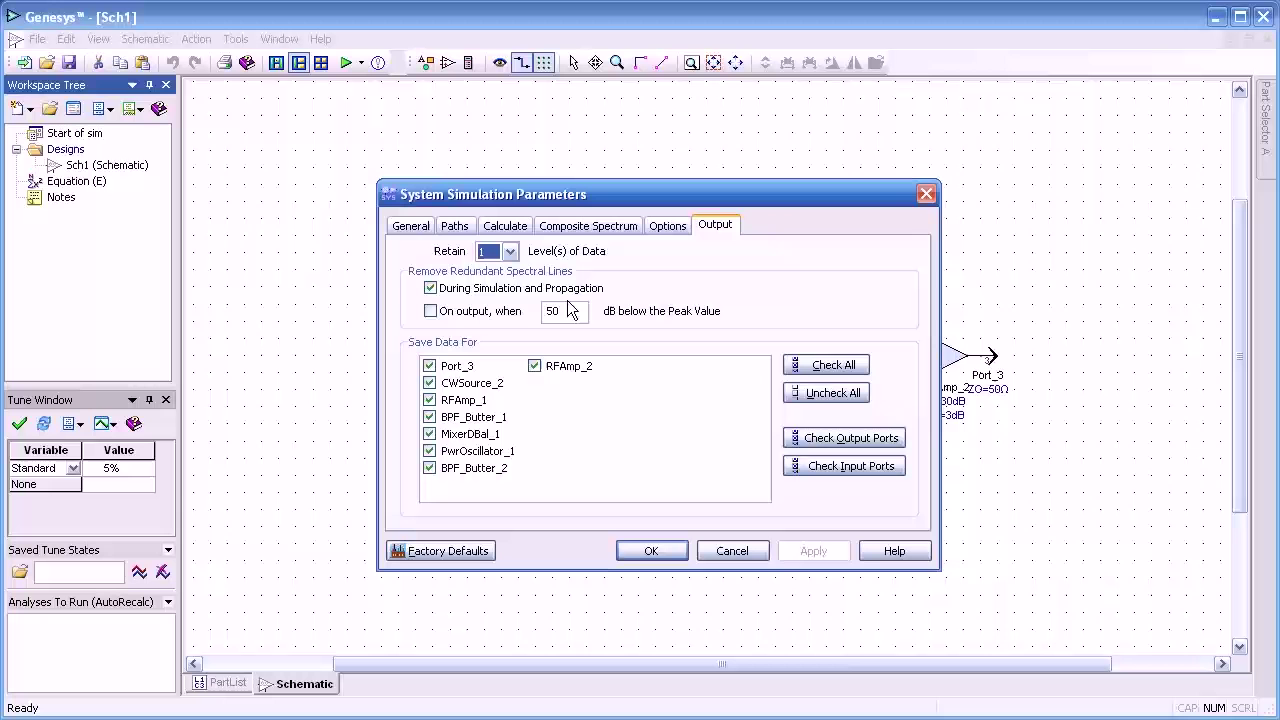
pyautogui.click(411, 225)
pyautogui.click(647, 552)
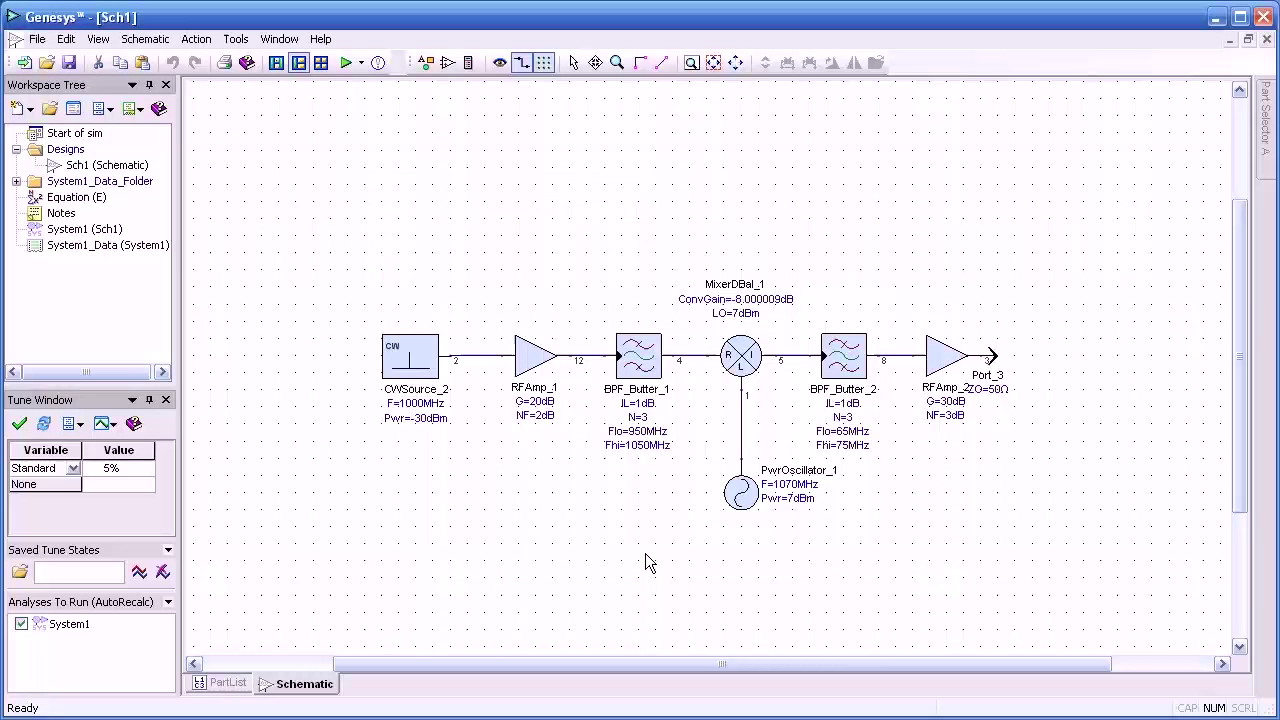
# - Create a new power plot at Node 3 from output port Port_3
pyautogui.rightClick(993, 360)
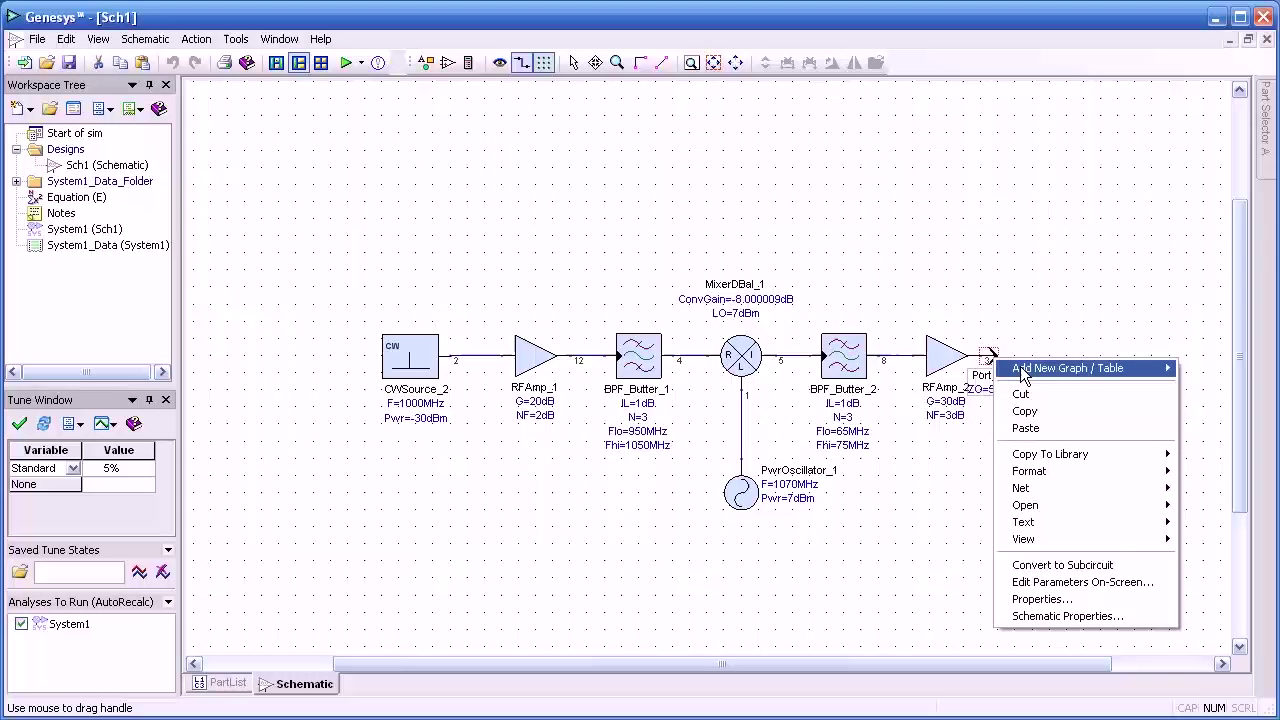
pyautogui.moveTo(1022, 370)
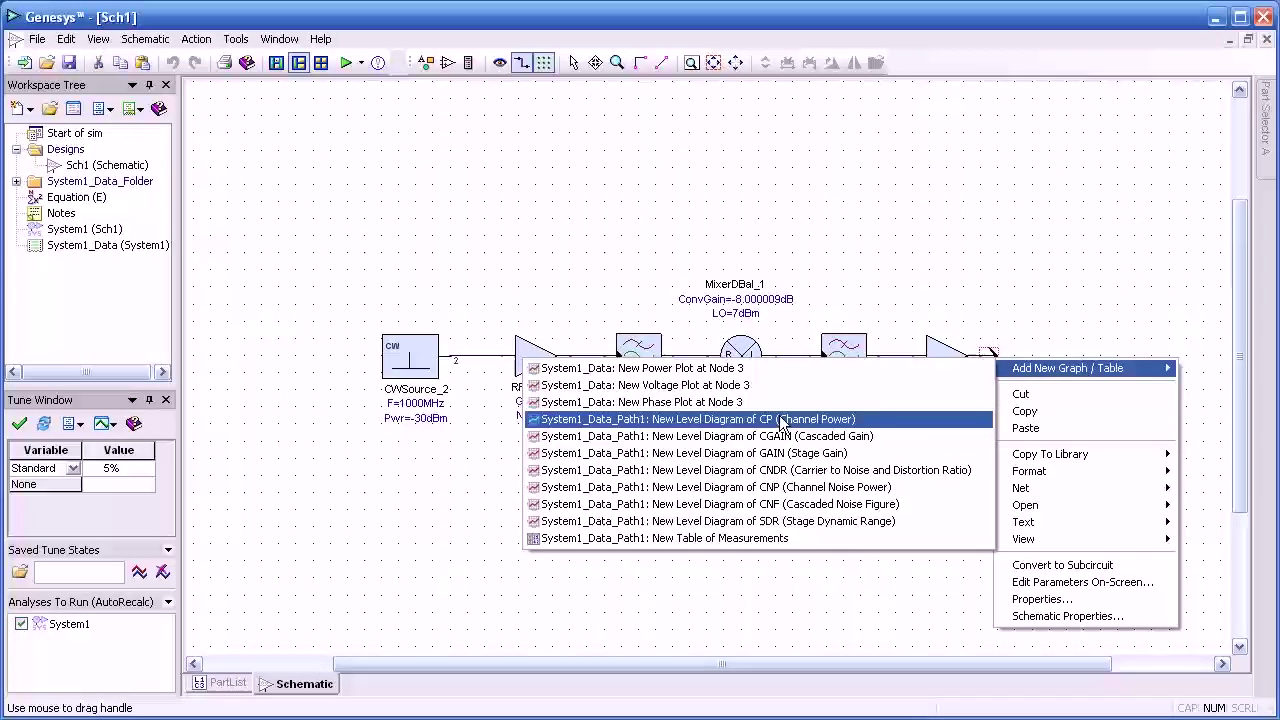
pyautogui.click(750, 369)
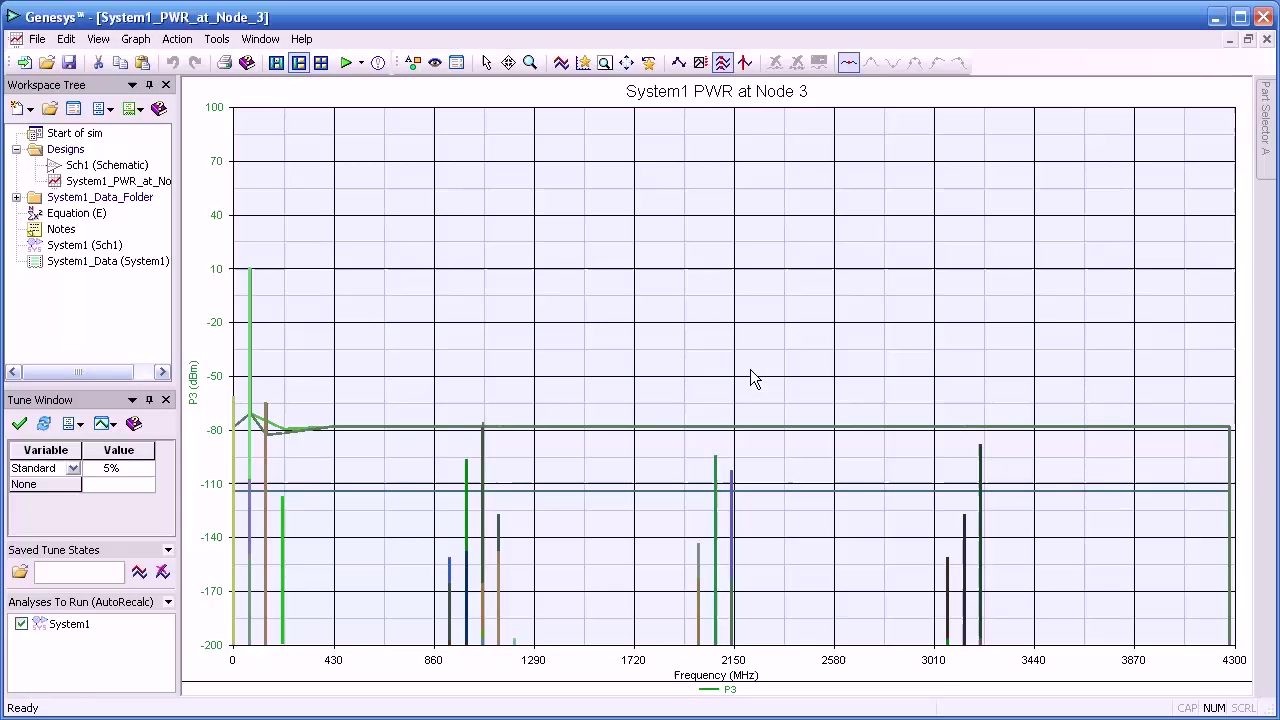
# - Tile the power plot and Sch1 schematic vertically, with the schematic active
pyautogui.click(260, 38)
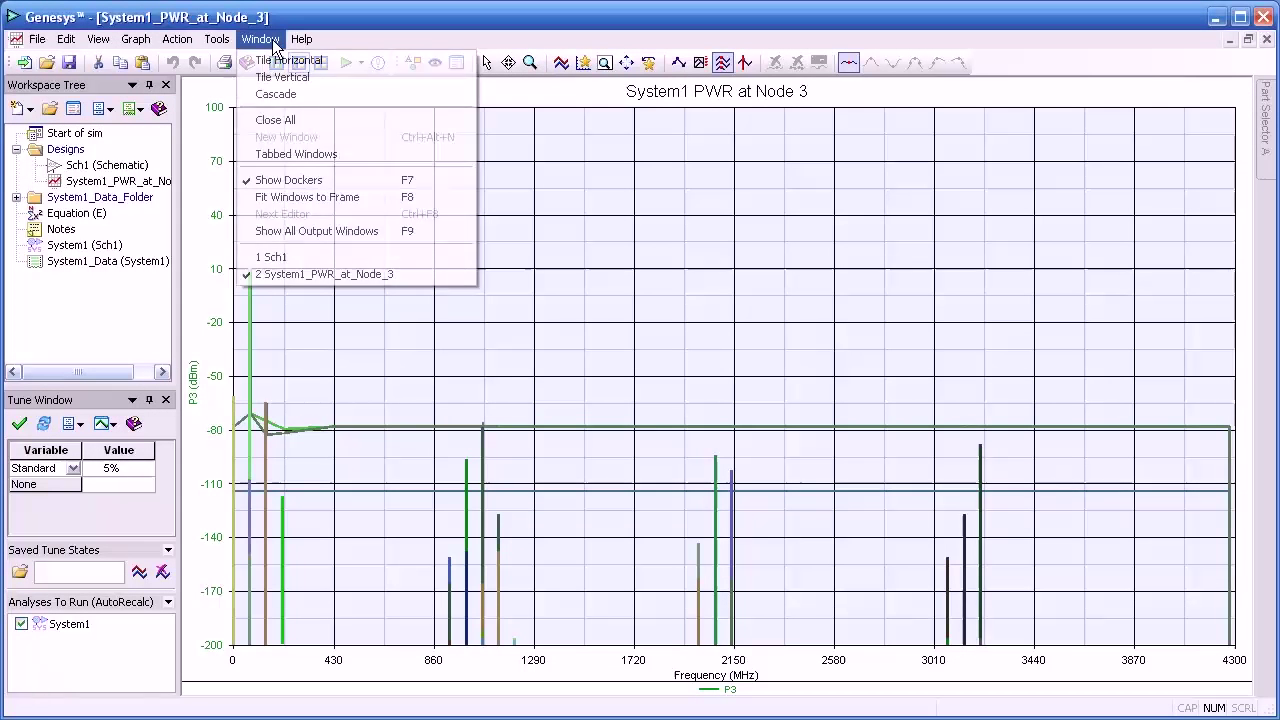
pyautogui.click(290, 77)
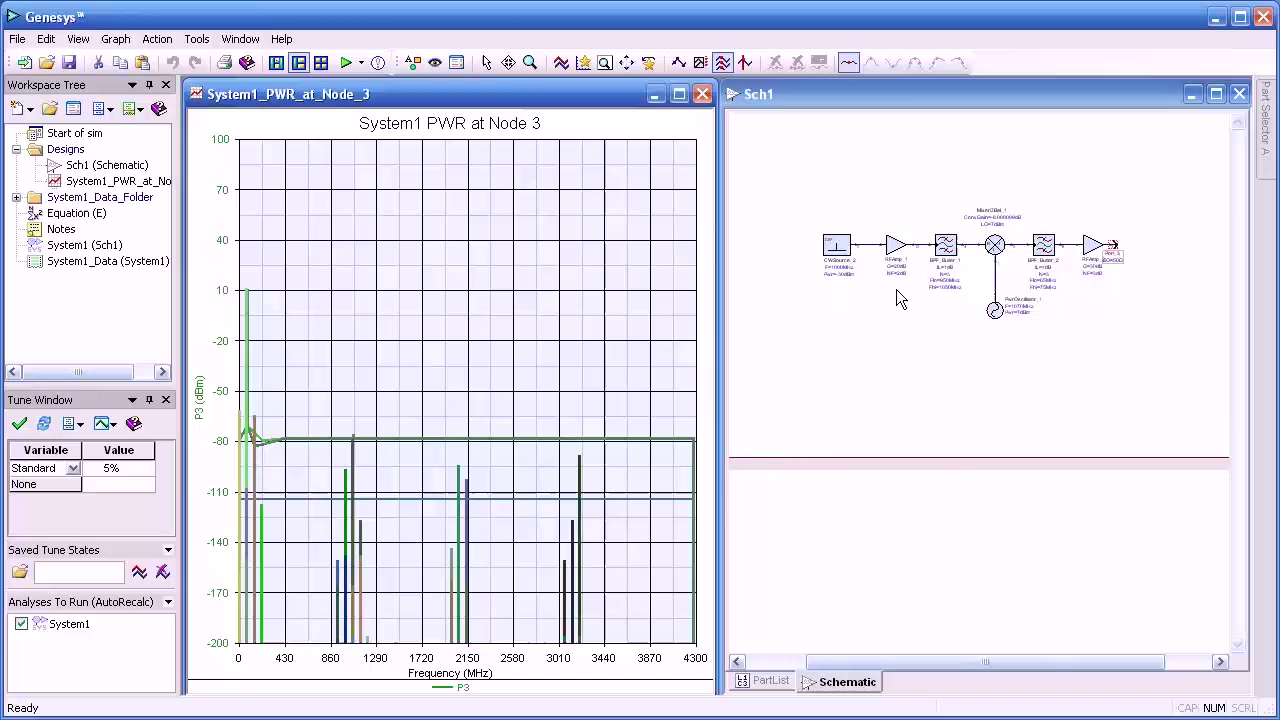
pyautogui.click(893, 345)
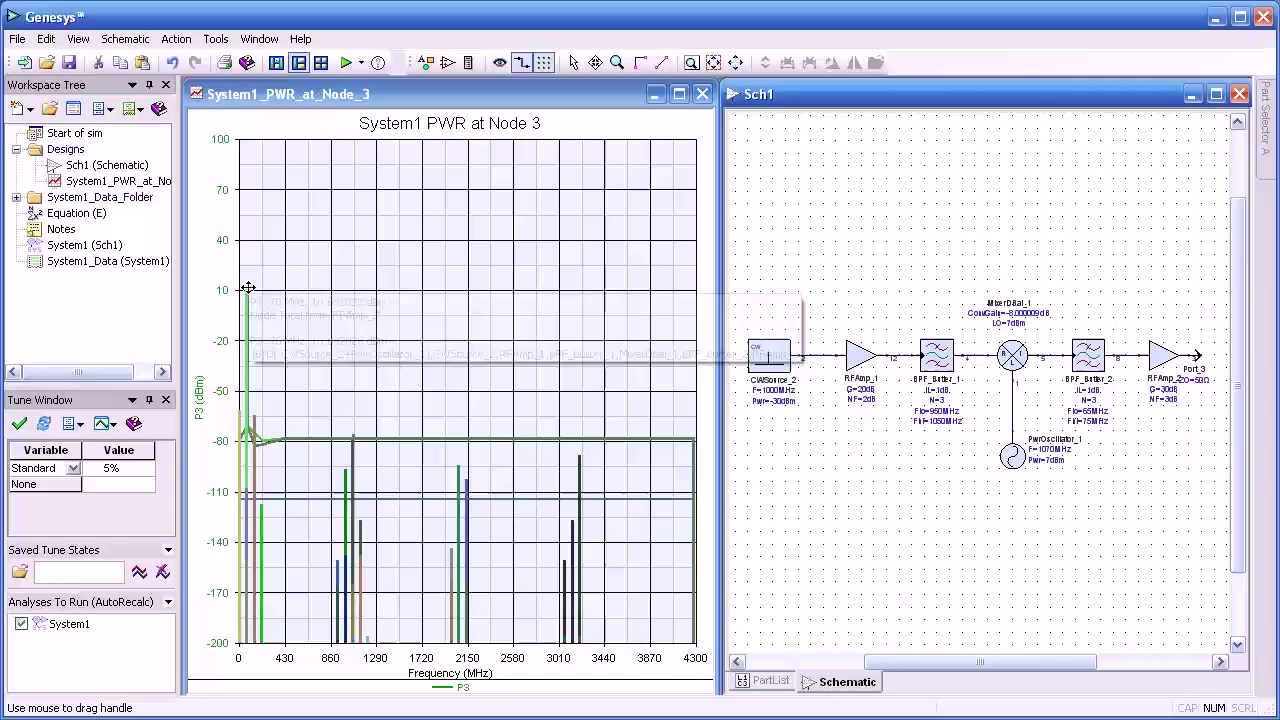
# - Read the spectrum lines, then mark the 70 MHz peak with one RFAmp_2 marker at 10.692026 dBm
pyautogui.moveTo(247, 290)
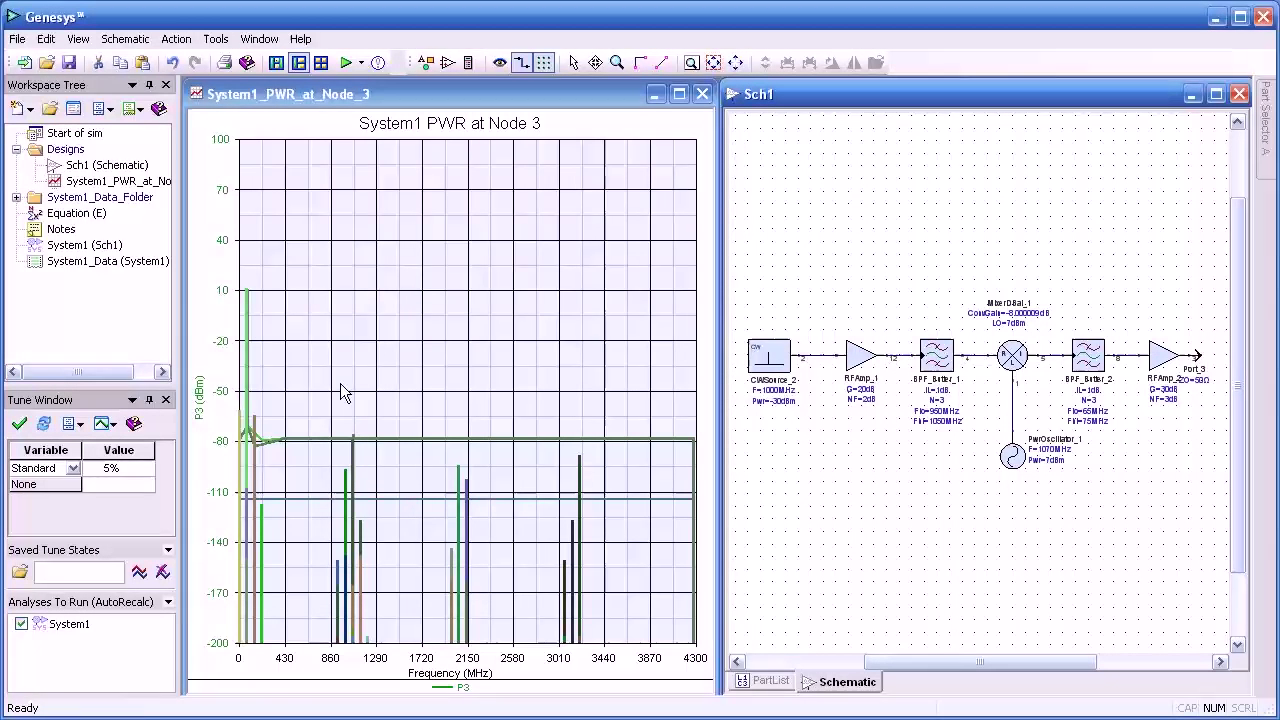
pyautogui.moveTo(355, 438)
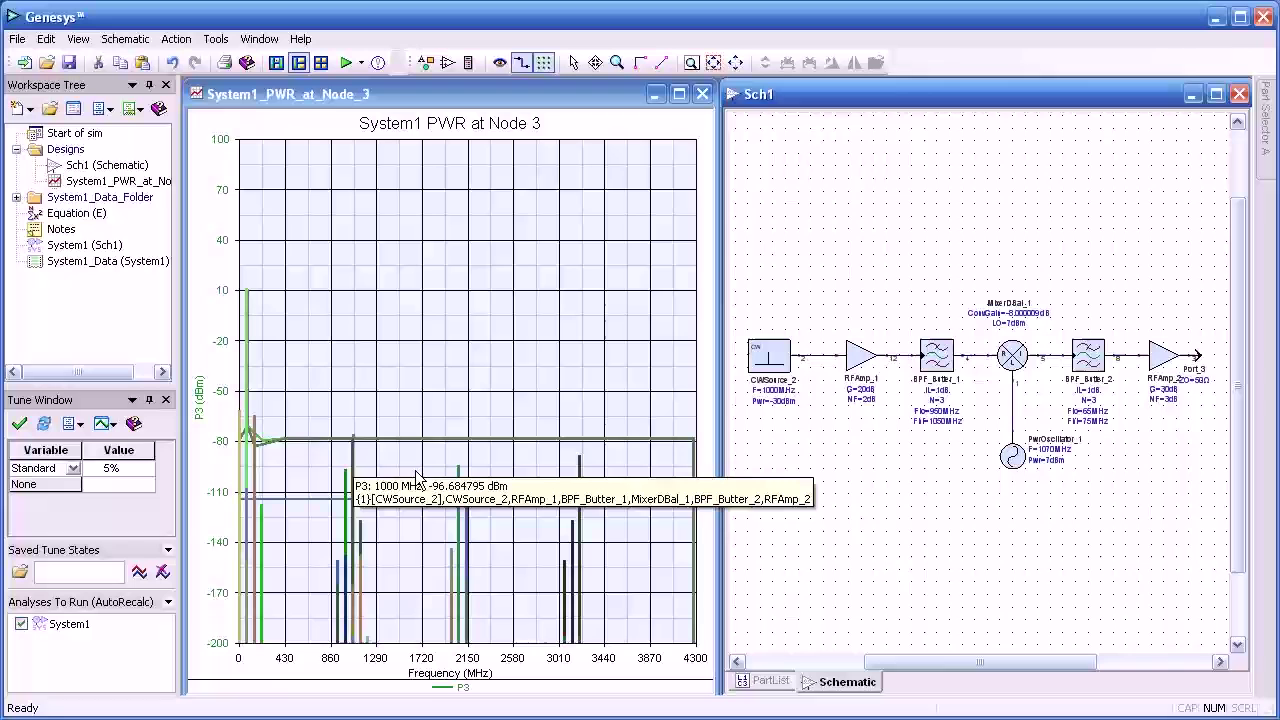
pyautogui.moveTo(453, 462)
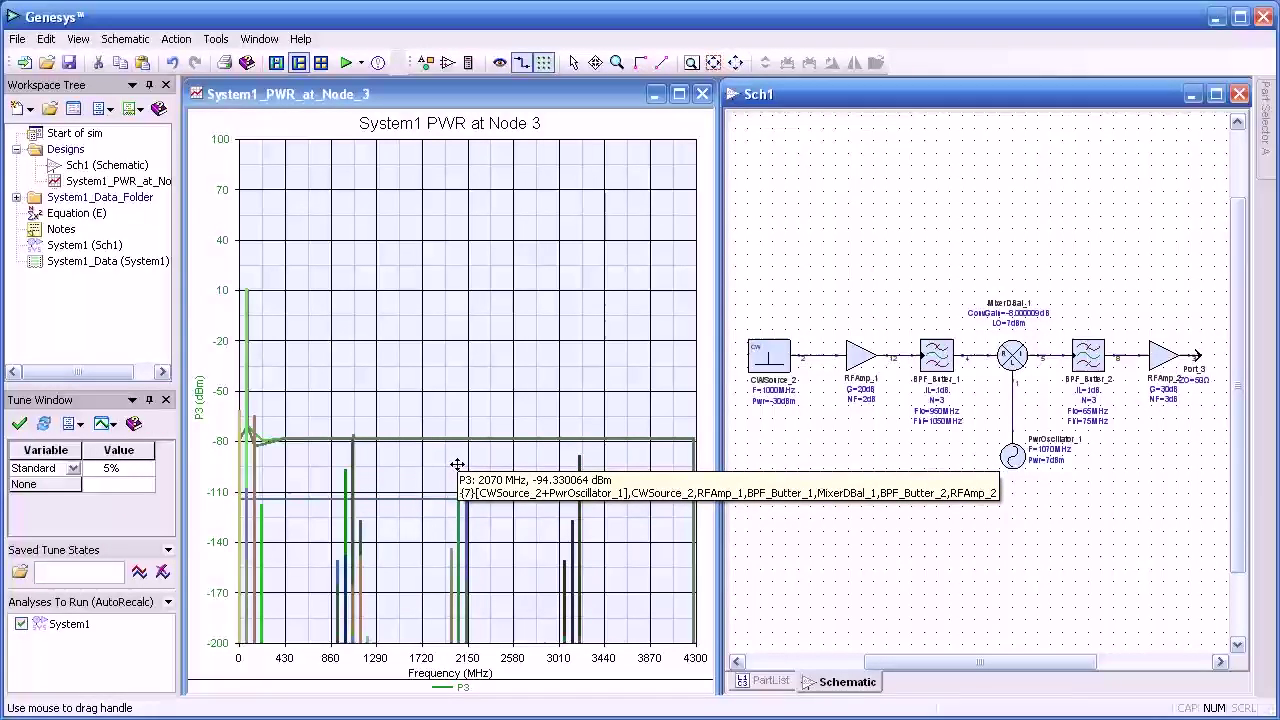
pyautogui.moveTo(562, 478)
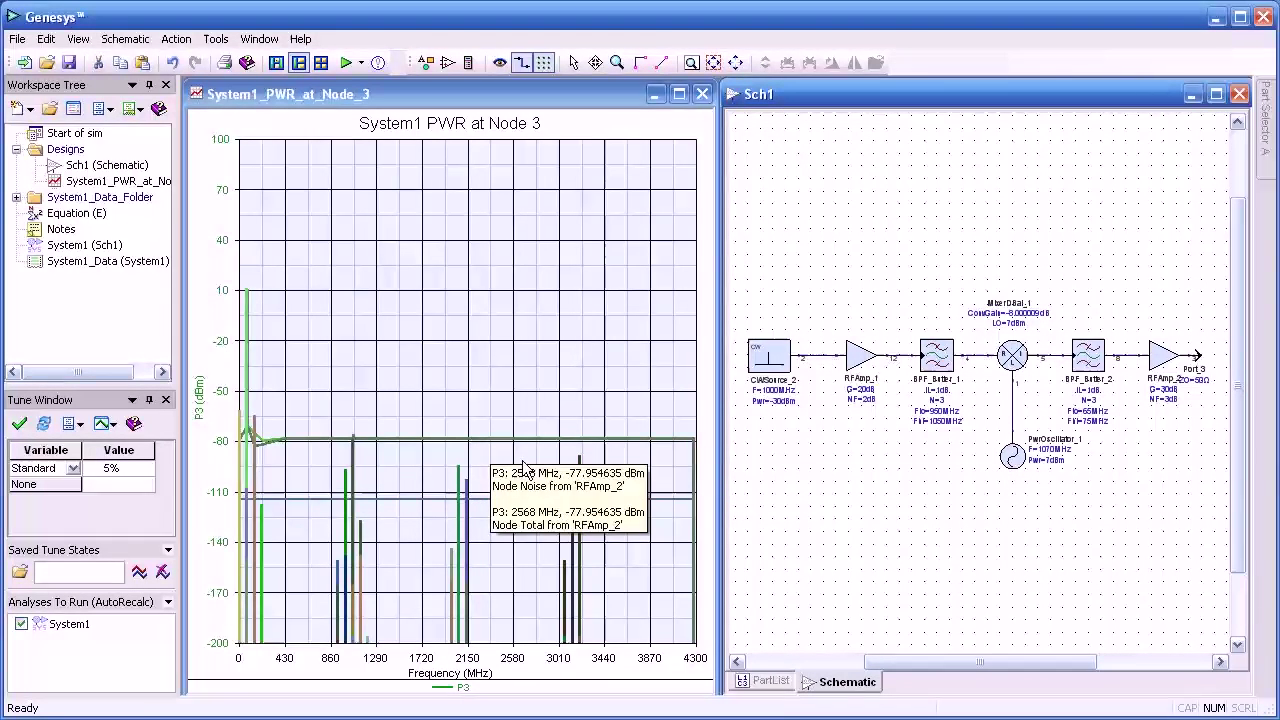
pyautogui.moveTo(571, 513)
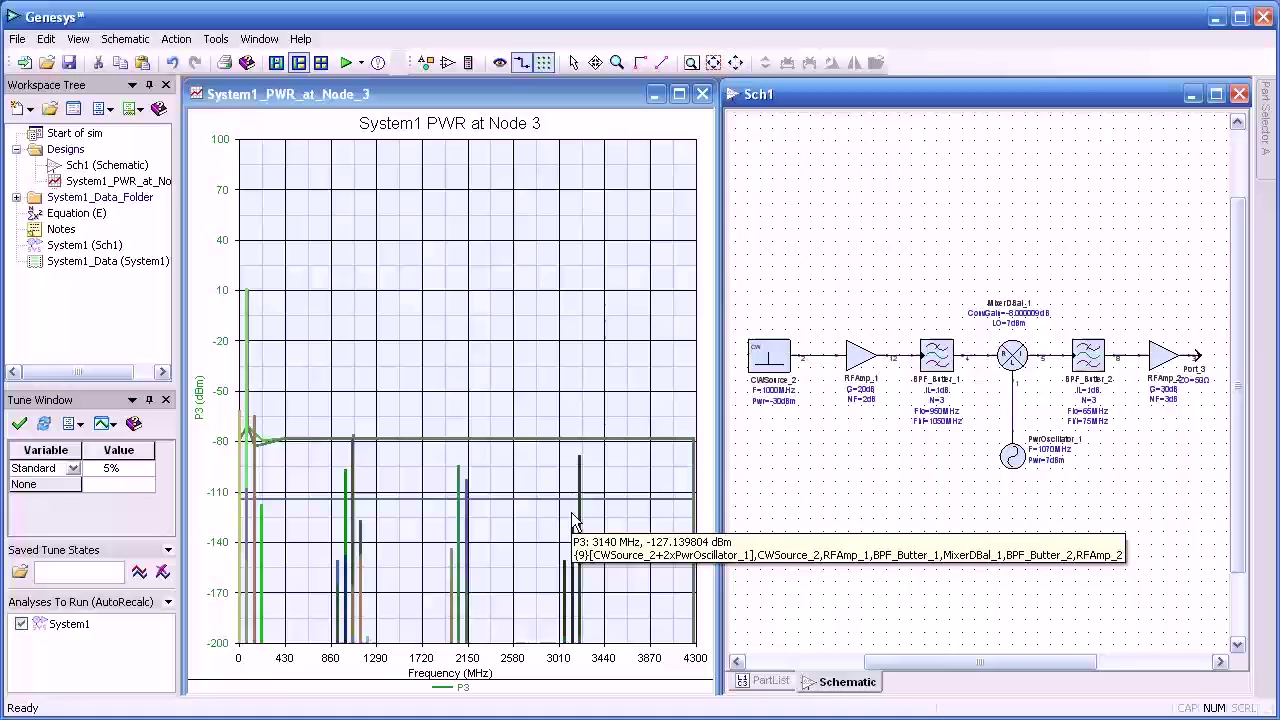
pyautogui.moveTo(580, 455)
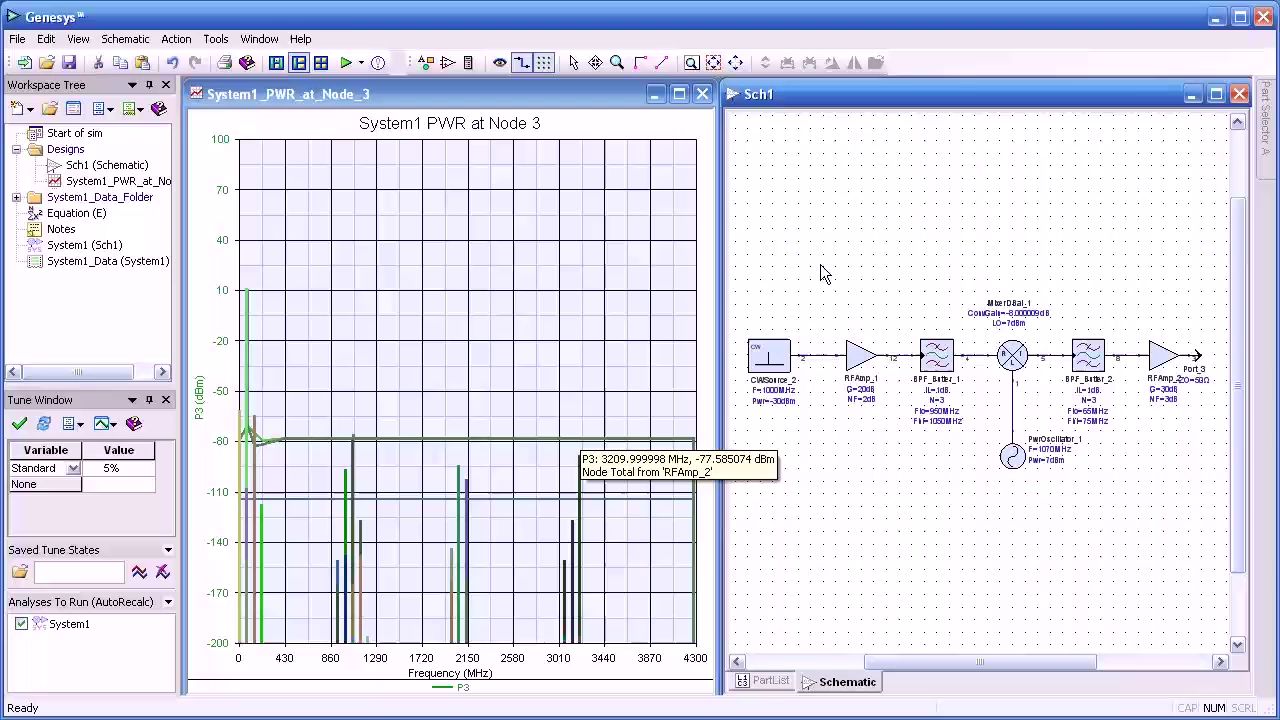
pyautogui.click(246, 289)
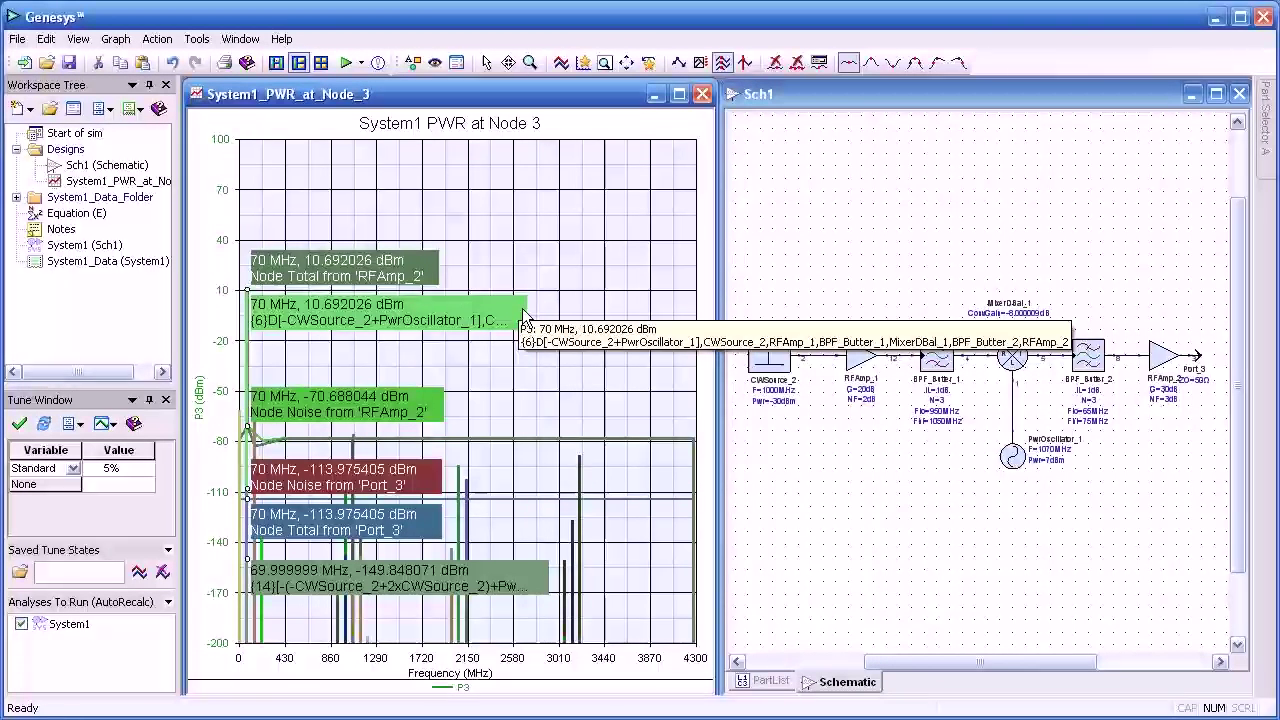
pyautogui.click(741, 66)
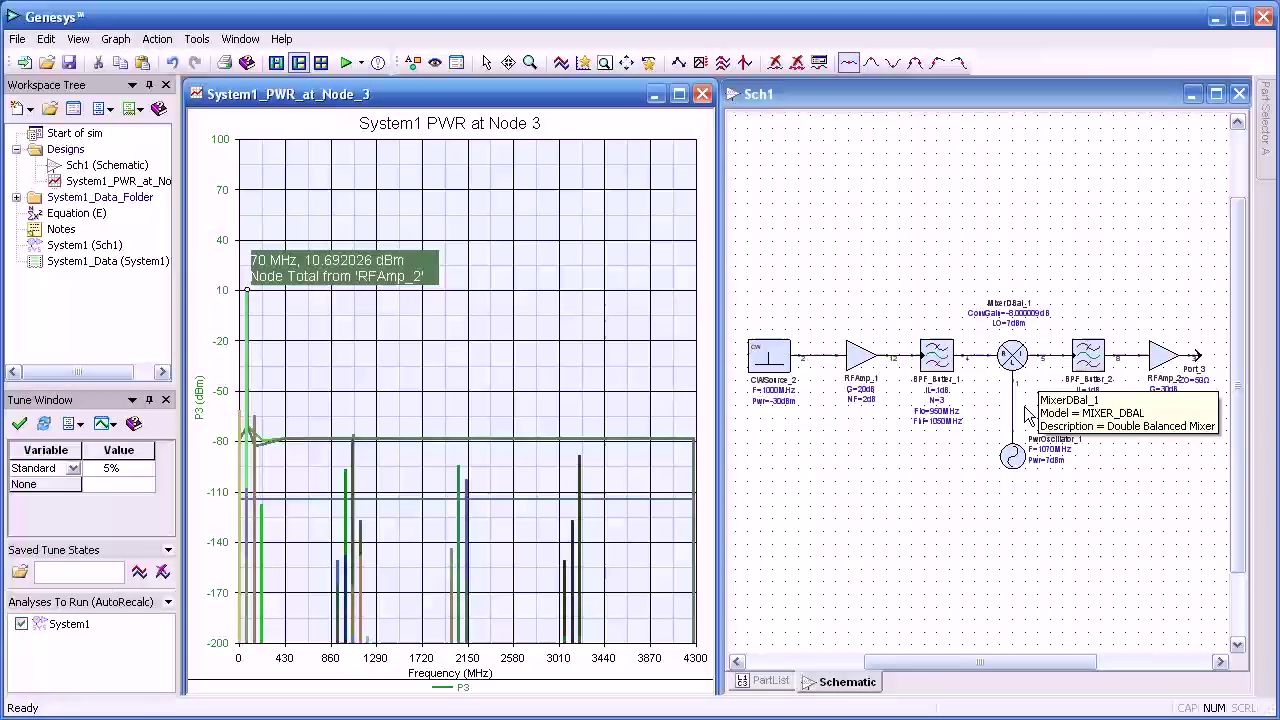
# - Create a Path1 channel power level diagram from Port_3 and shift its window down slightly
pyautogui.rightClick(1200, 359)
pyautogui.moveTo(1143, 364)
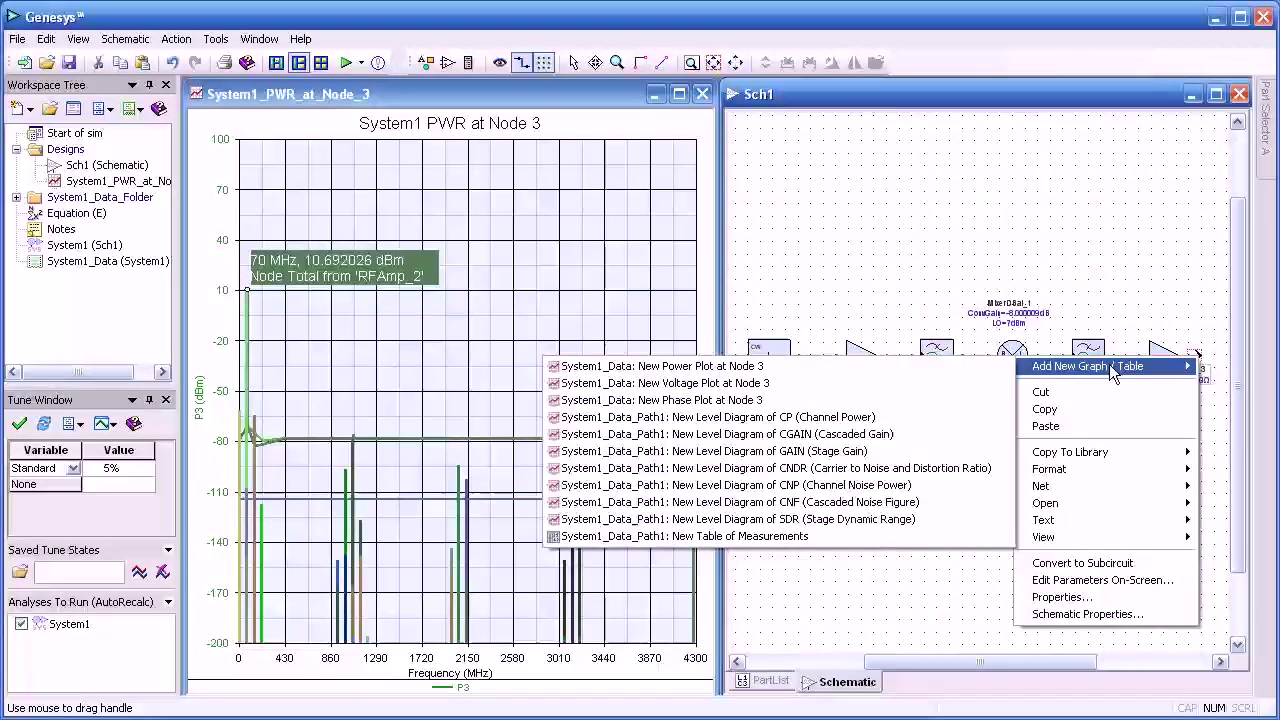
pyautogui.click(841, 420)
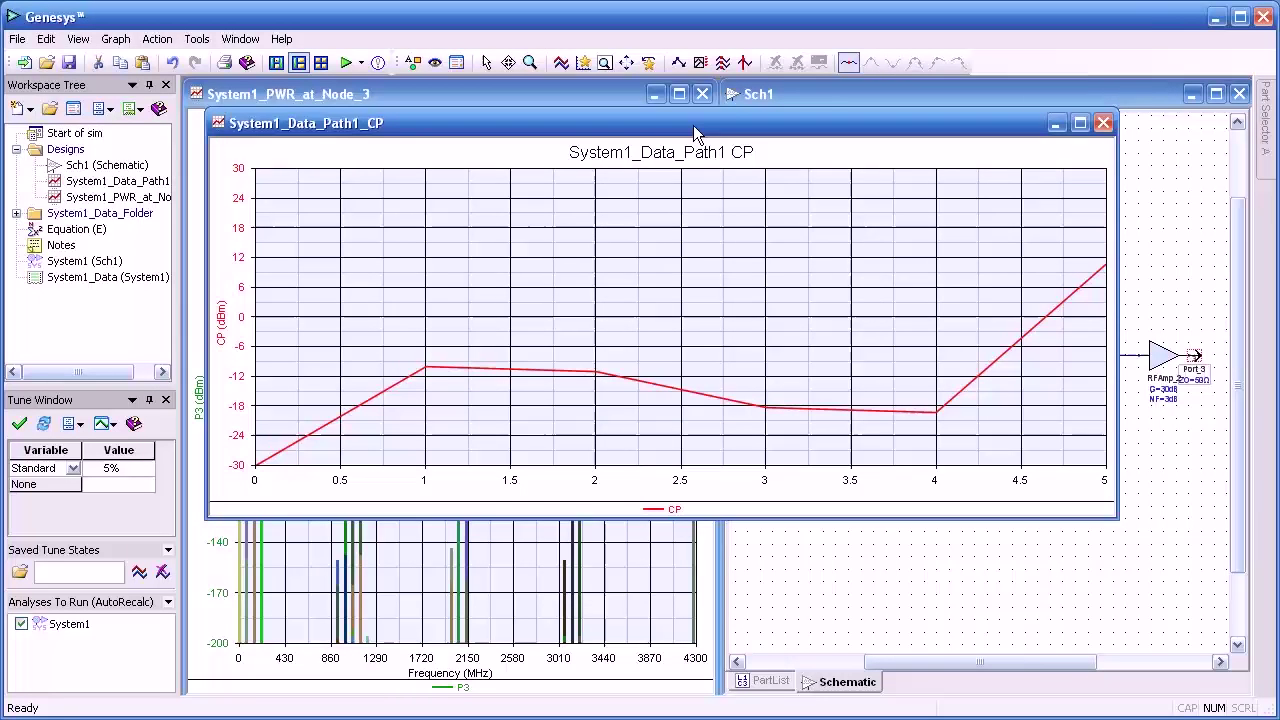
pyautogui.moveTo(693, 125); pyautogui.dragTo(712, 184)
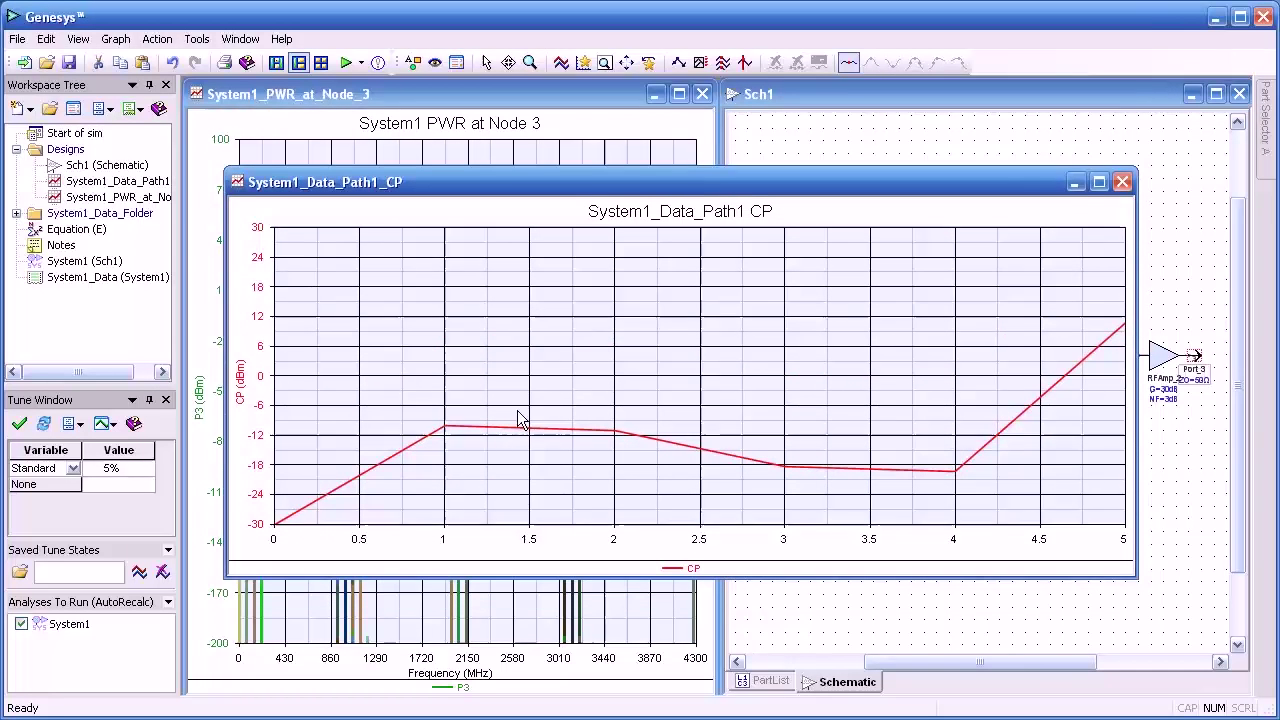
# - Place a CP marker and step it to the last point, Node 3, reading 10.696367 dBm
pyautogui.click(443, 426)
pyautogui.press('Left')
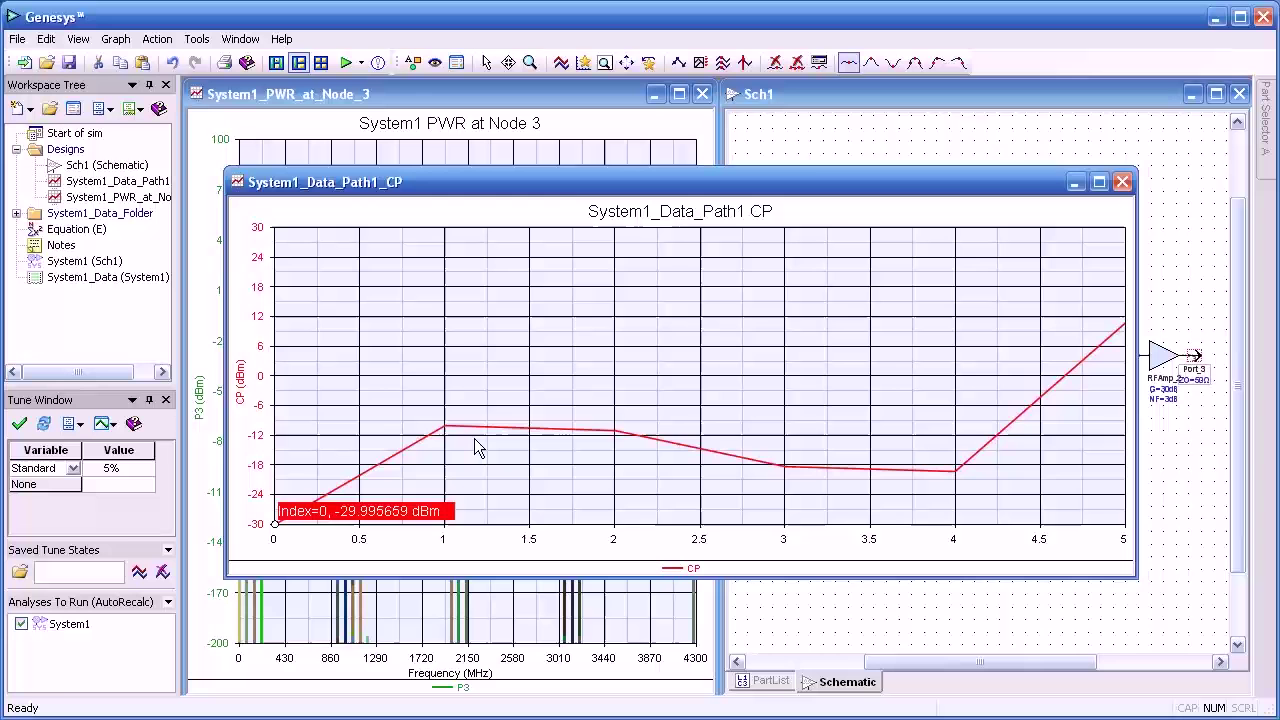
pyautogui.press('Right')
pyautogui.press('Right')
pyautogui.press('Right')
pyautogui.press('Right')
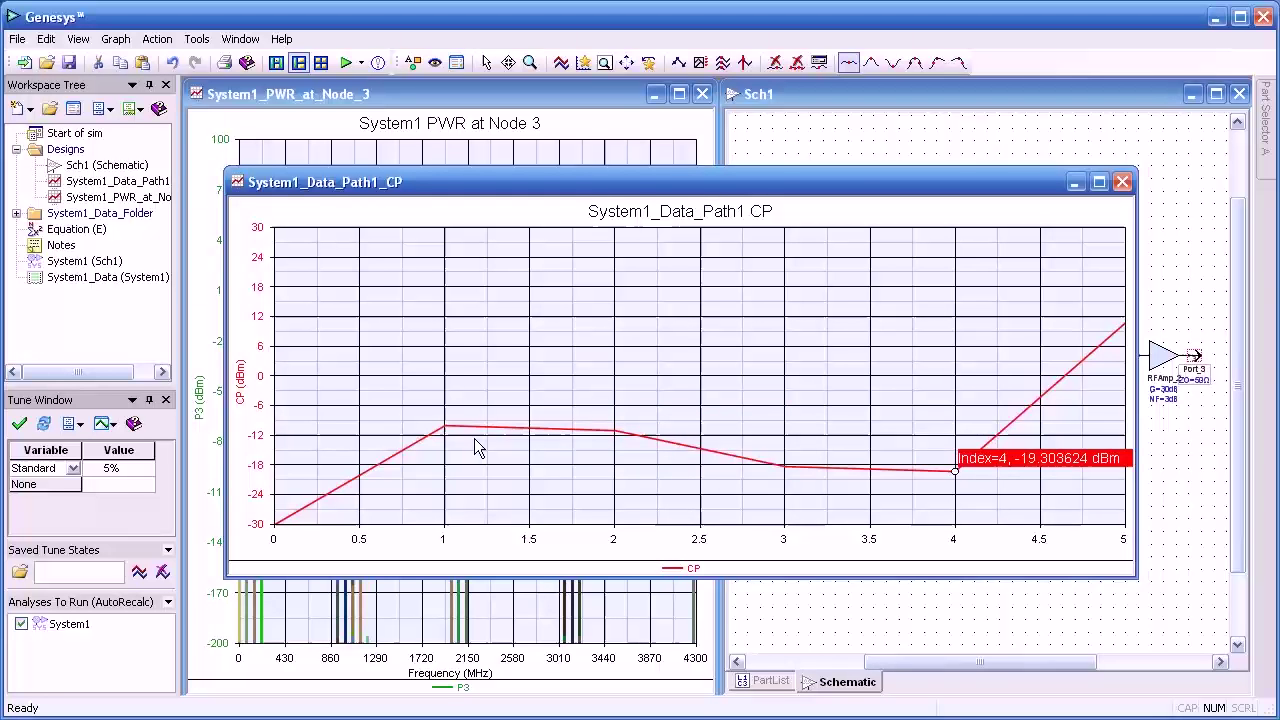
pyautogui.press('Right')
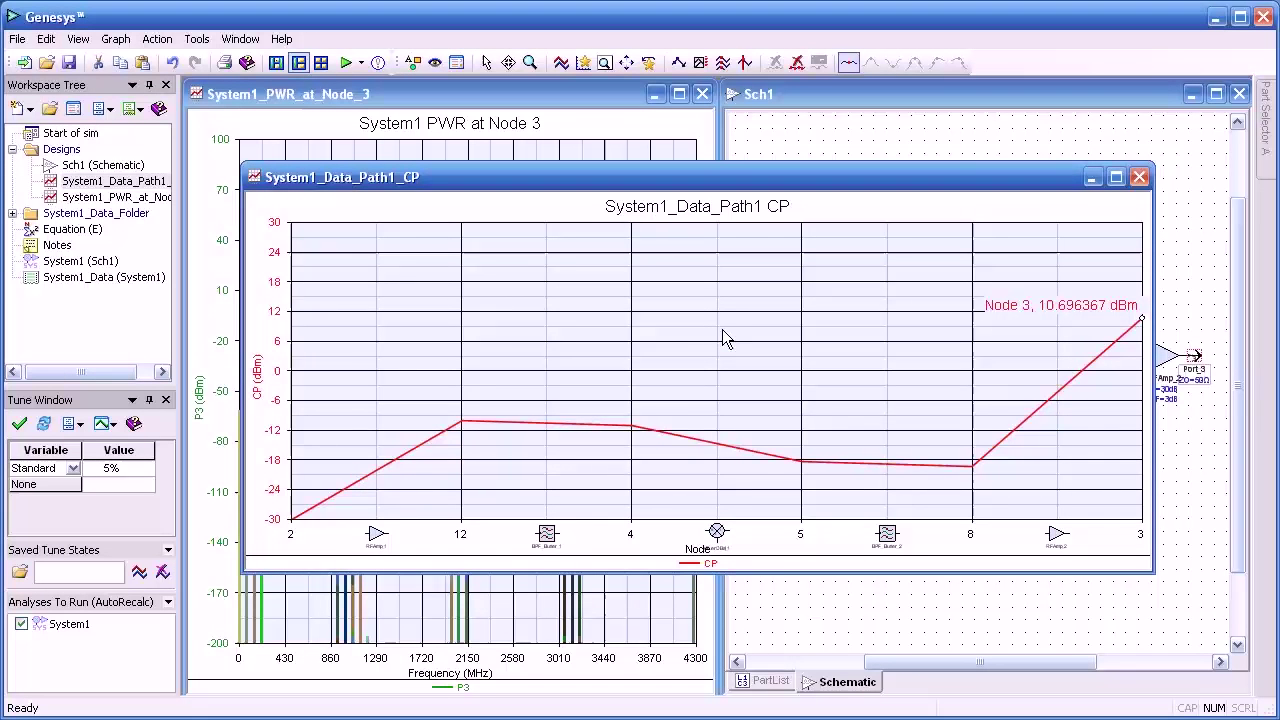
# - Add cascaded noise figure CNF as a second CP graph series on the right-hand axis
pyautogui.doubleClick(712, 329)
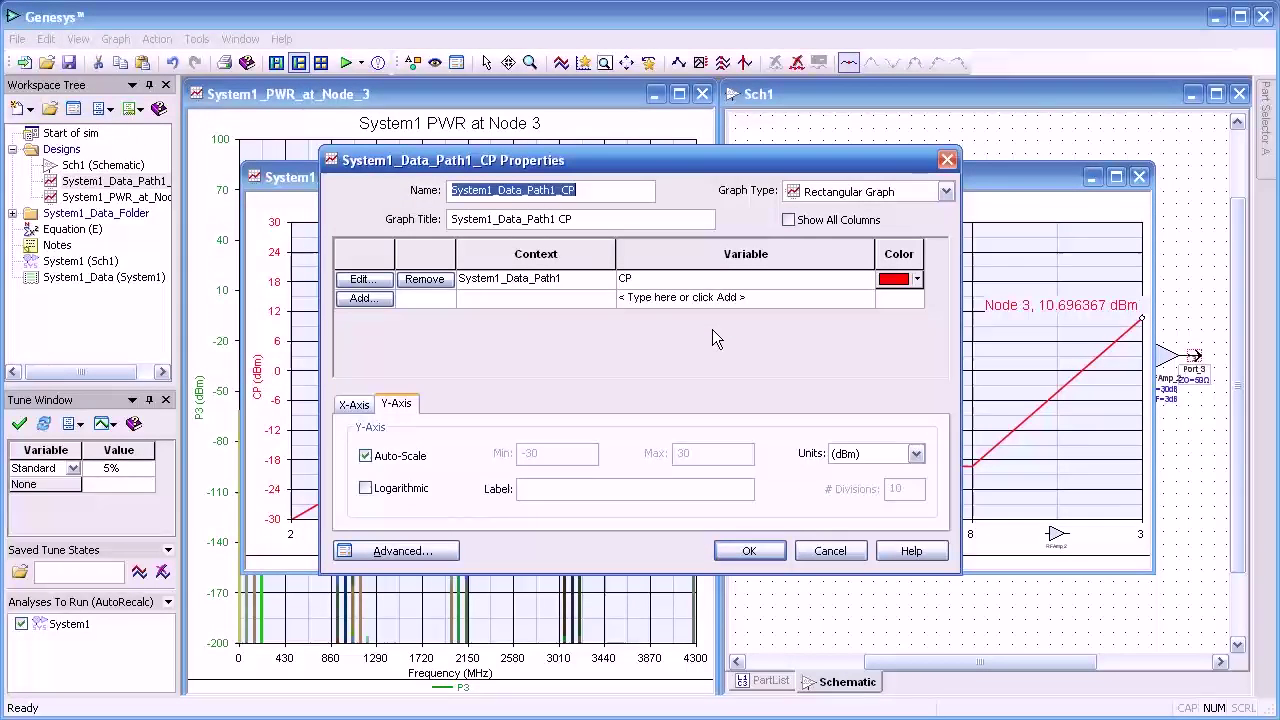
pyautogui.click(360, 300)
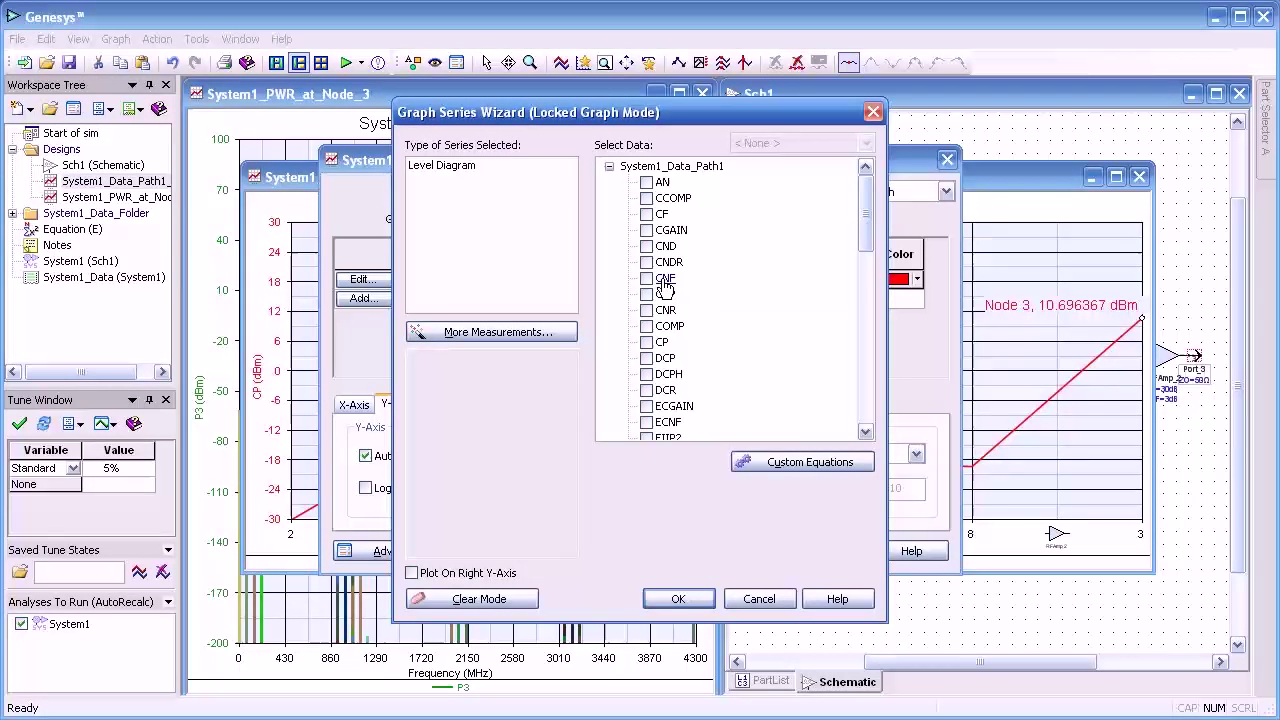
pyautogui.click(515, 334)
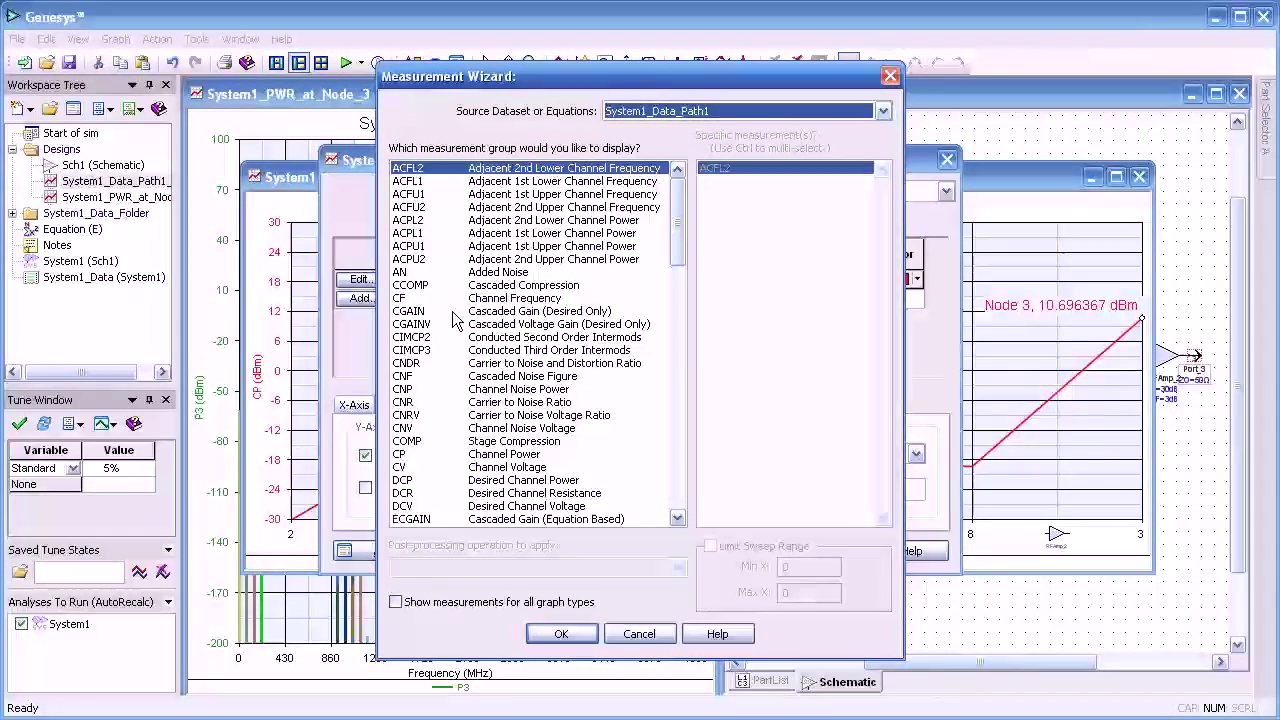
pyautogui.click(488, 377)
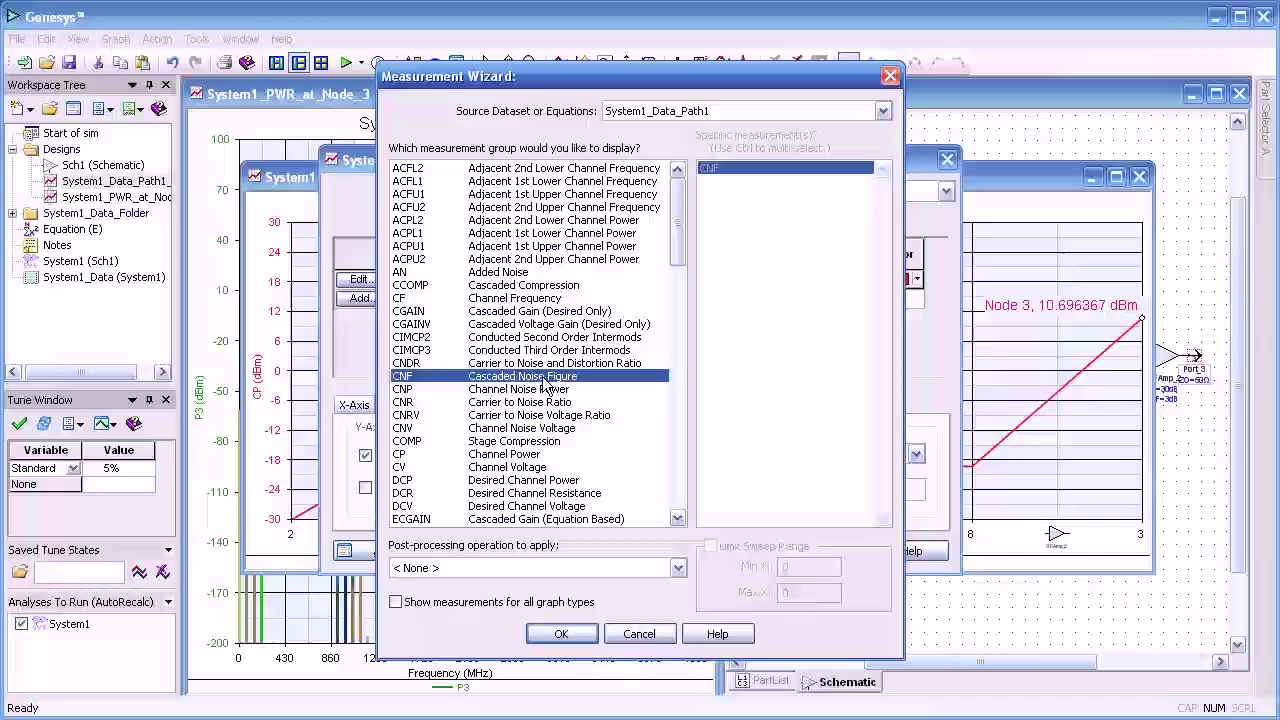
pyautogui.click(556, 636)
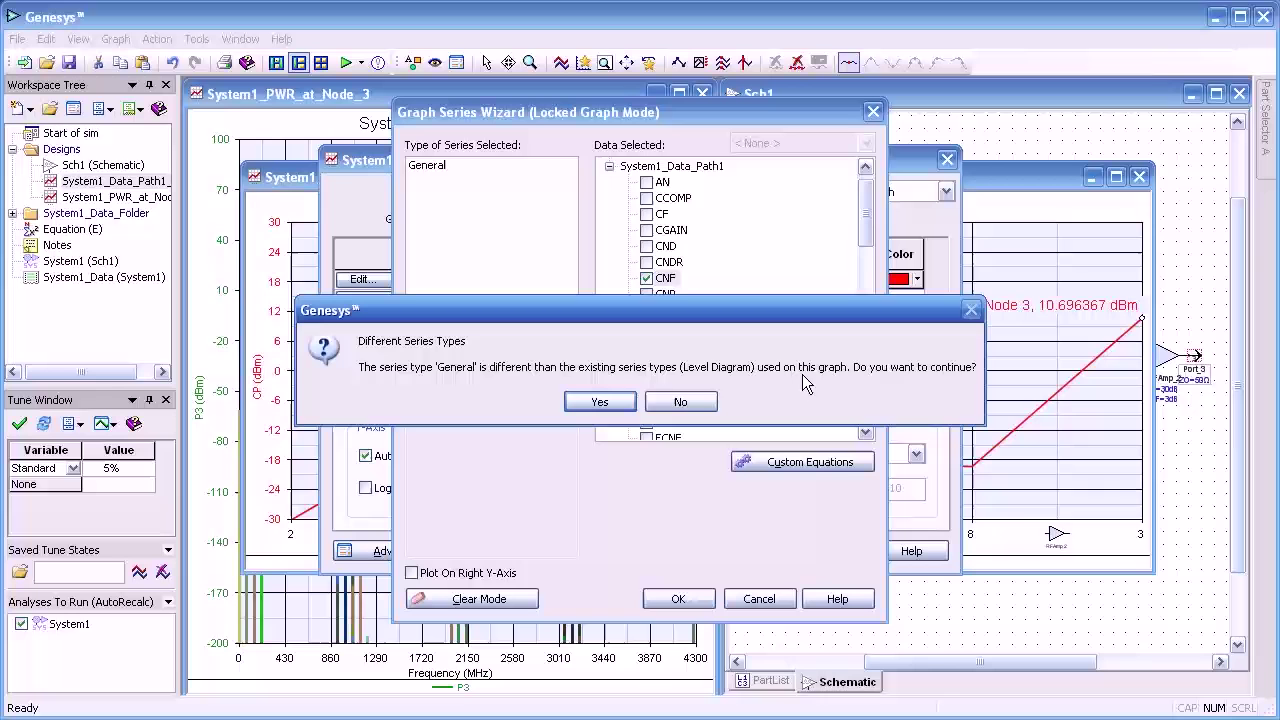
pyautogui.click(600, 401)
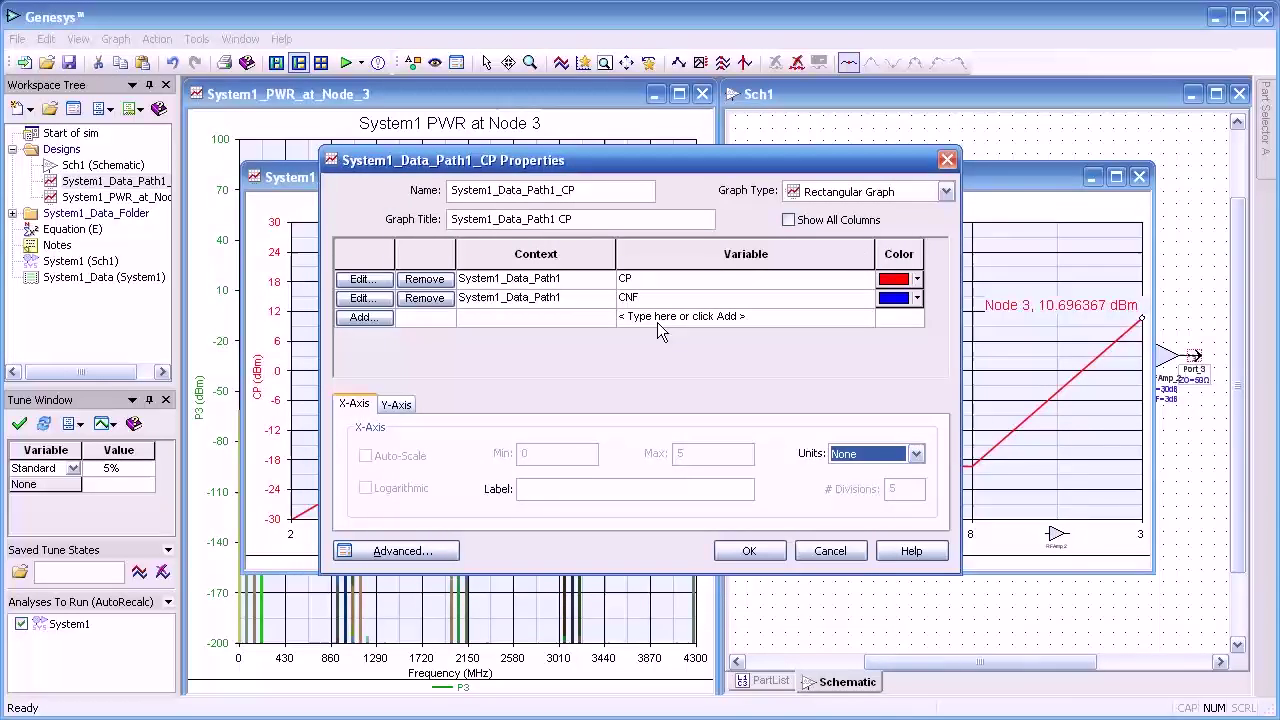
pyautogui.click(789, 221)
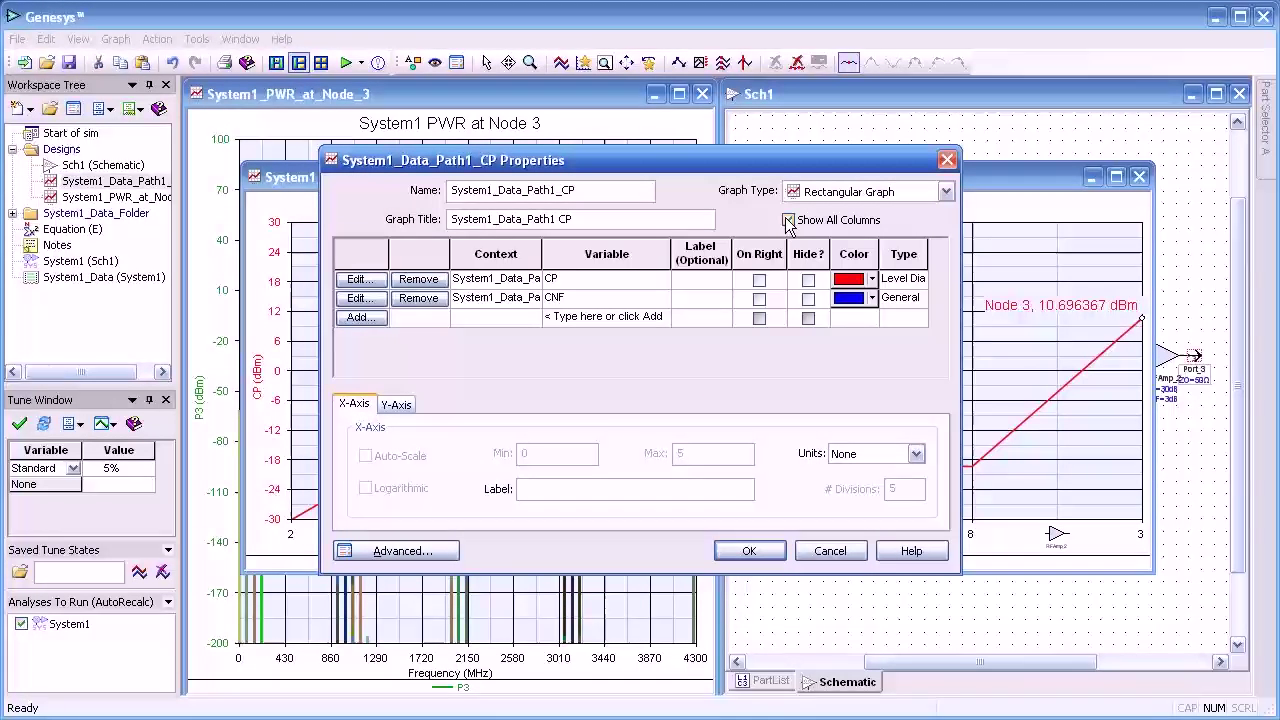
pyautogui.click(760, 299)
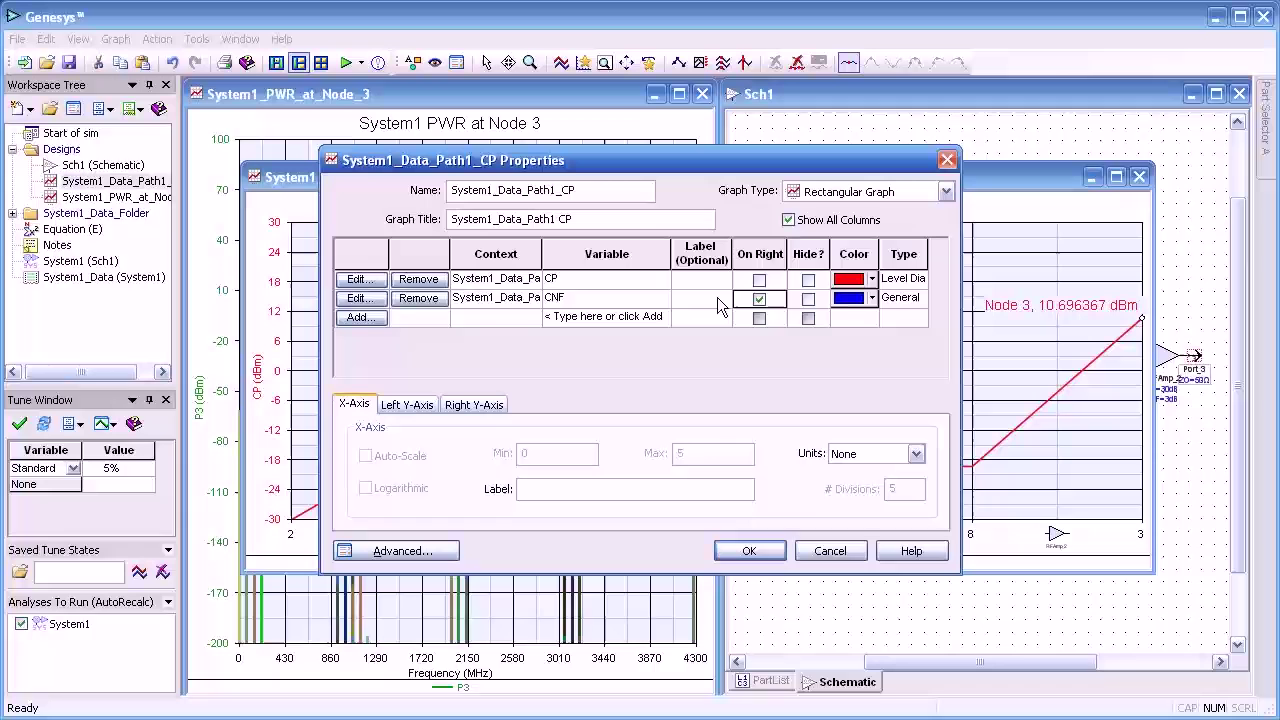
# - Apply the graph changes, then move linked CP and CNF markers to Node 8 (-19.303624 dBm, 2.386966 dB)
pyautogui.click(749, 551)
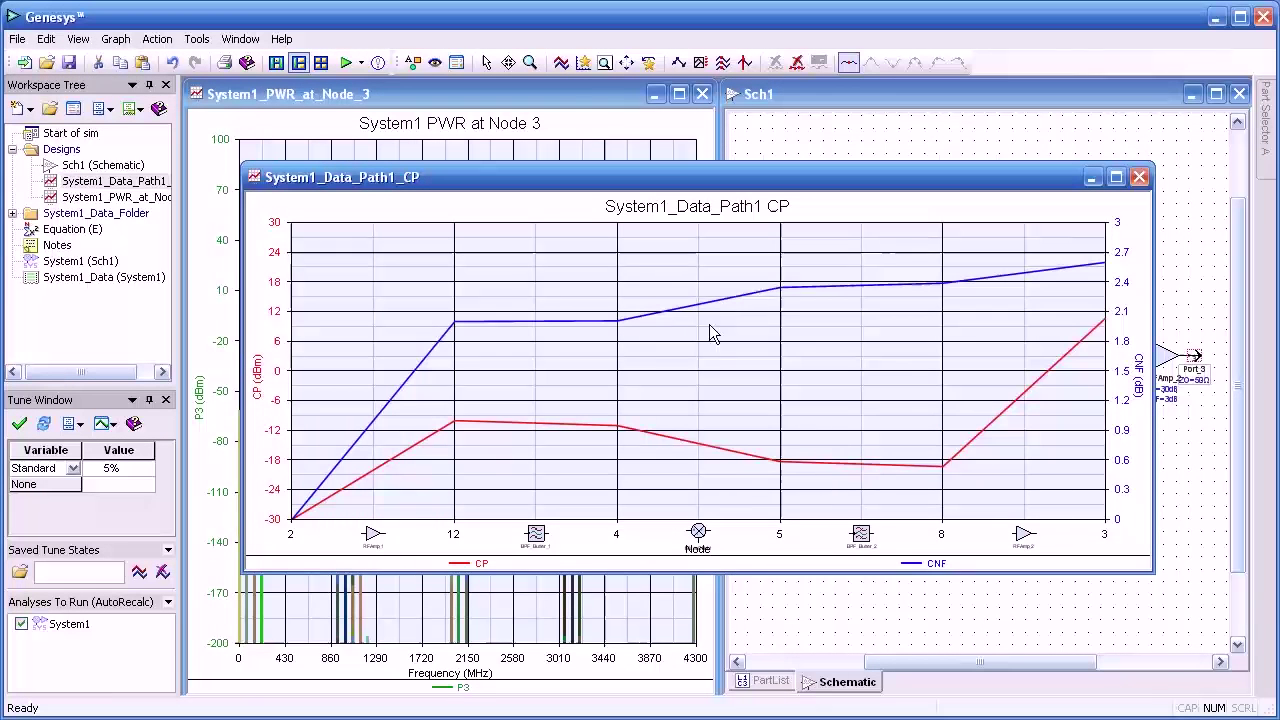
pyautogui.moveTo(688, 280)
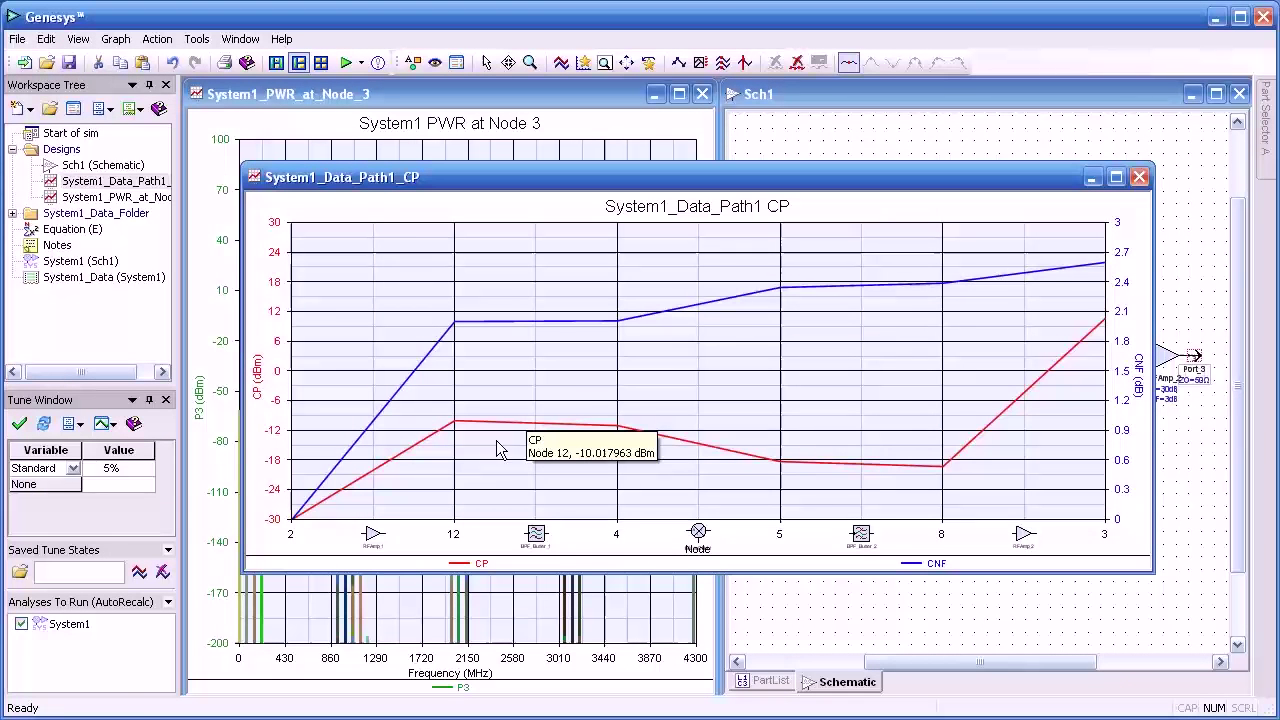
pyautogui.click(459, 427)
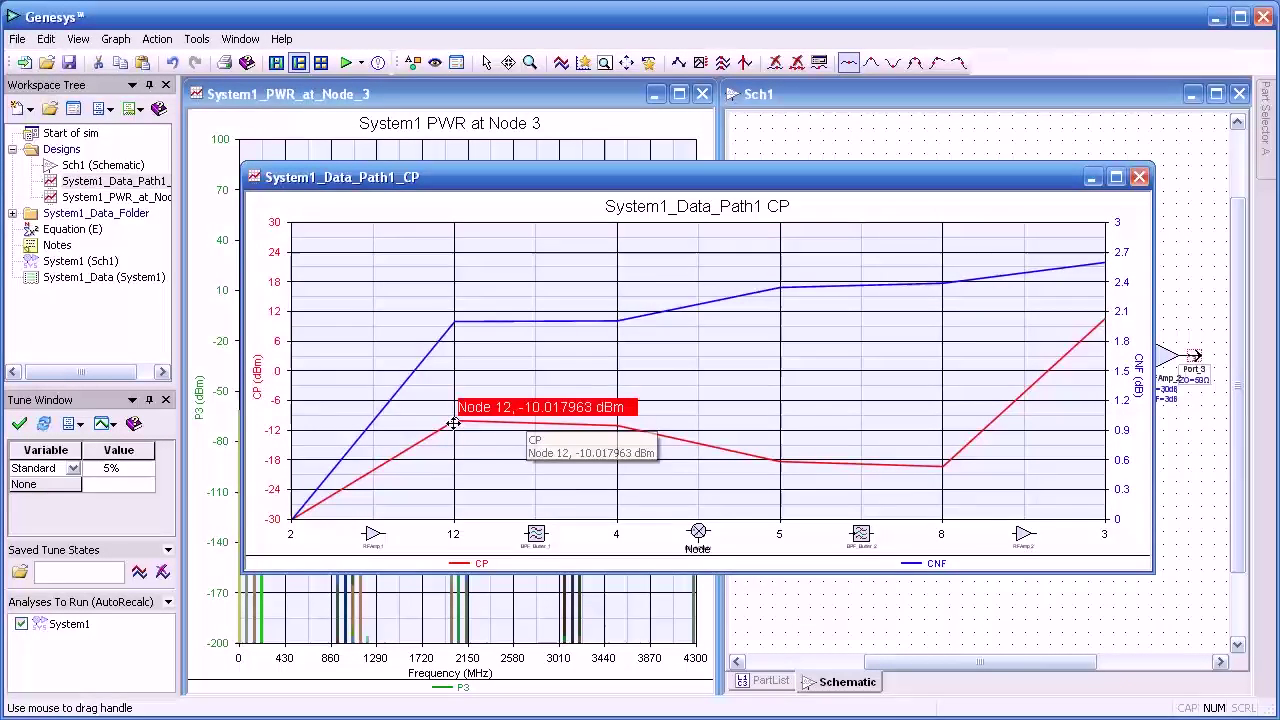
pyautogui.click(722, 63)
pyautogui.moveTo(890, 282)
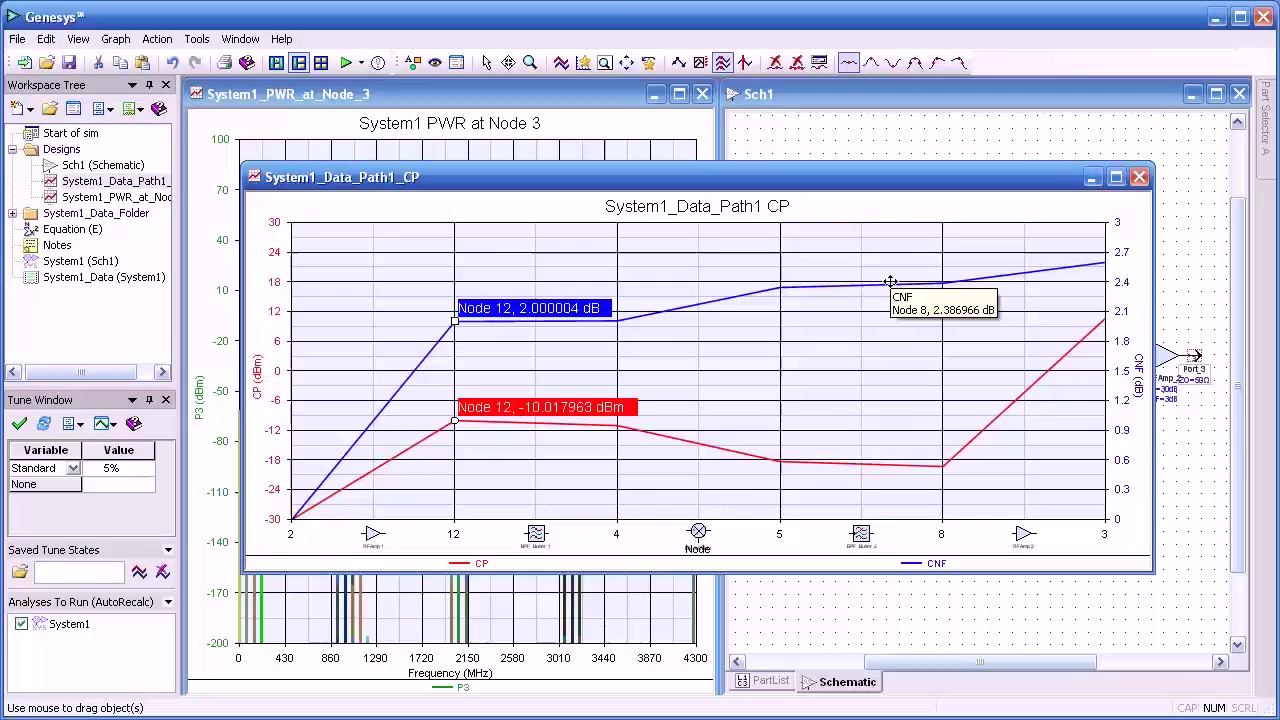
pyautogui.press('Right')
pyautogui.press('Right')
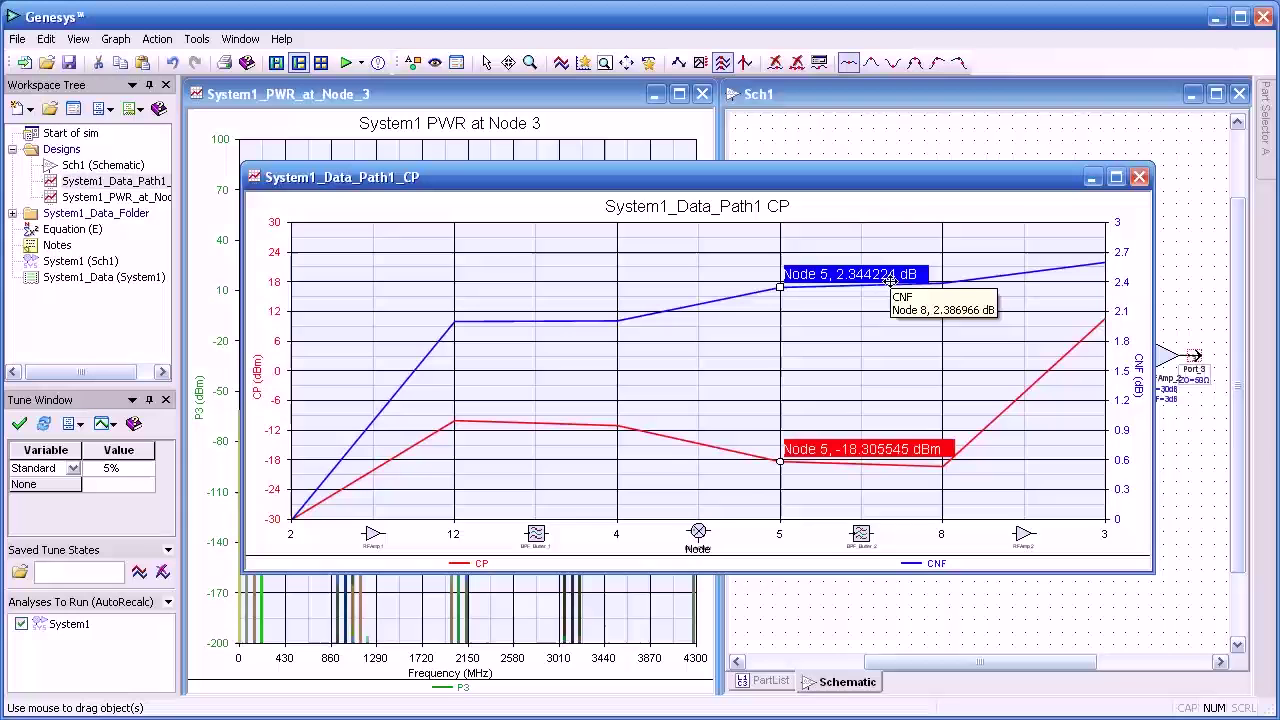
pyautogui.press('Right')
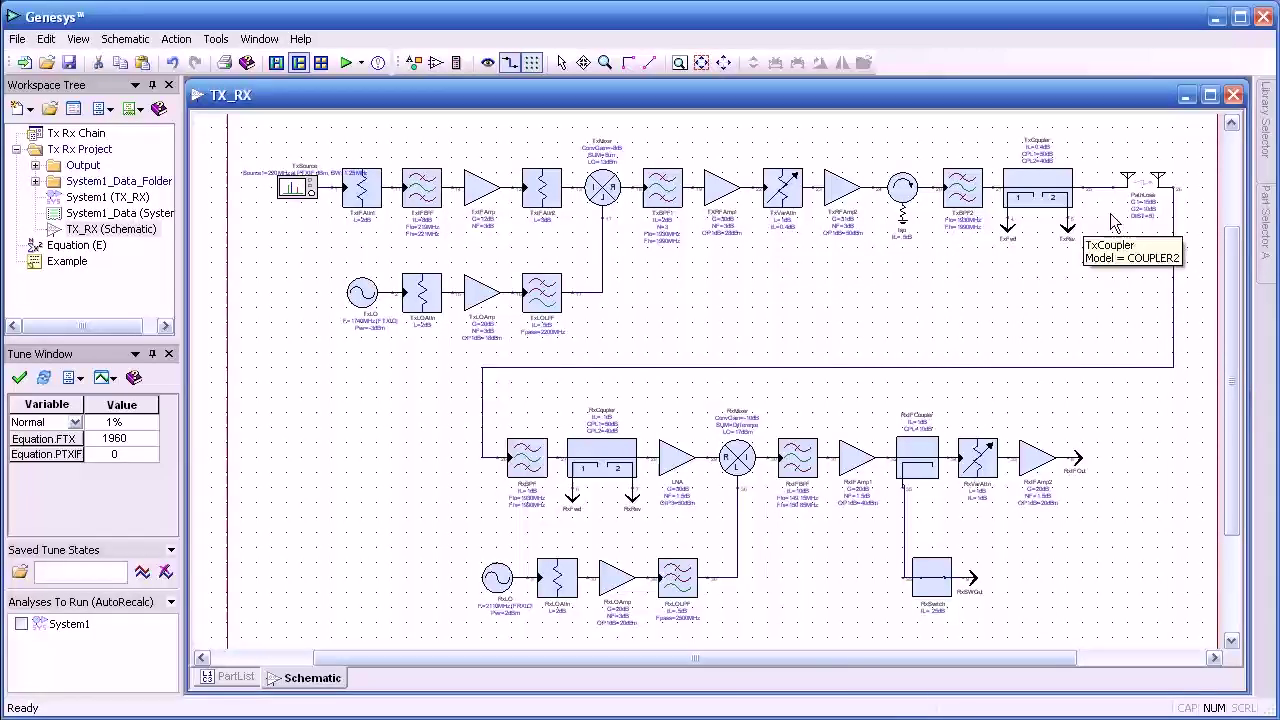
# - Review the PathLoss element's settings (G1 15 dB, G2 10 dB) and clear the schematic selection
pyautogui.doubleClick(1160, 180)
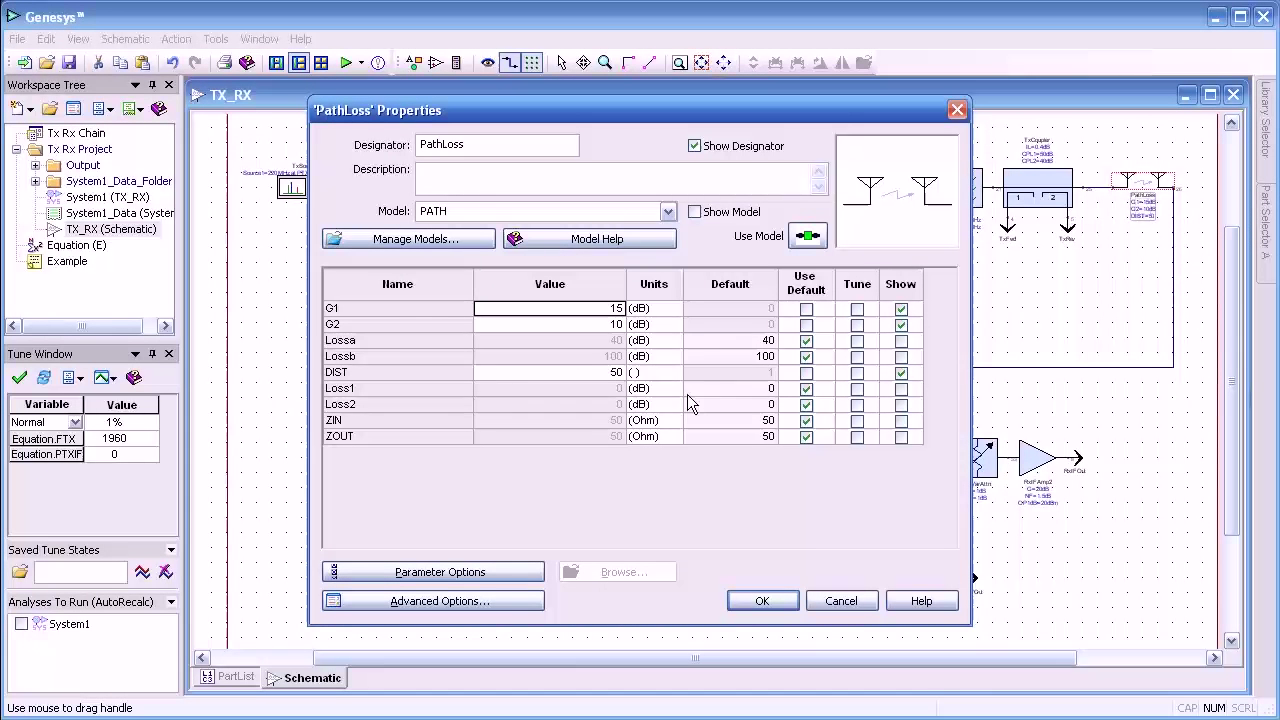
pyautogui.click(750, 599)
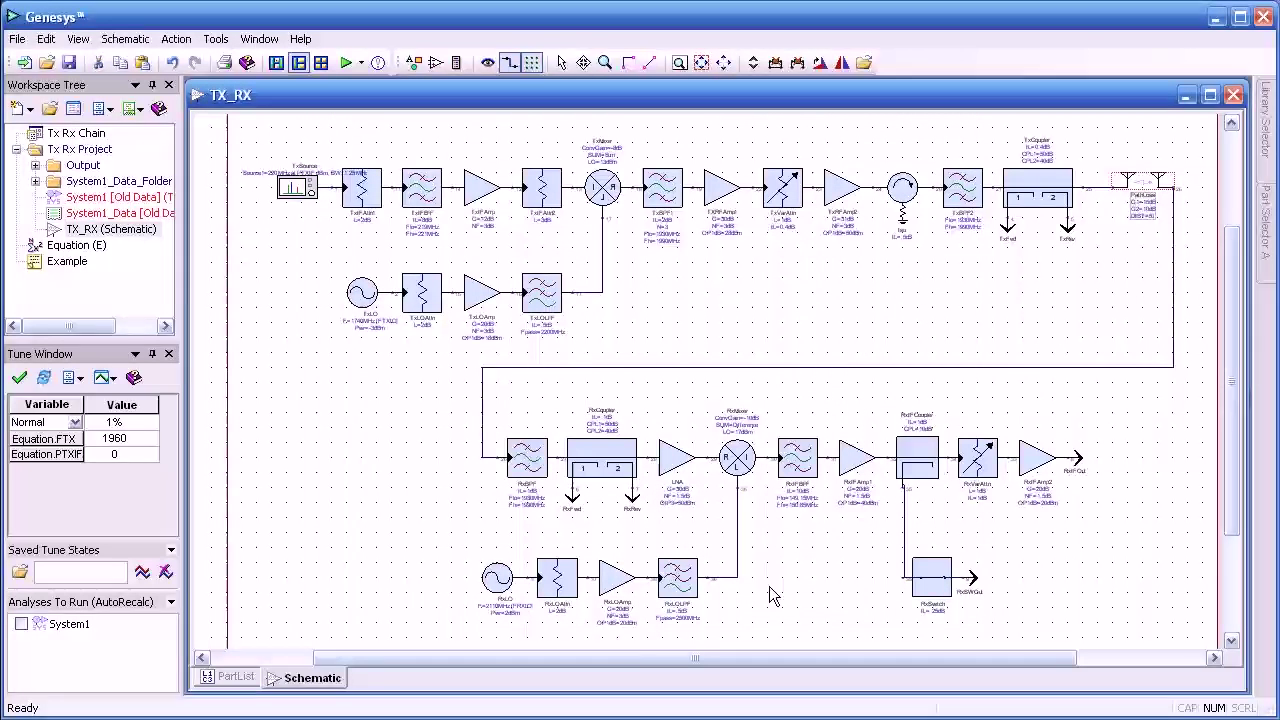
pyautogui.click(447, 440)
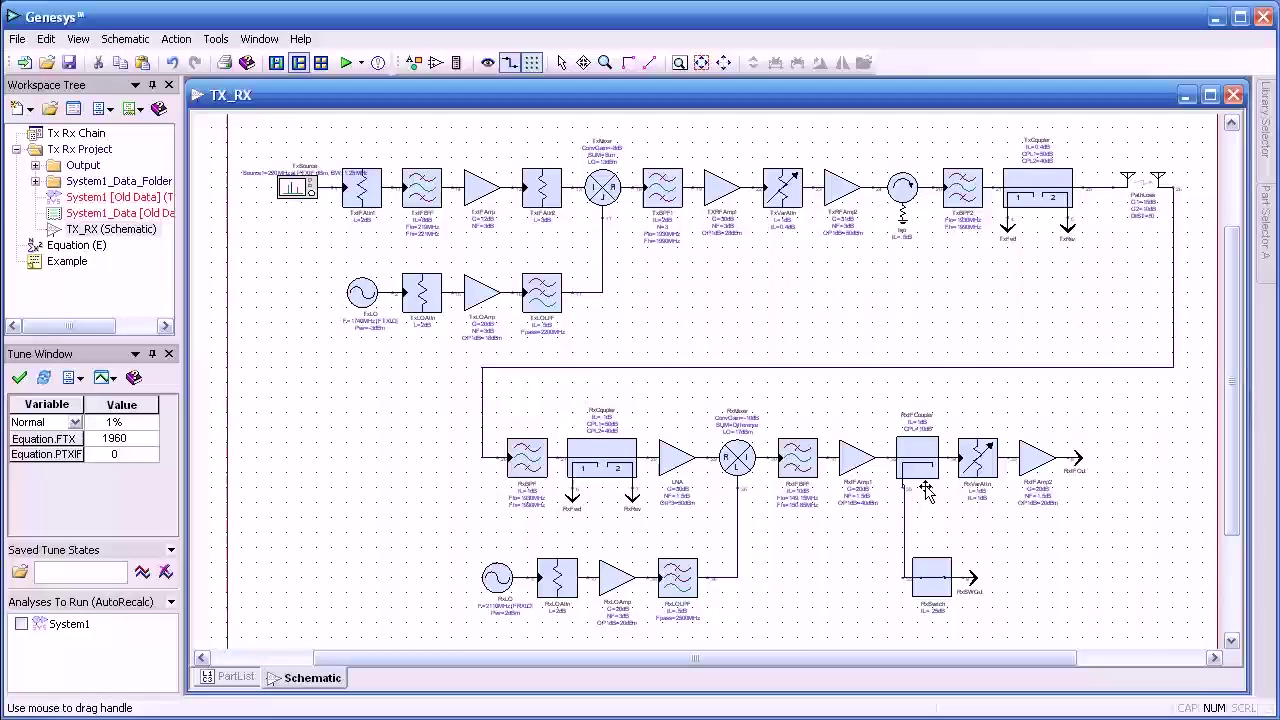
pyautogui.moveTo(1012, 487)
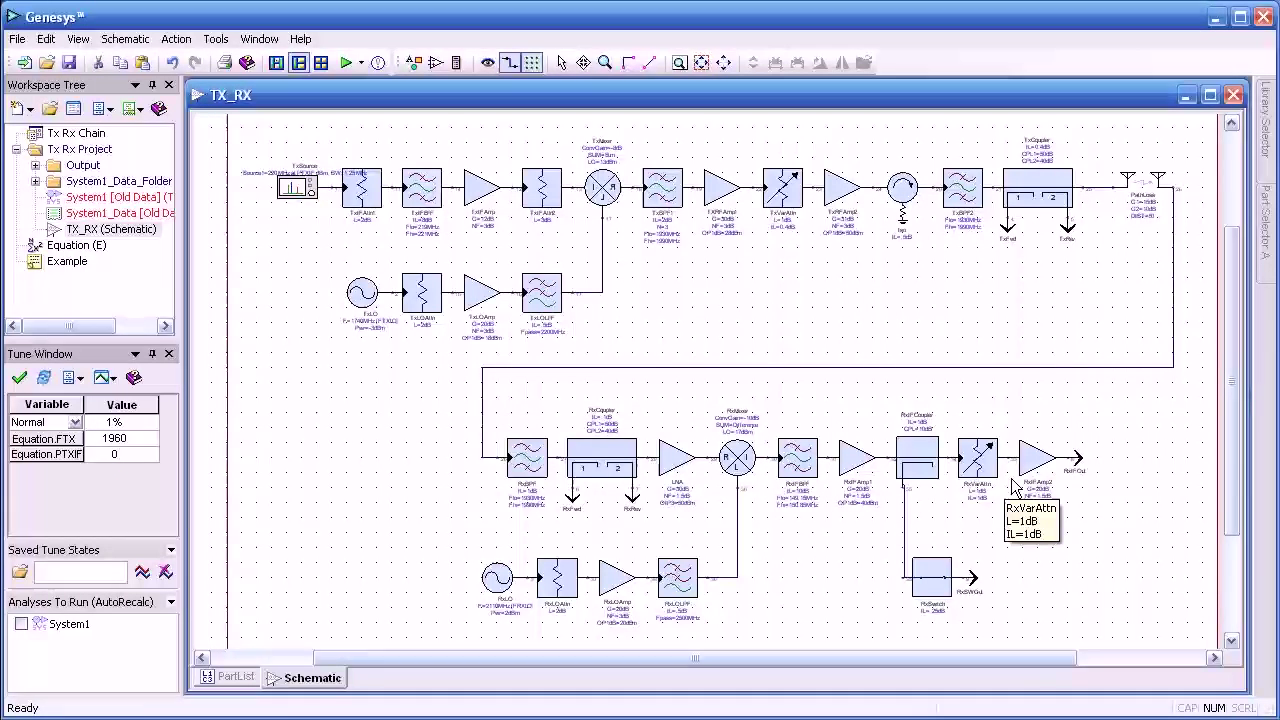
pyautogui.click(1235, 100)
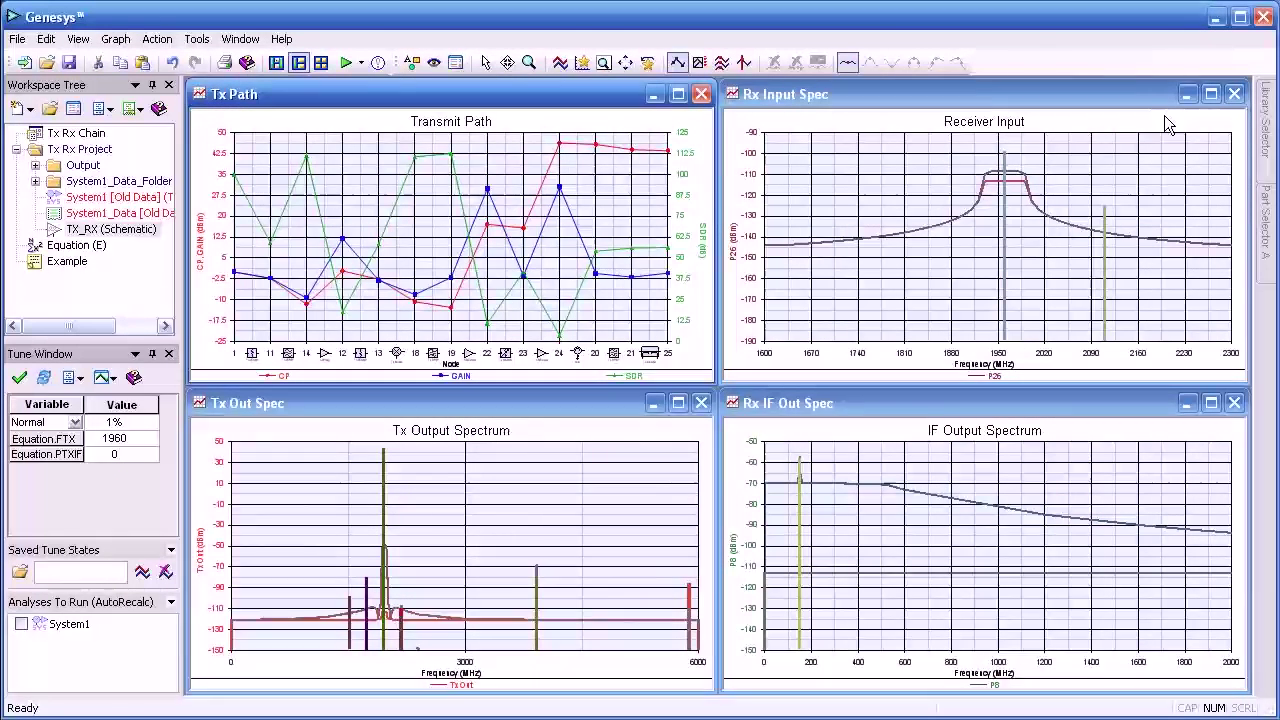
pyautogui.moveTo(605, 280)
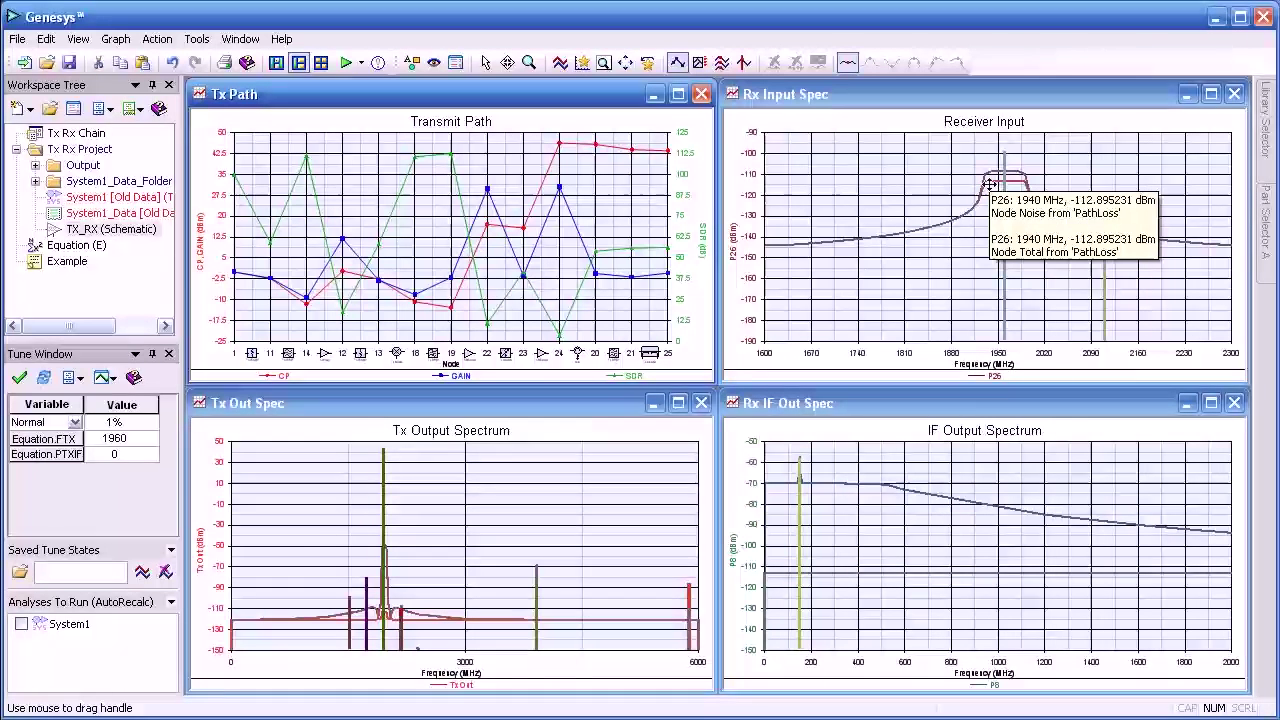
pyautogui.moveTo(984, 185)
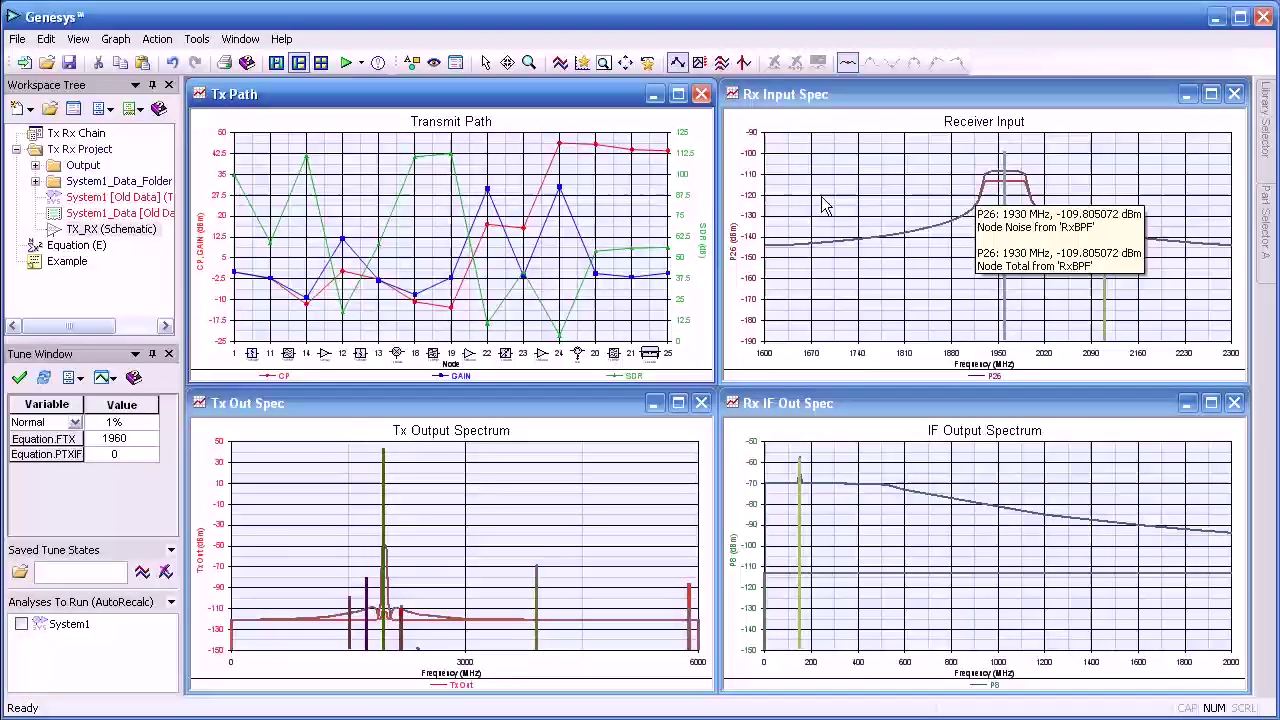
pyautogui.click(677, 95)
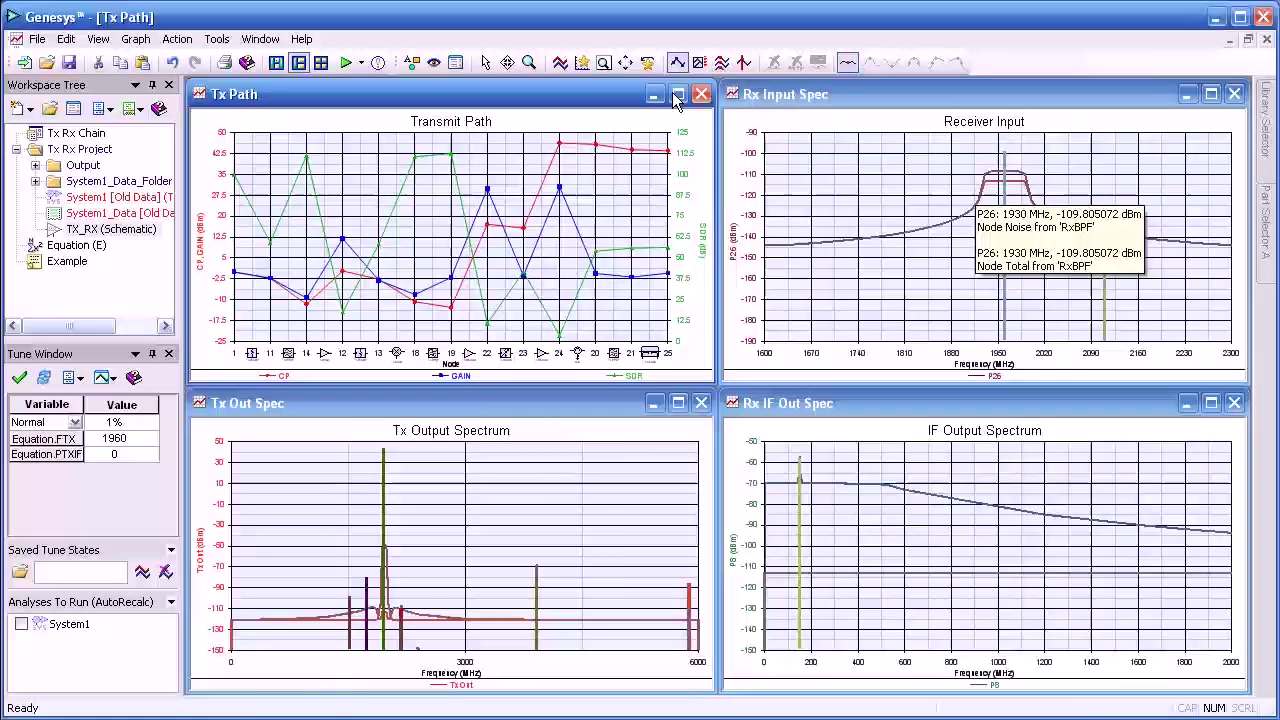
pyautogui.moveTo(719, 157)
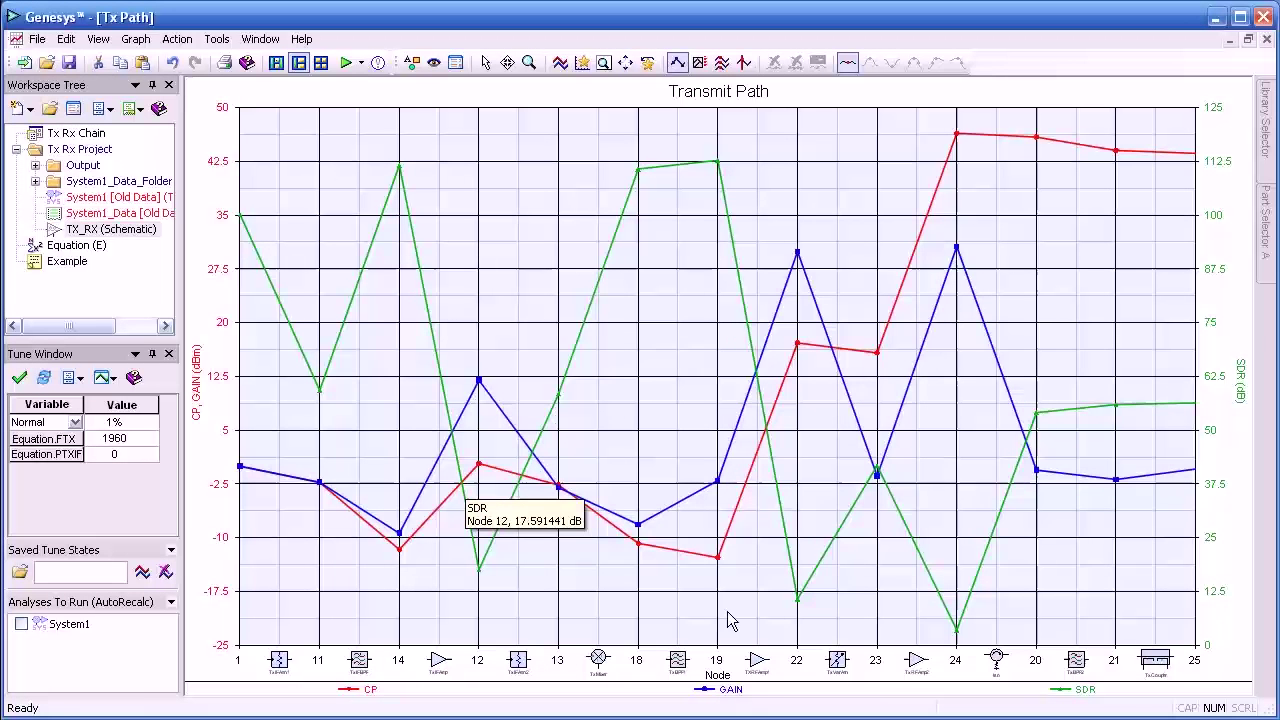
pyautogui.click(1249, 48)
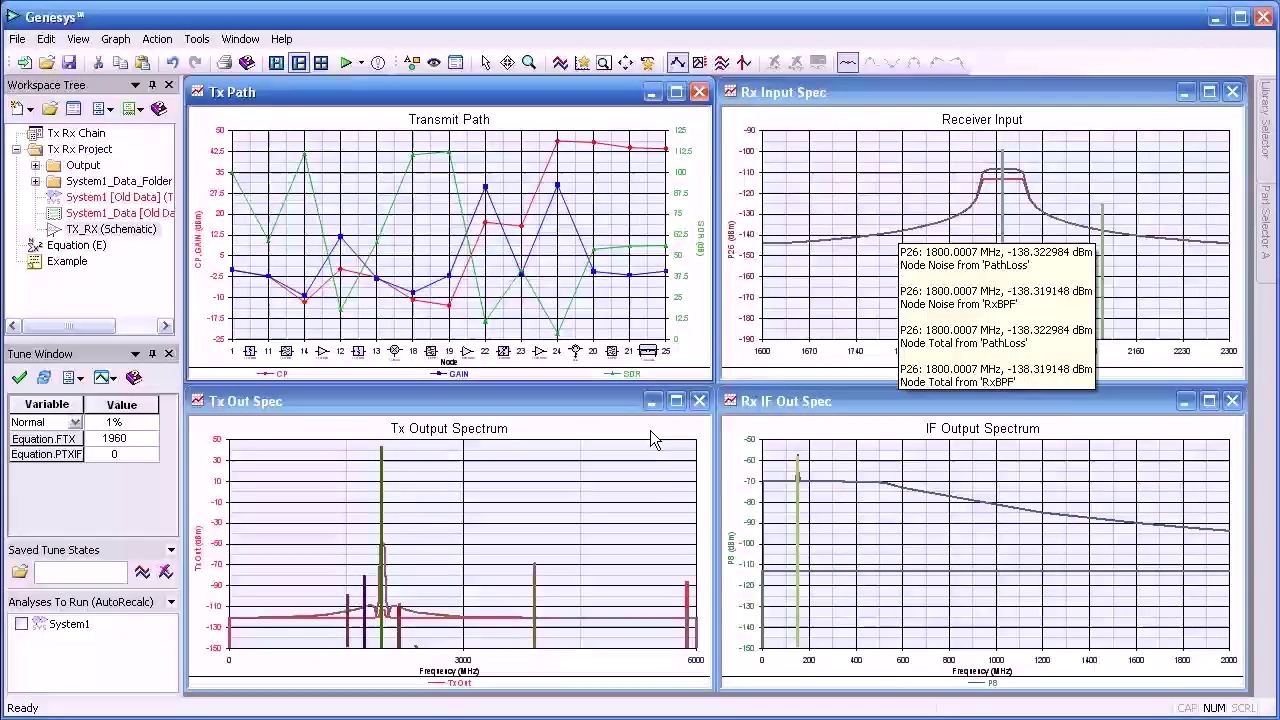